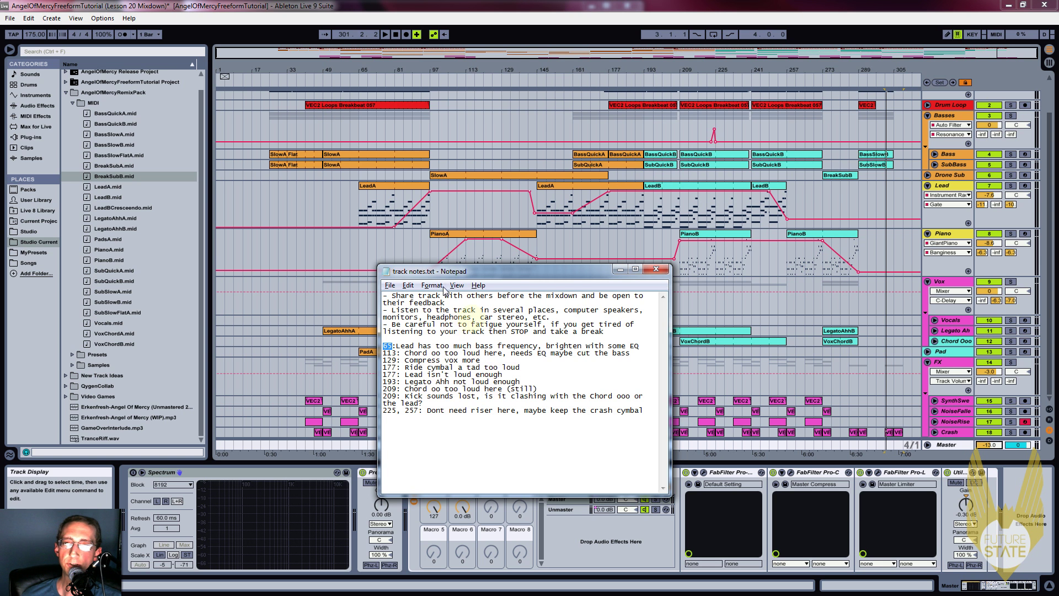
Step: Move the track notes window over the browser so the tracks and mixer controls are uncovered
drag(467, 274, 451, 276)
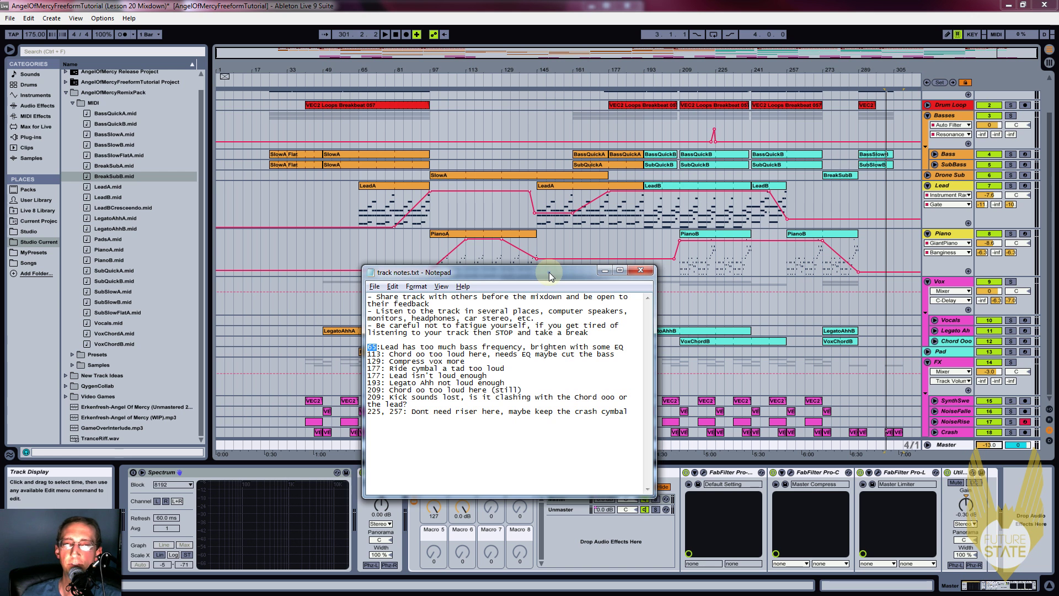
drag(550, 278, 592, 253)
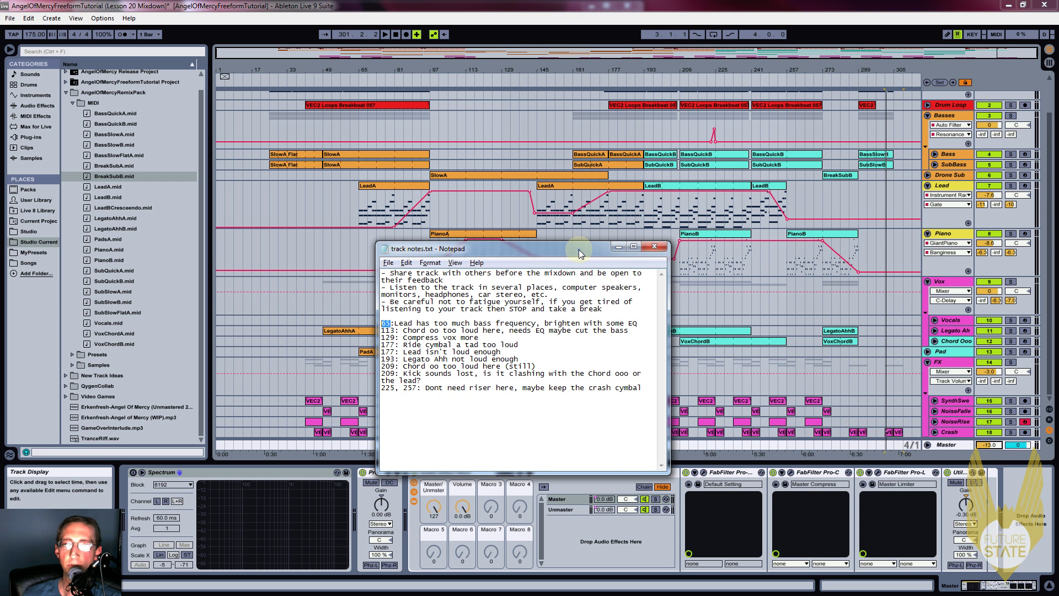
drag(580, 254, 246, 231)
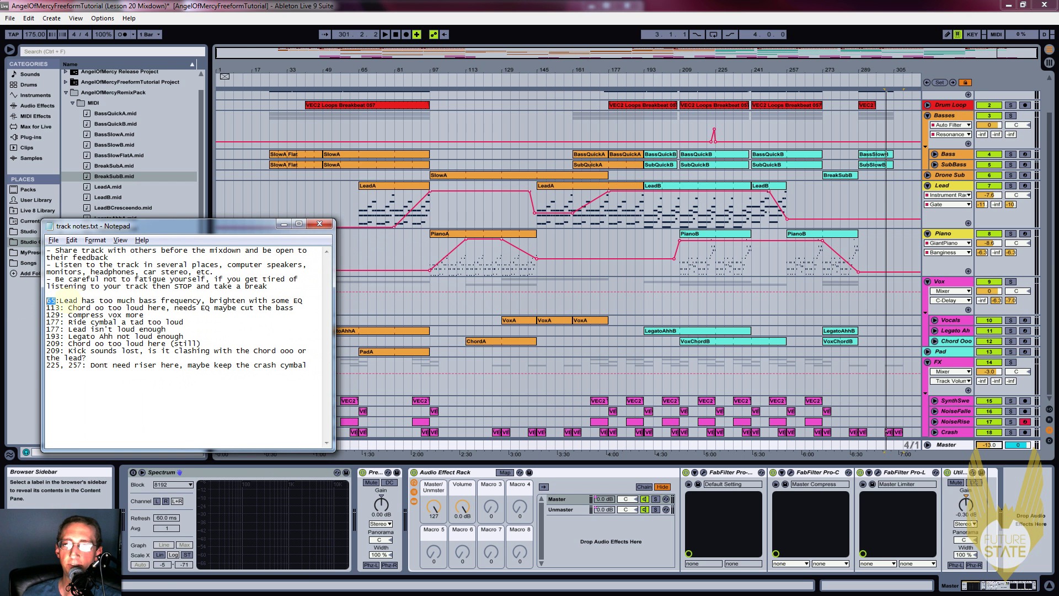
Step: Play the arrangement from just before bar 65, solo the Lead track to hear it alone, and stop playback
click(352, 79)
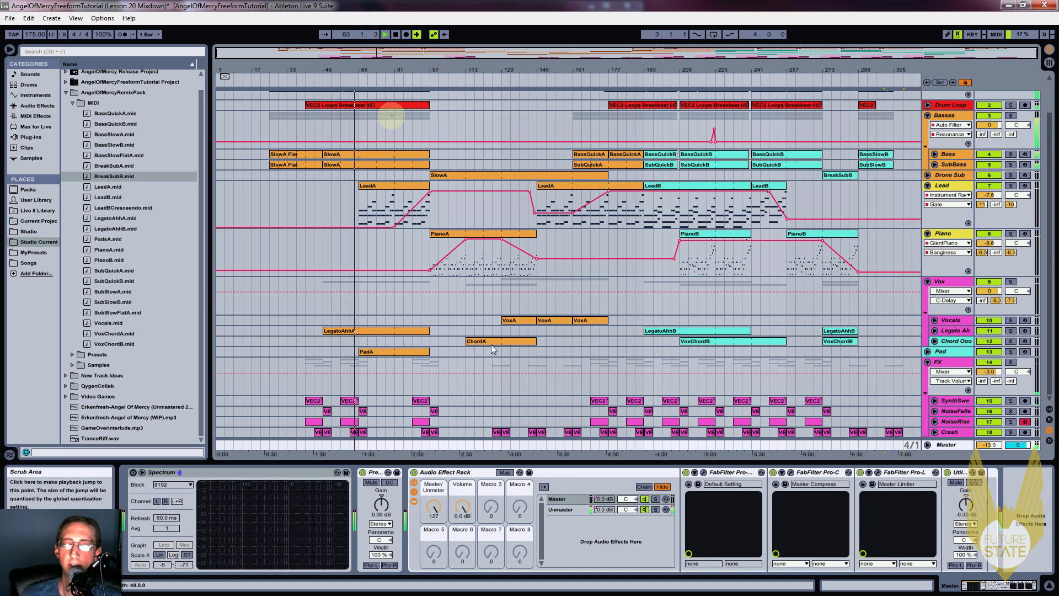
click(373, 187)
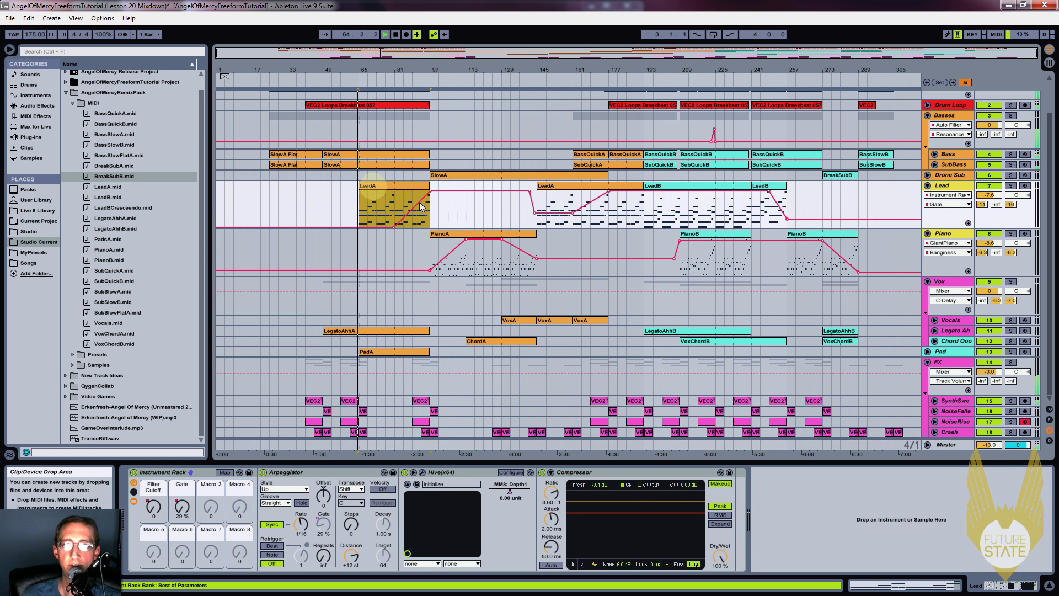
click(1011, 186)
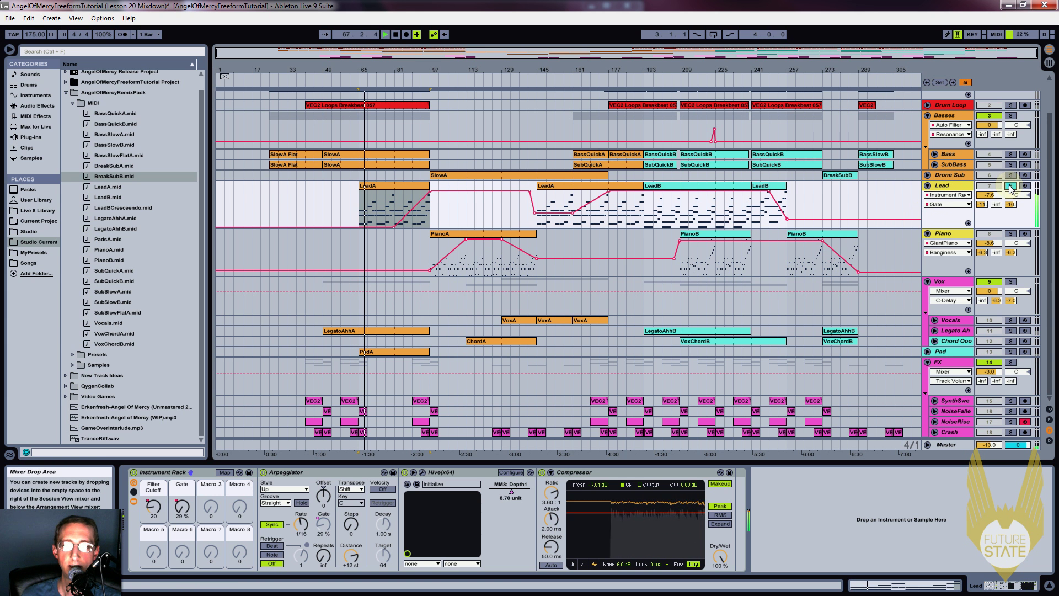
key(space)
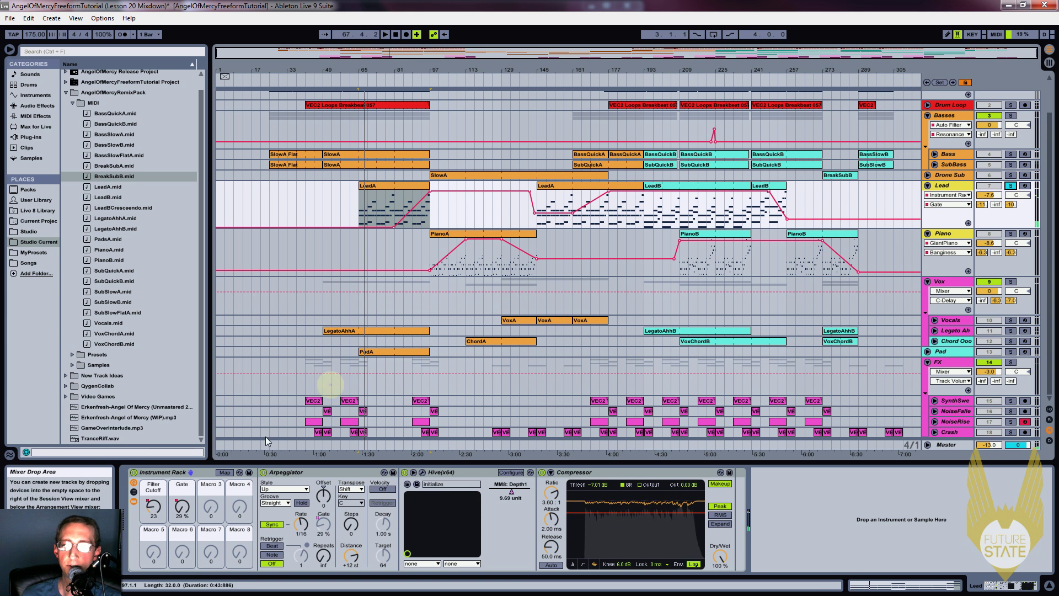
Step: Add a Spectrum at the end of the Lead track's device chain and examine the soloed lead's frequencies in the enlarged display
click(33, 105)
click(96, 399)
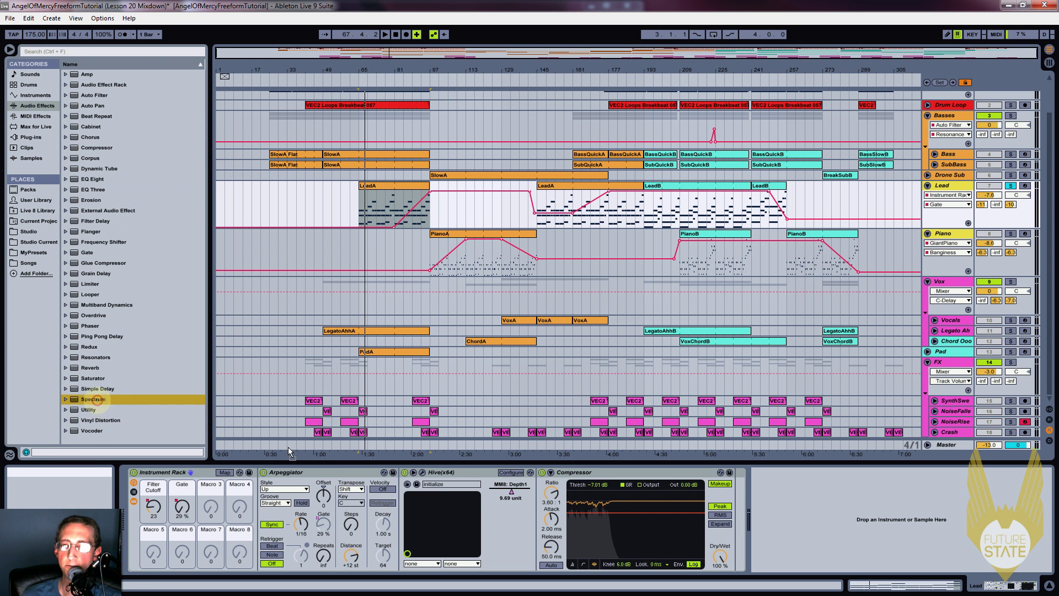
drag(870, 558, 864, 552)
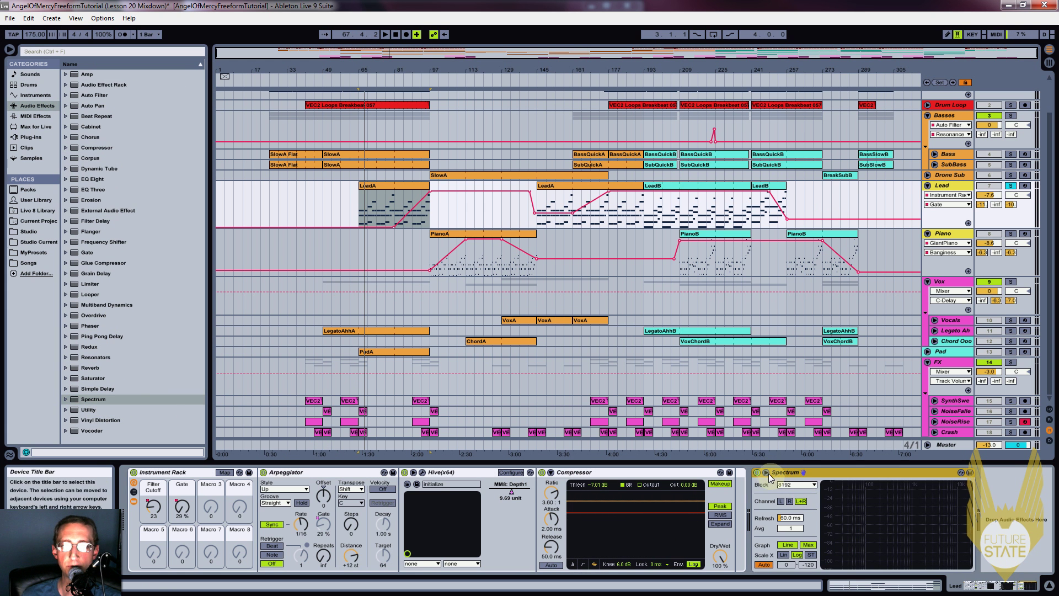
click(766, 473)
key(space)
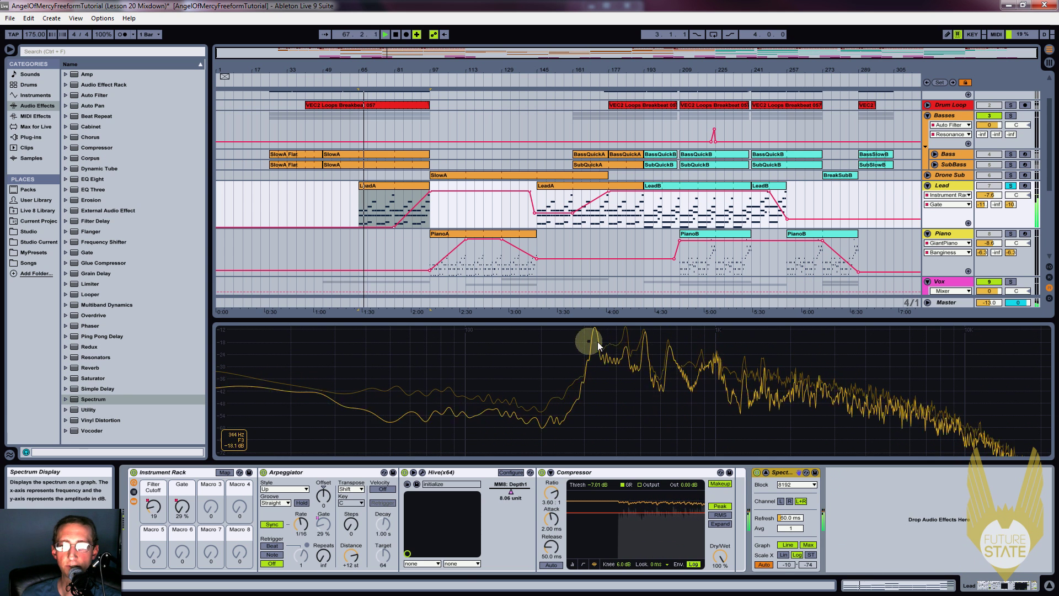
drag(584, 342, 573, 457)
Step: Add a Spectrum with an enlarged display to the Basses group and play the section with the Lead unsoloed
click(944, 115)
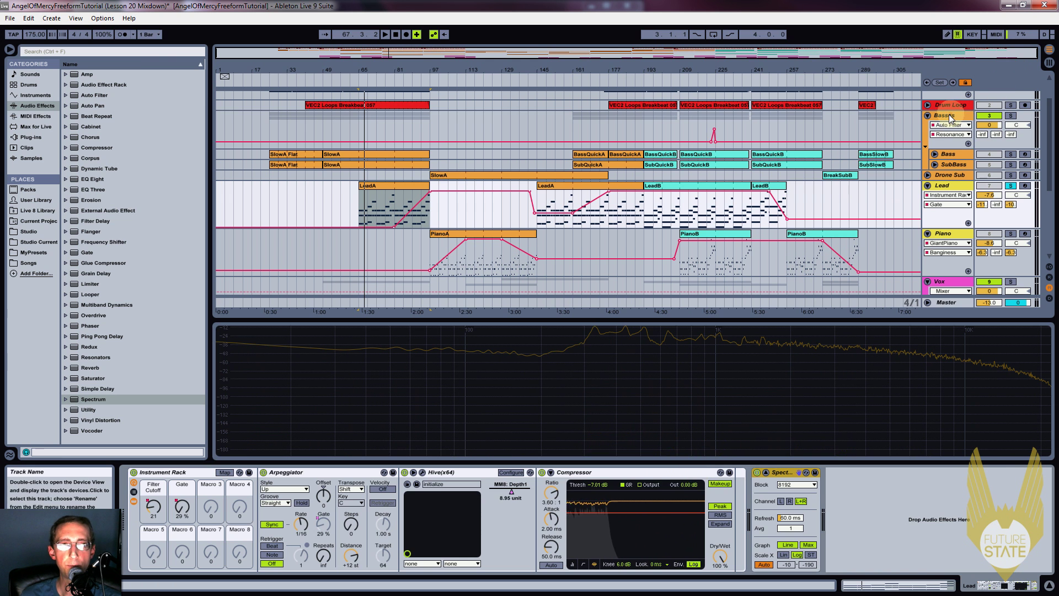
drag(88, 398, 356, 509)
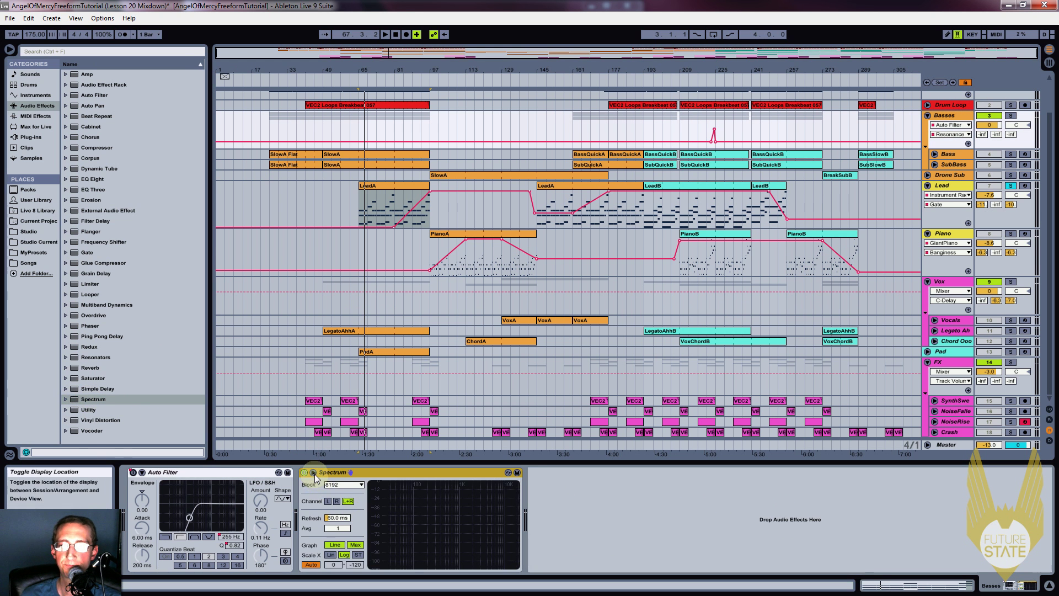
click(312, 473)
key(space)
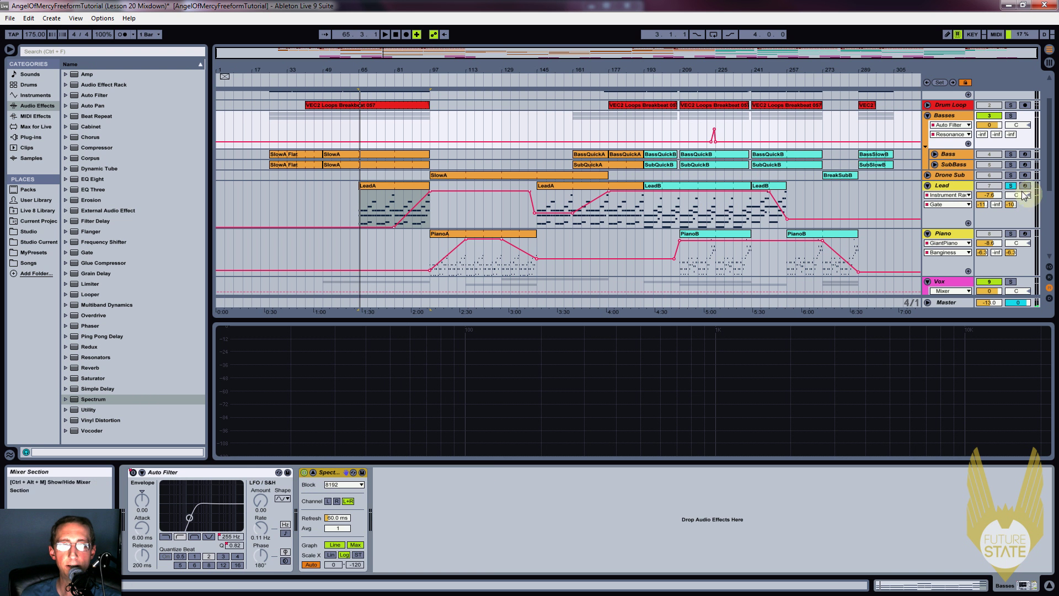
key(space)
mouse_move(405, 343)
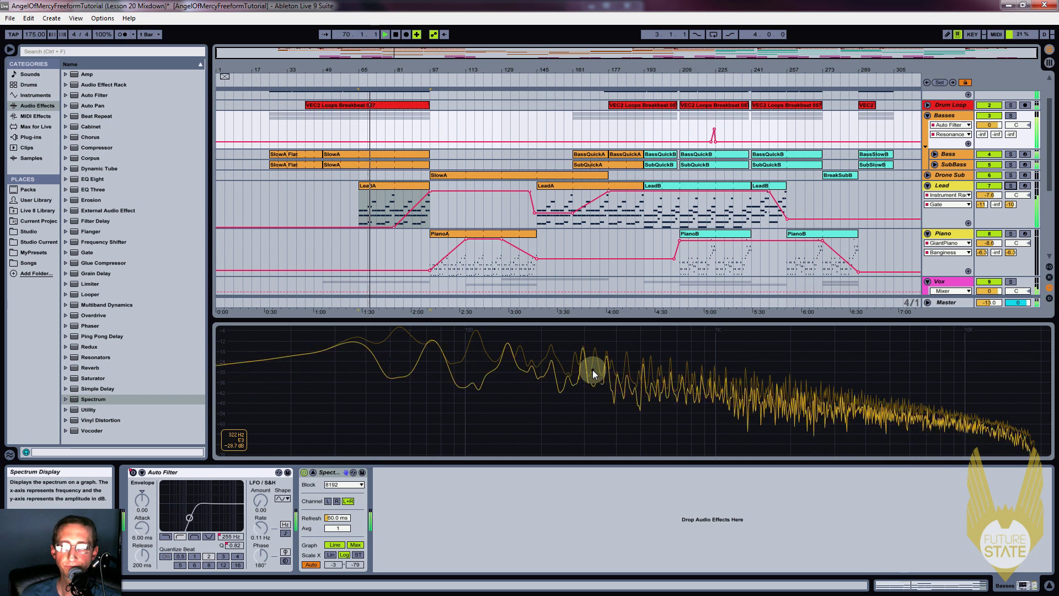
Step: Return the Spectrum displays of the Basses group and the Lead track to their device view
click(346, 472)
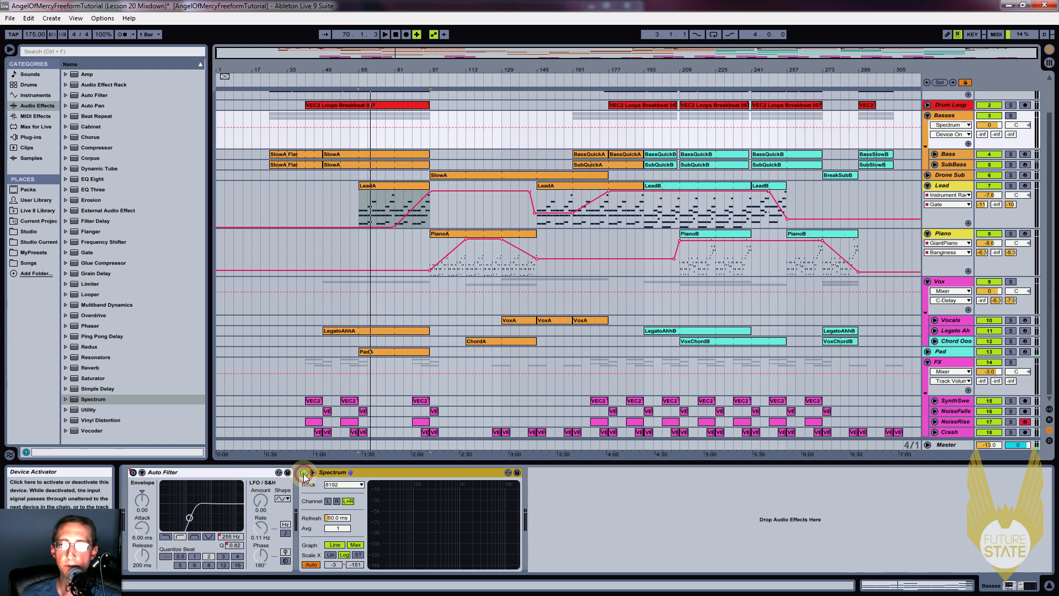
click(943, 186)
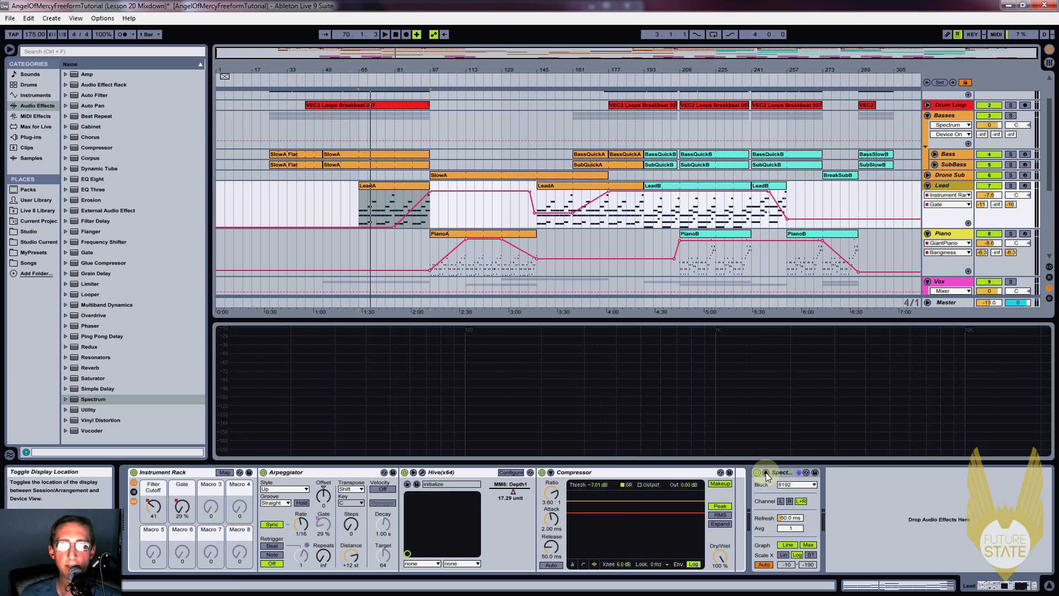
click(806, 472)
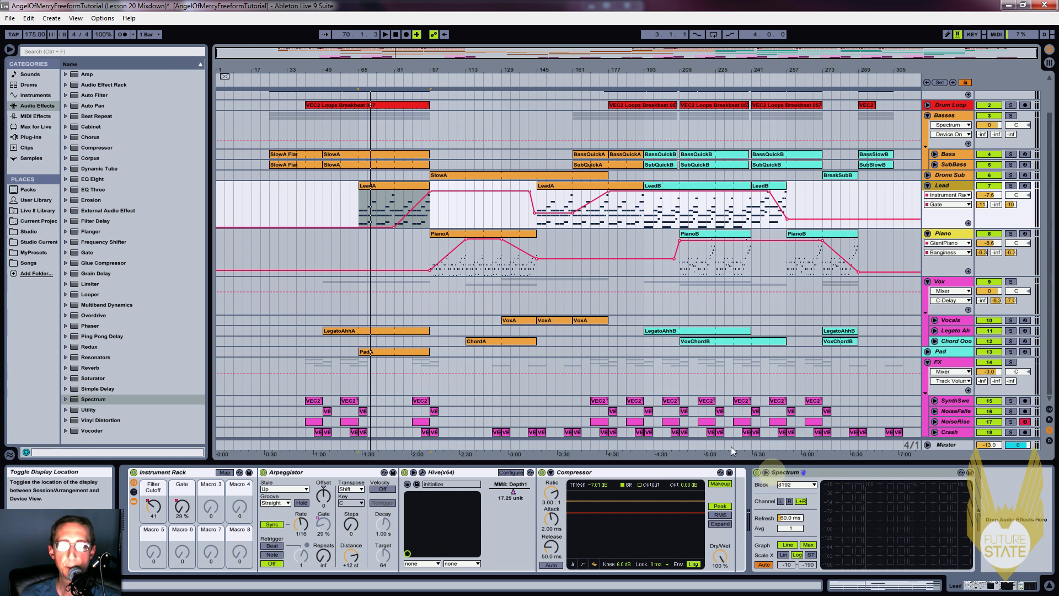
Step: Insert an EQ Eight between the Compressor and Spectrum on the Lead track and start playback
click(91, 179)
drag(338, 322, 753, 520)
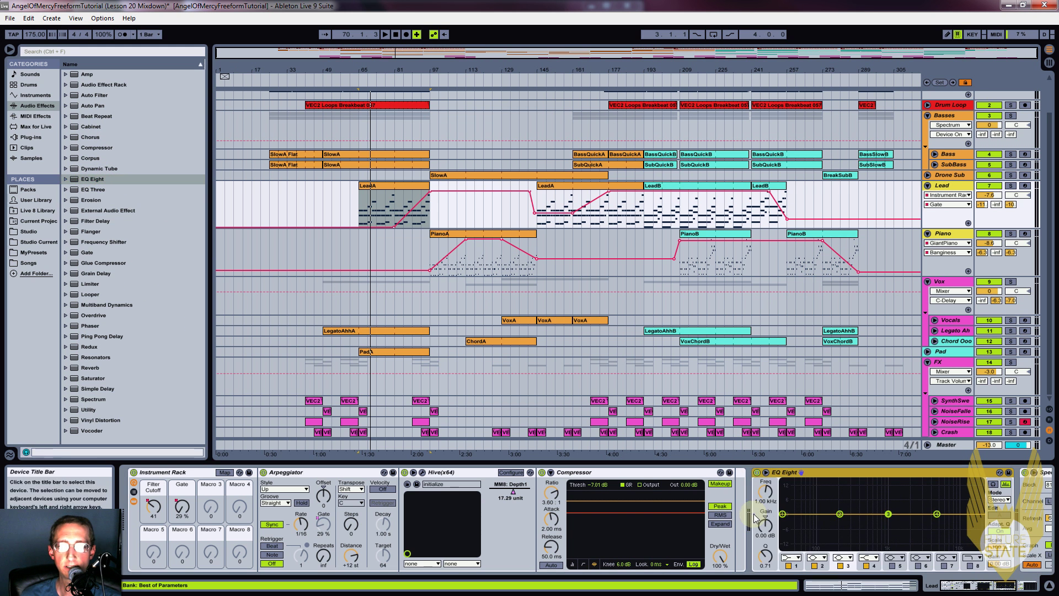
key(space)
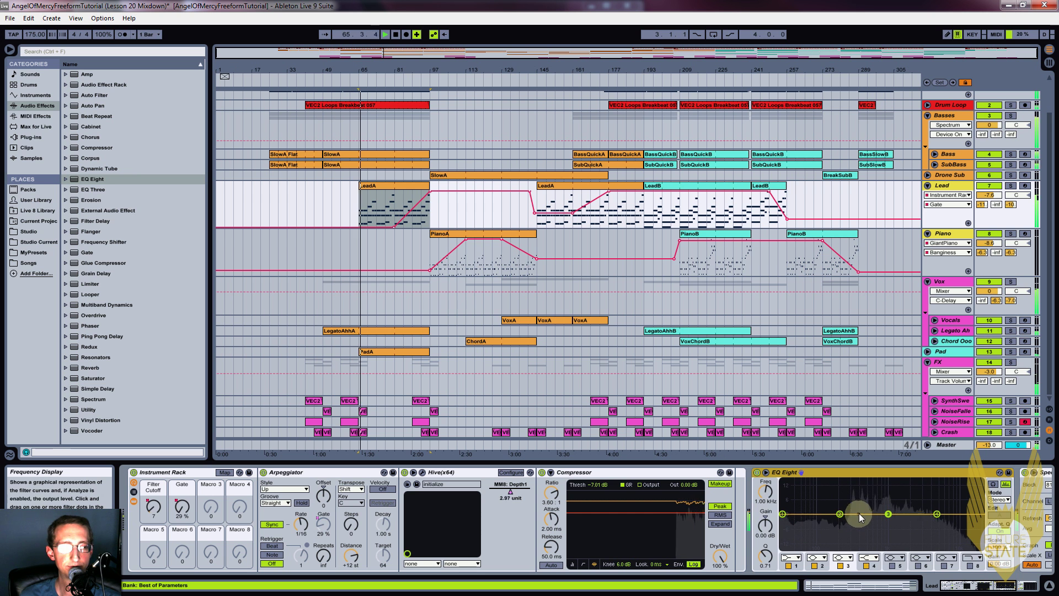
Step: Make band 1 of the Lead's EQ Eight a low-cut filter at about 569 Hz
click(783, 513)
click(789, 556)
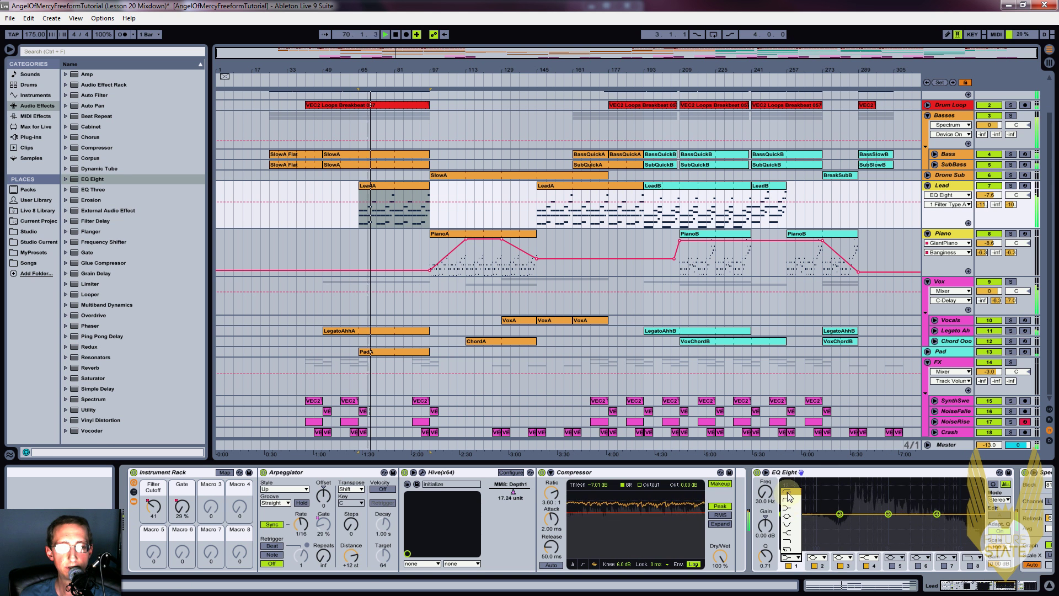
click(787, 493)
drag(780, 515, 862, 522)
click(792, 558)
click(789, 502)
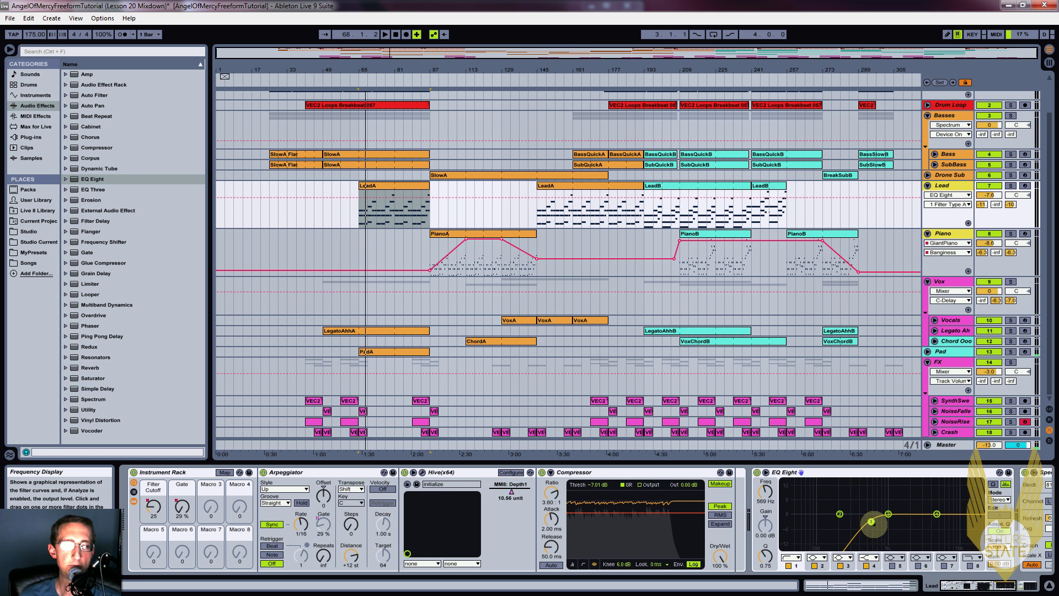
Step: Fine-tune the low cut during playback and boost band 4 by about 3.35 dB at 3.06 kHz
key(space)
mouse_move(874, 524)
mouse_down()
mouse_move(929, 519)
mouse_move(872, 522)
mouse_up()
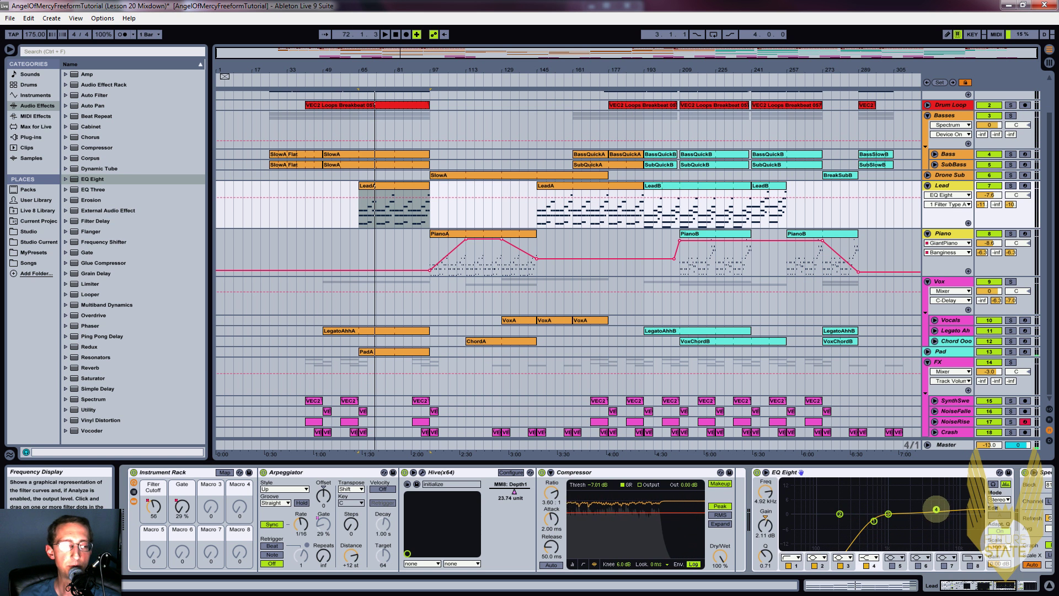
mouse_move(931, 510)
mouse_down()
mouse_move(917, 491)
mouse_move(922, 507)
mouse_up()
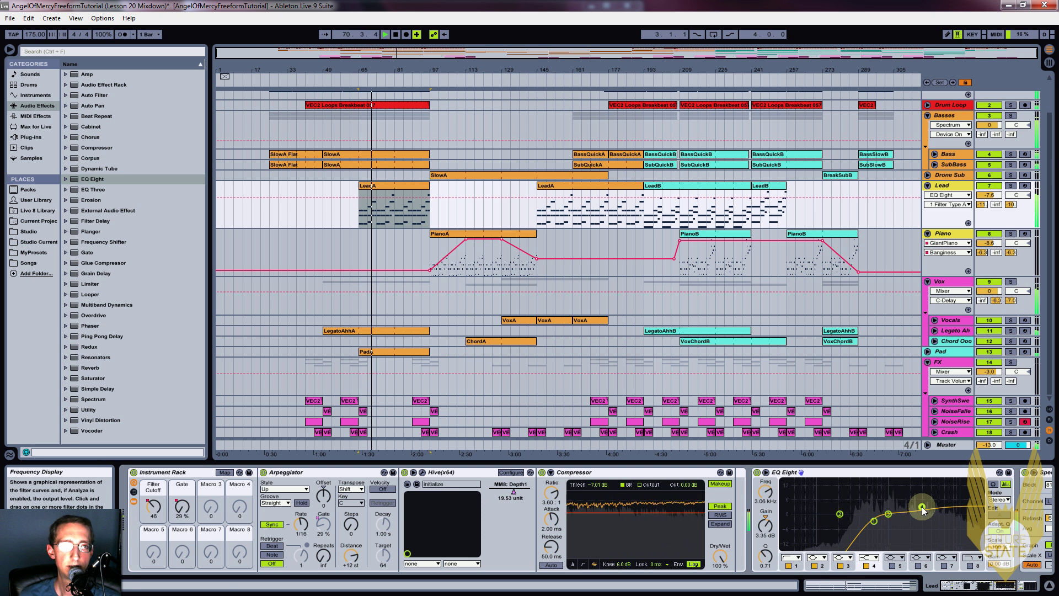
Step: Delete the Spectrum from the end of the Lead track's device chain
click(995, 568)
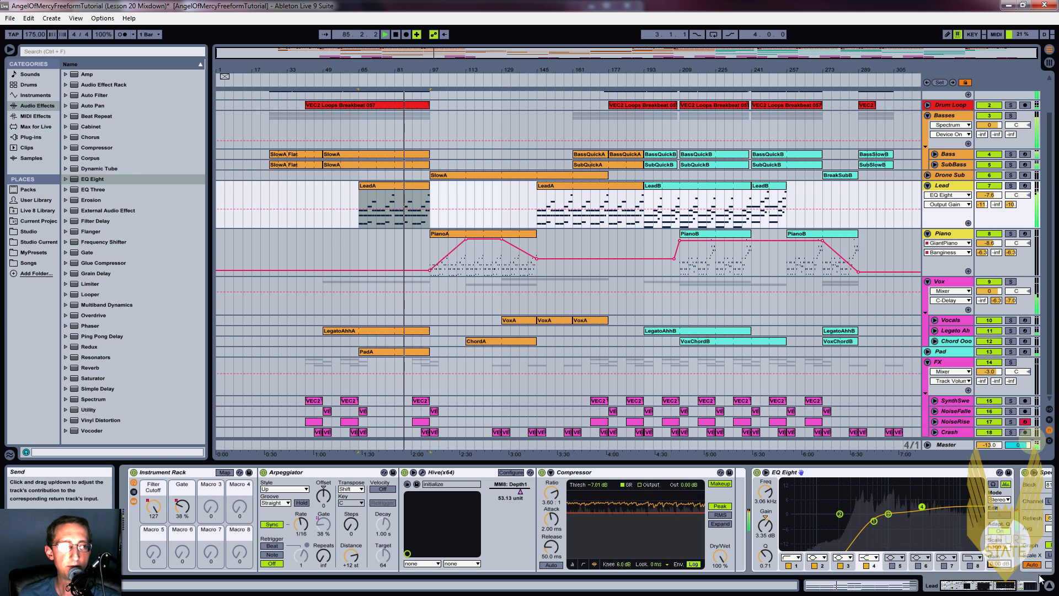
click(975, 593)
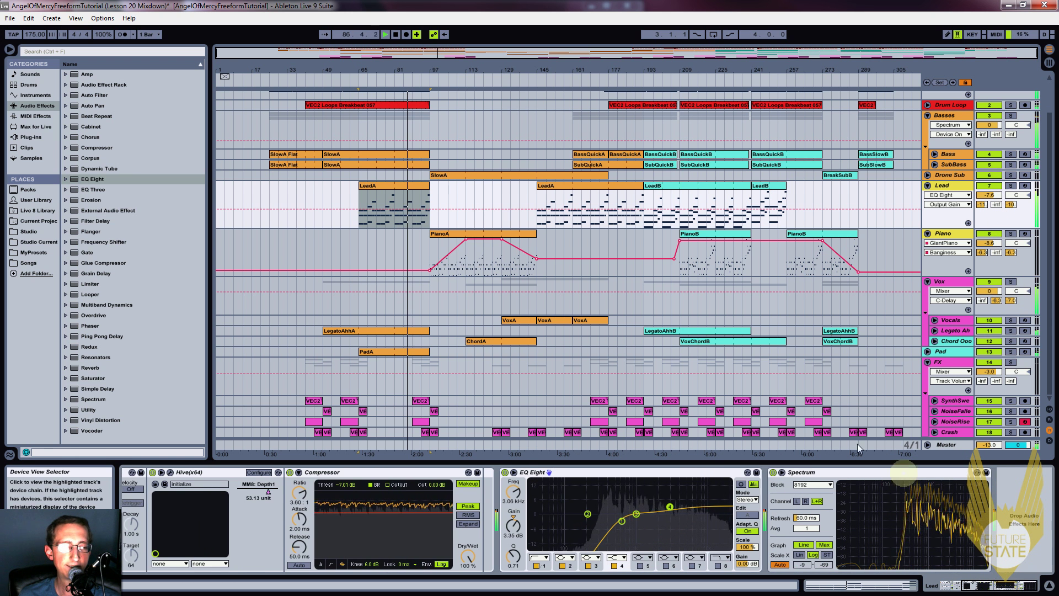
click(815, 475)
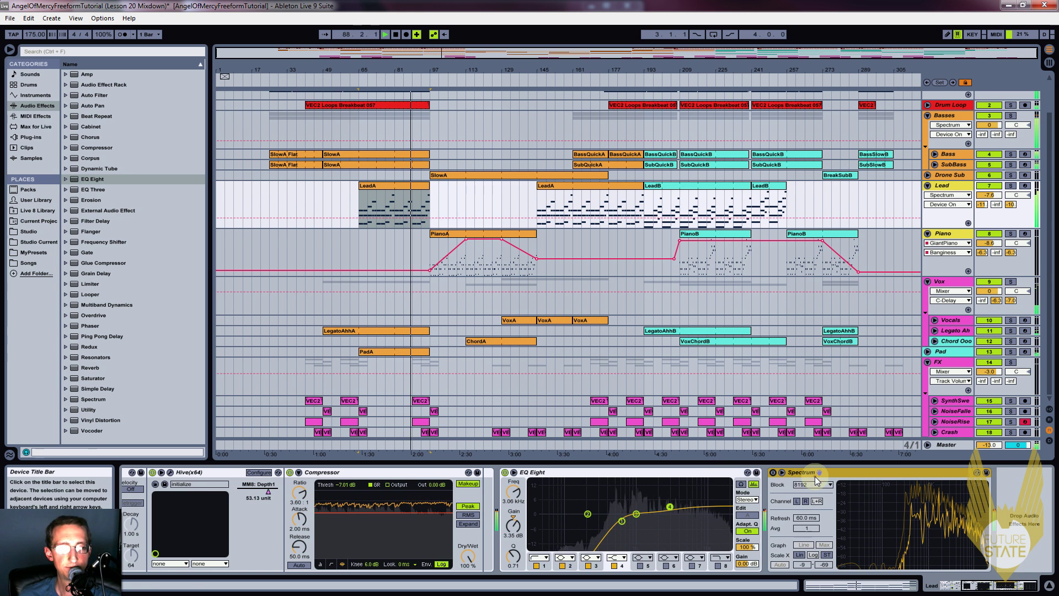
key(Delete)
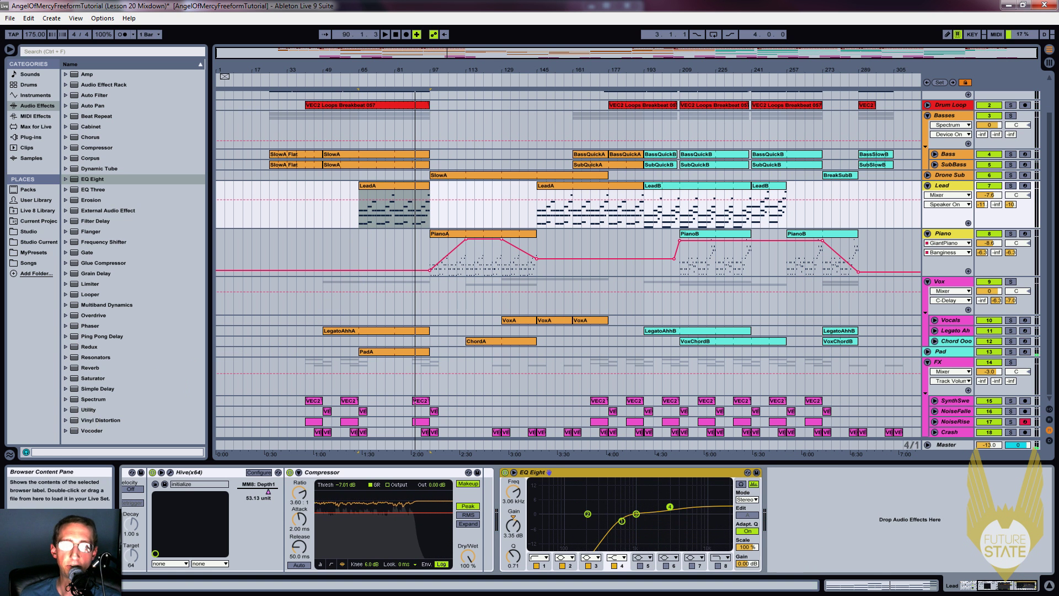
Step: Switch to Notepad and highlight the bar 65 EQ note and the two bar 177 notes
key(alt+Tab)
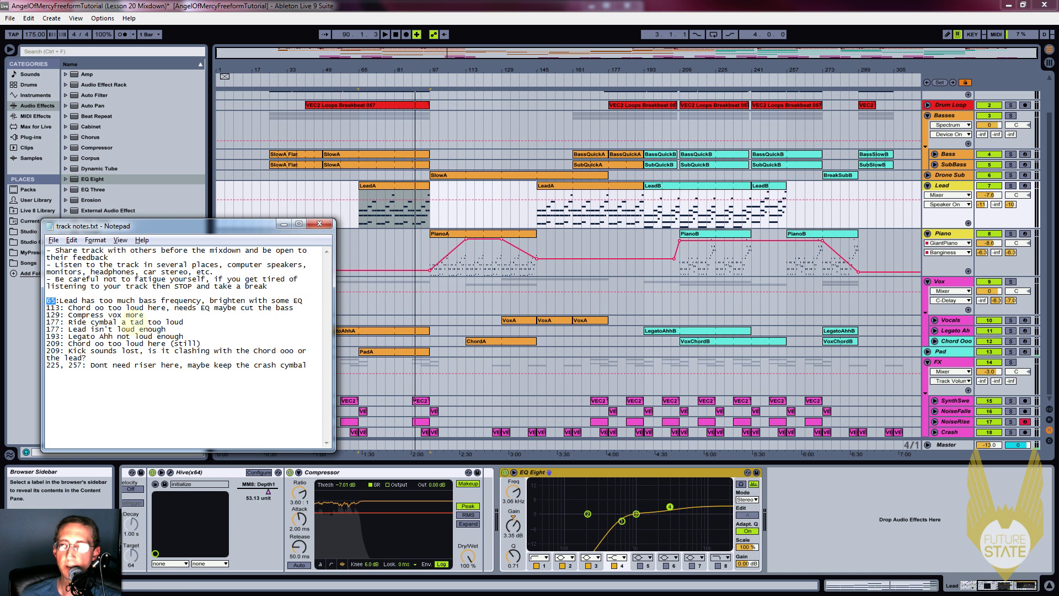
drag(206, 302, 285, 302)
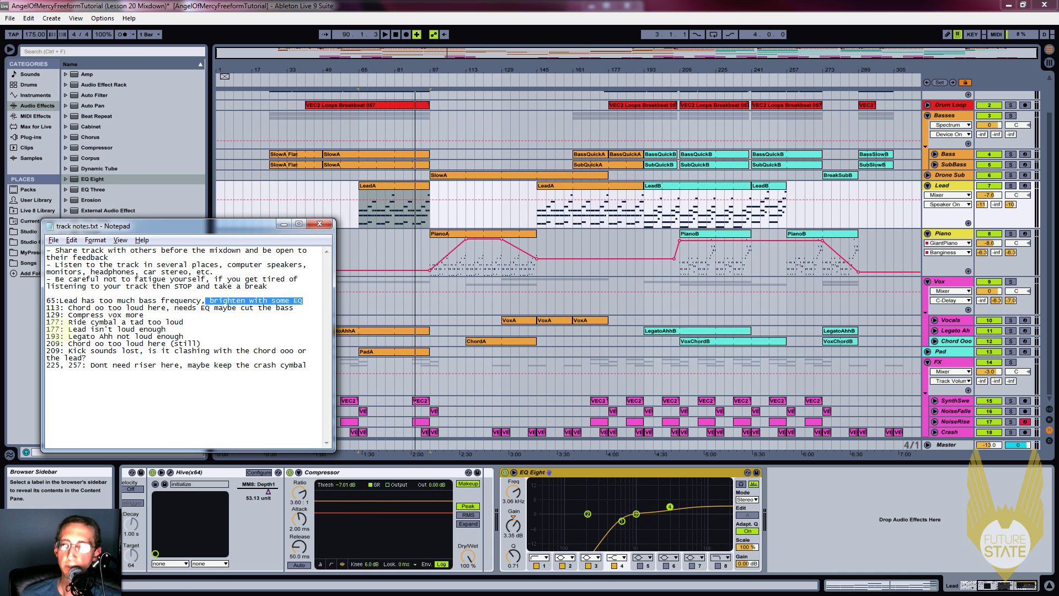
drag(65, 329, 38, 330)
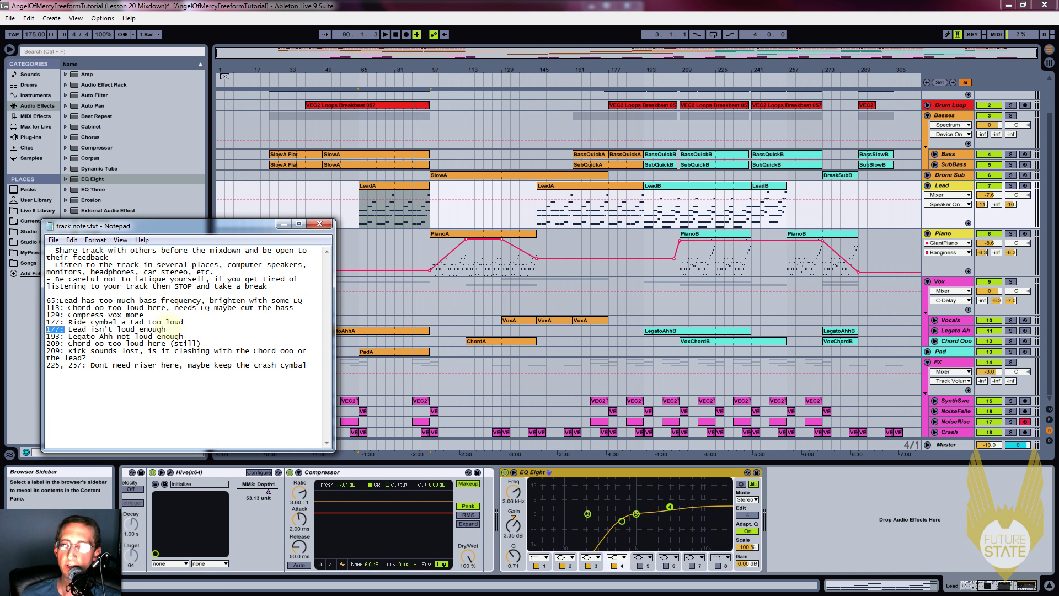
drag(166, 330, 46, 322)
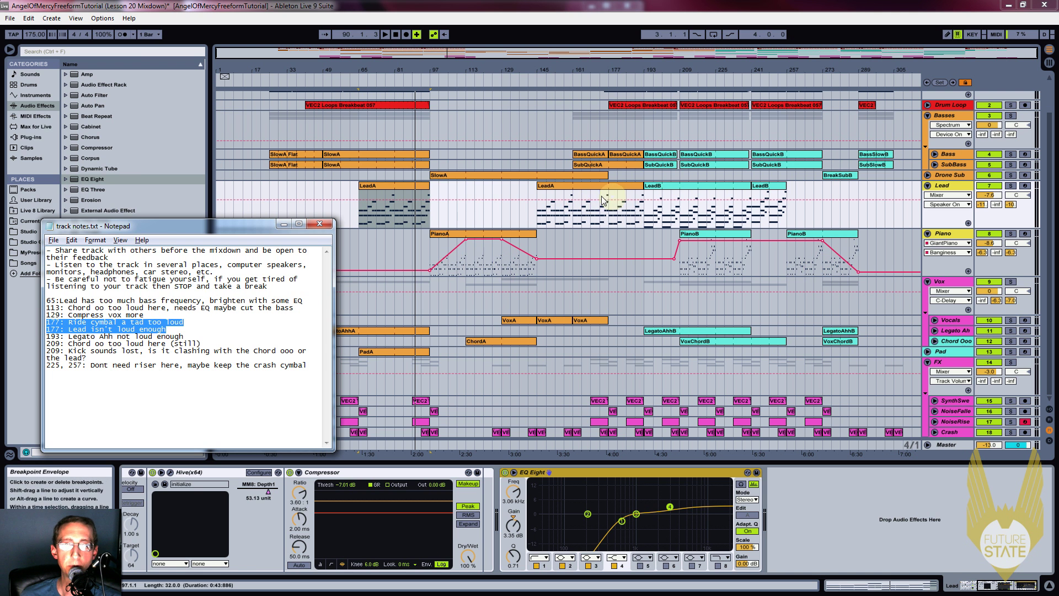
Step: Play the arrangement from bar 177 and set the Lead track's volume to -6.0 dB
click(614, 216)
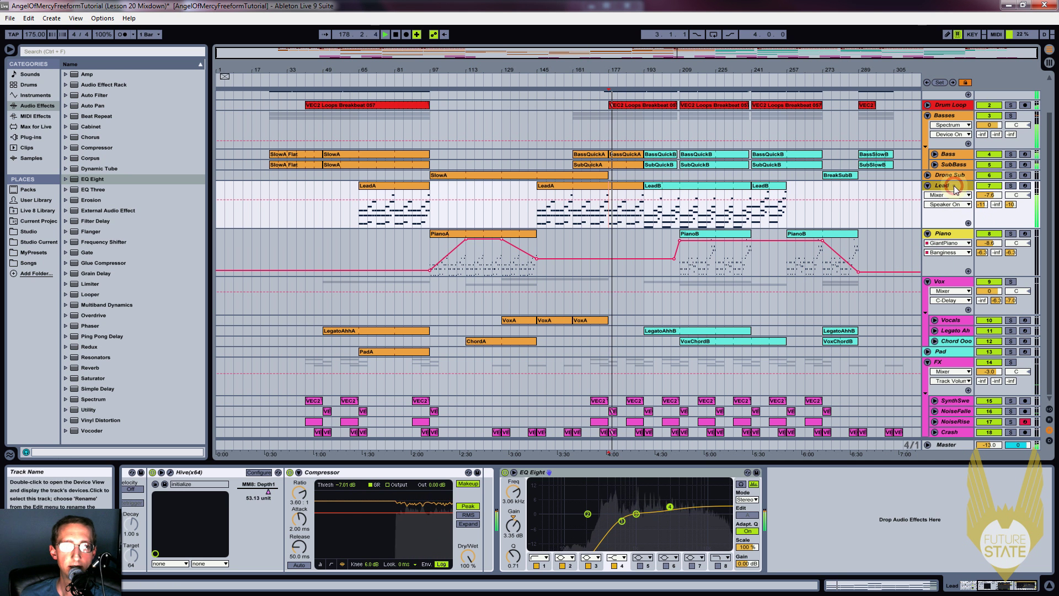
click(987, 196)
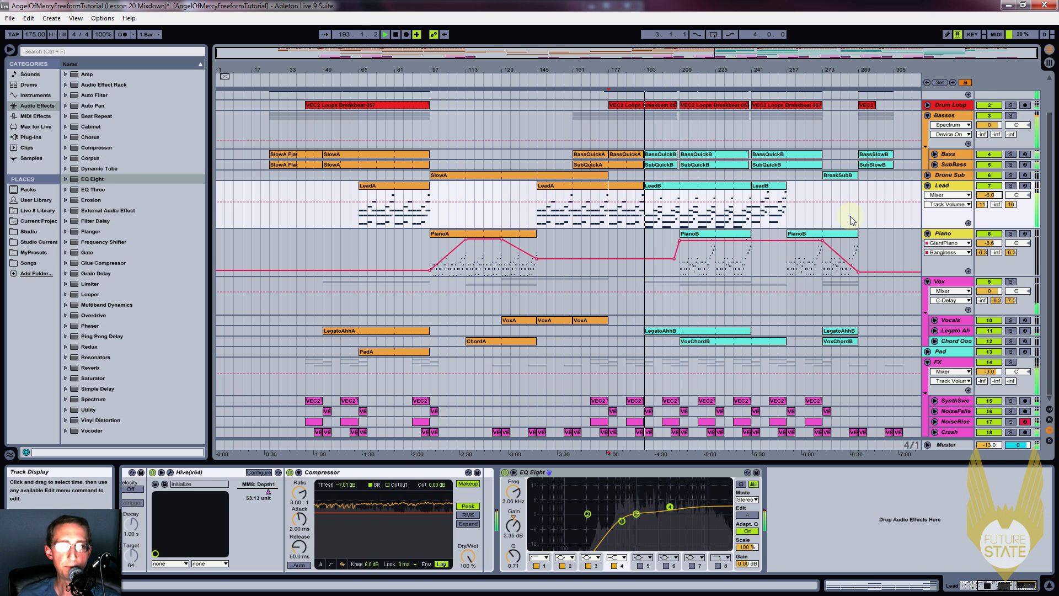
Step: Return to the track notes in Notepad to review the remaining mix issues
scroll(852, 215, up, 1)
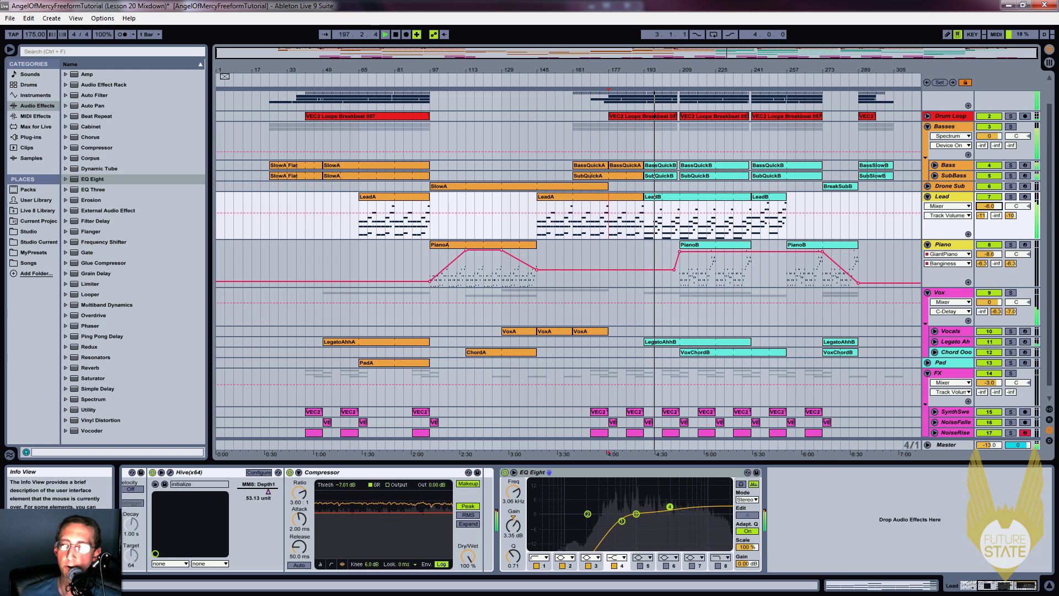
key(alt+Tab)
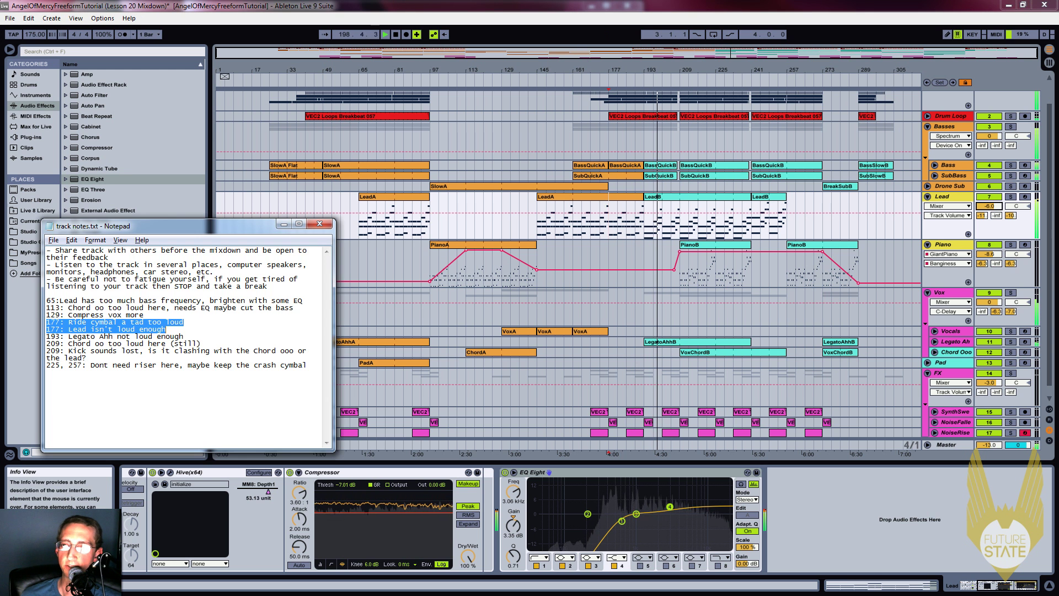
Step: Prefix the bar 177 ride cymbal note and the bar 65 Lead note with "--" to mark them as done
click(187, 336)
click(204, 322)
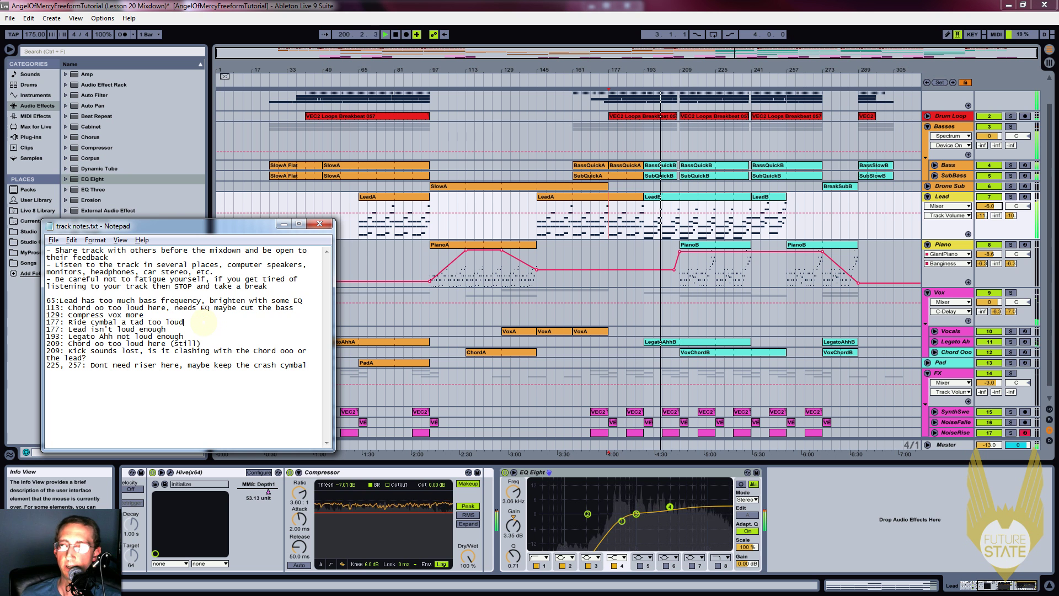
key(Home)
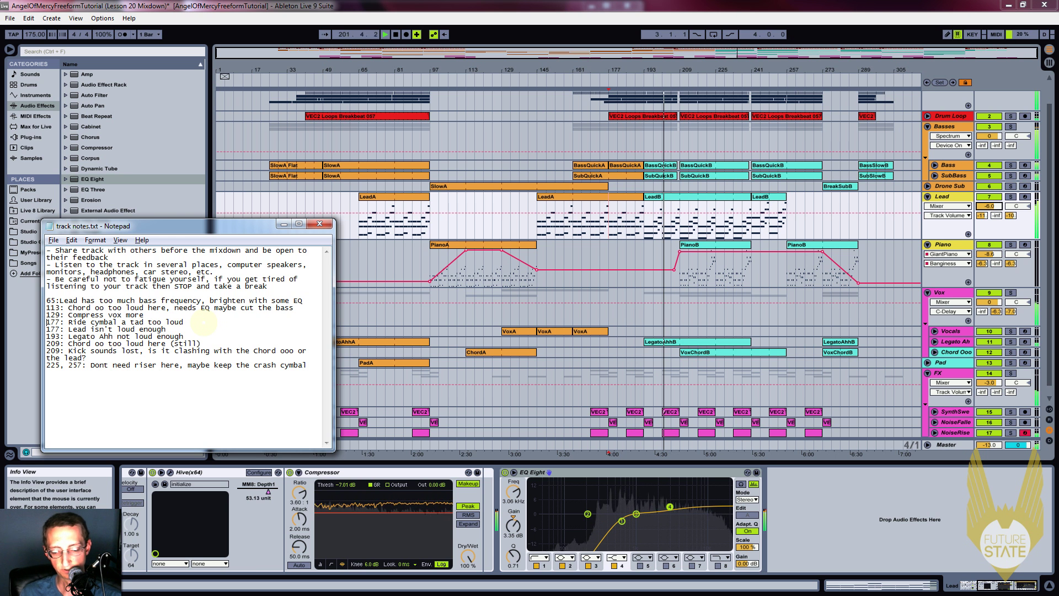
key(Up)
key(Up)
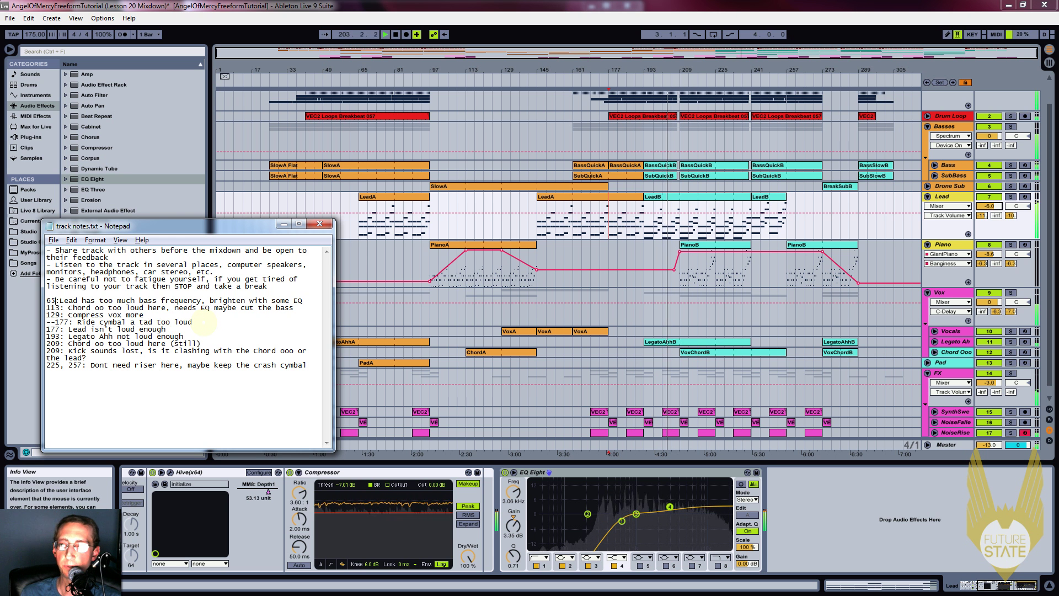
text(--)
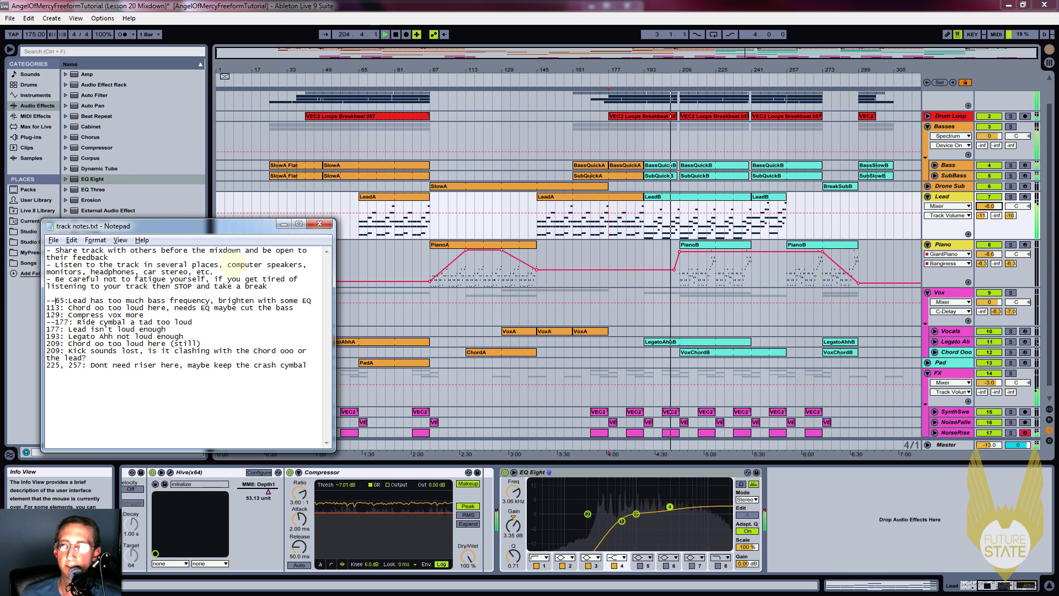
Step: Stop playback in Ableton Live, return to Notepad and highlight "EQ maybe cut the bass" in the bar 113 note
click(215, 6)
key(alt+Tab)
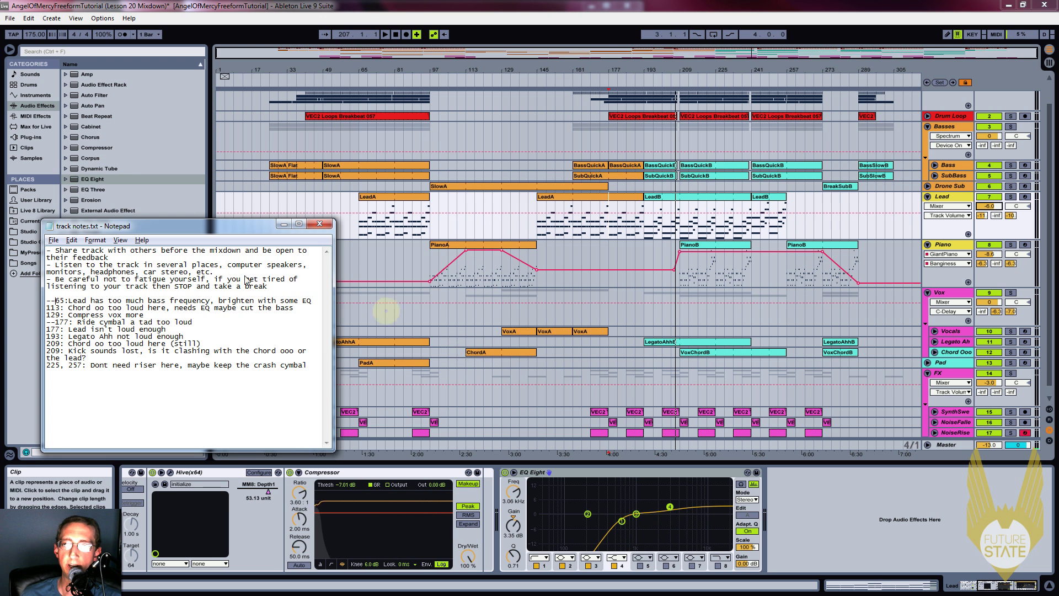
drag(197, 308, 302, 309)
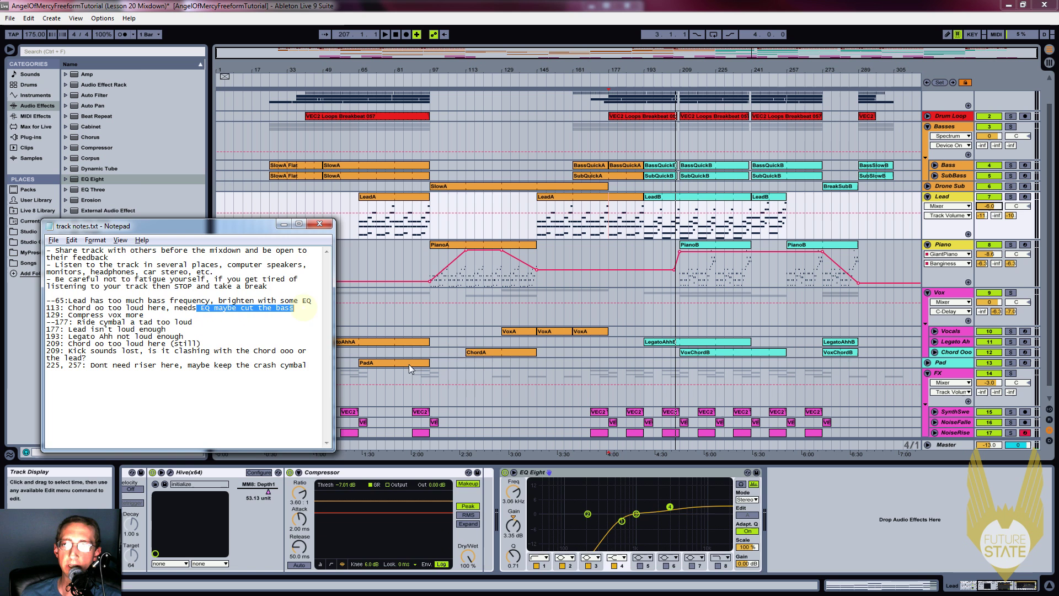
Step: Solo the Chord Ooo track from bar 113, add a Spectrum after its Utility, and view the enlarged spectrum during playback
click(475, 350)
key(space)
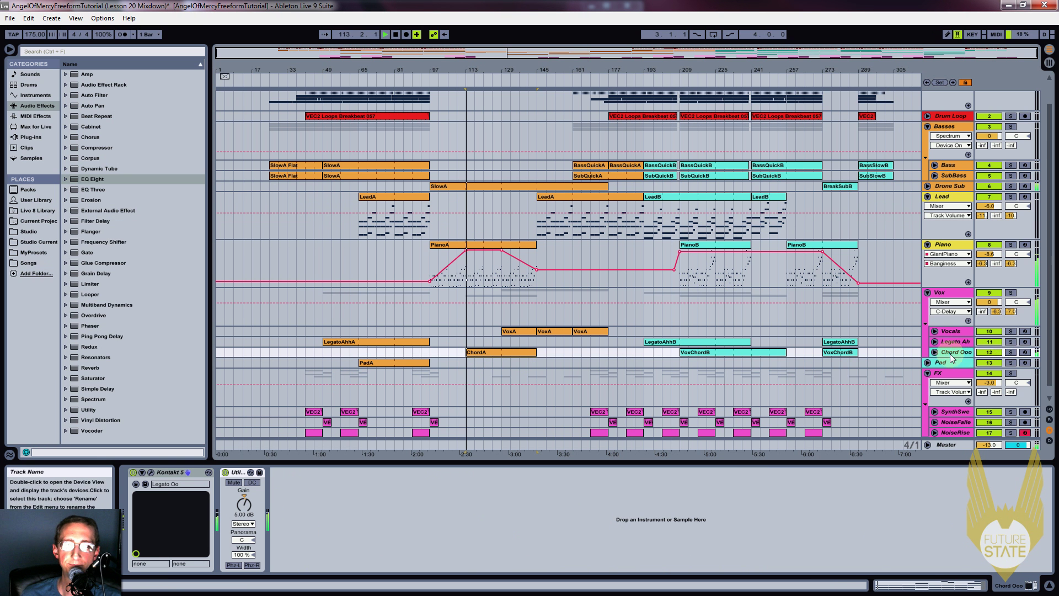
click(1011, 352)
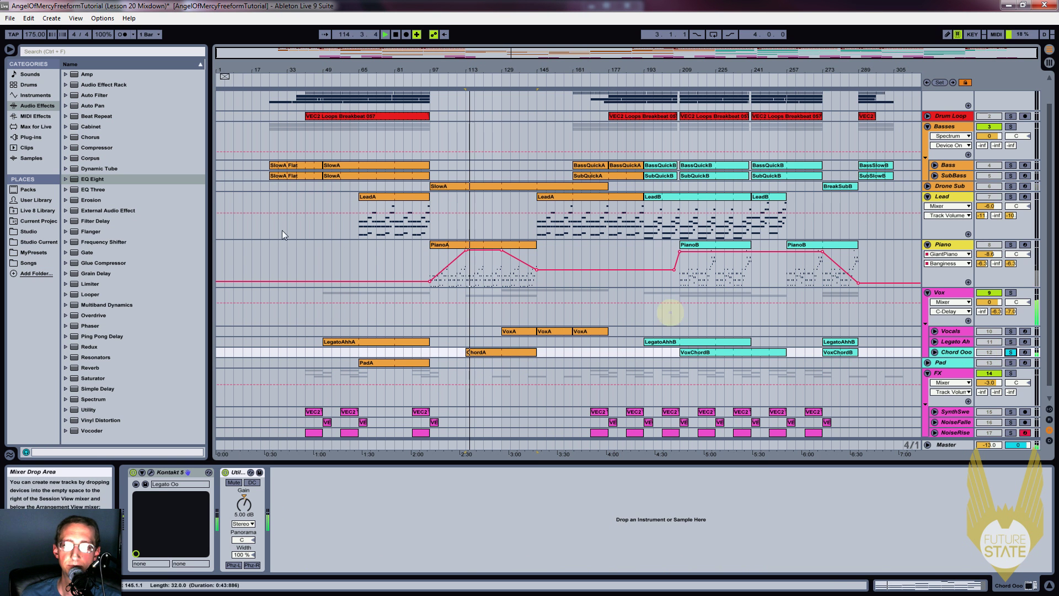
drag(93, 399, 366, 526)
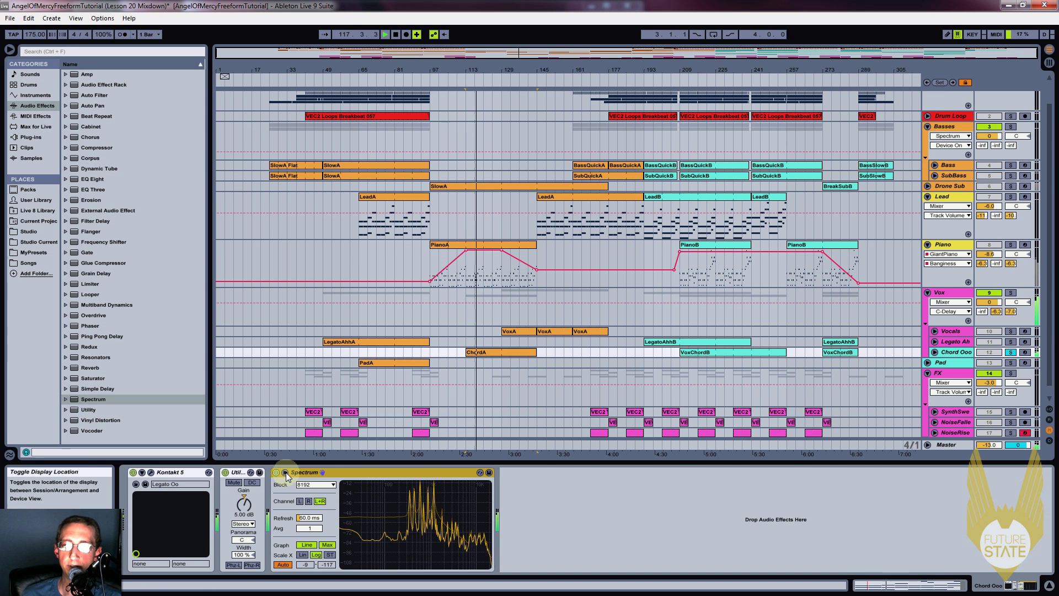
click(284, 473)
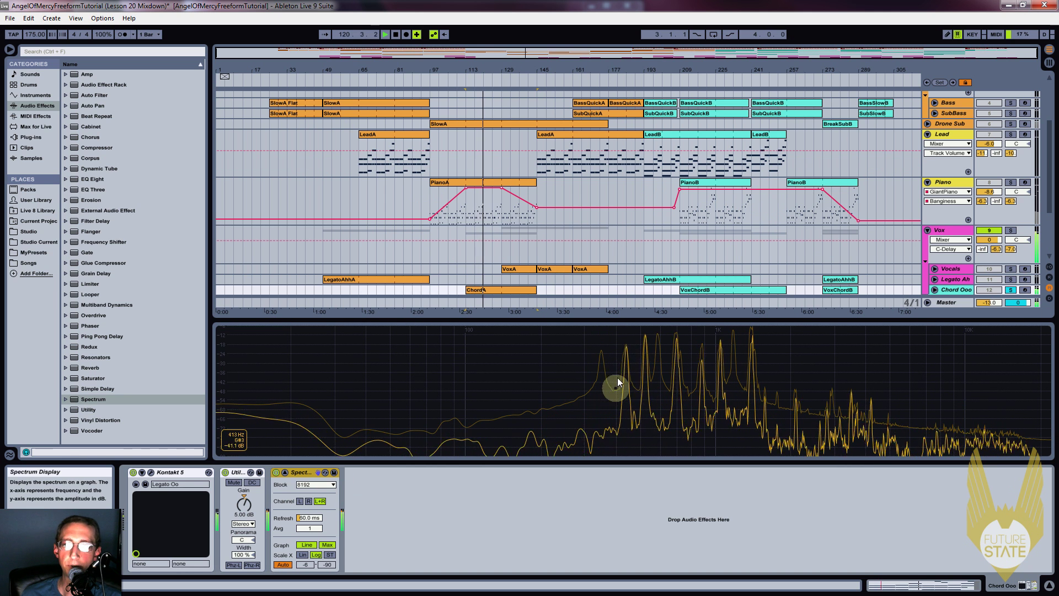
key(space)
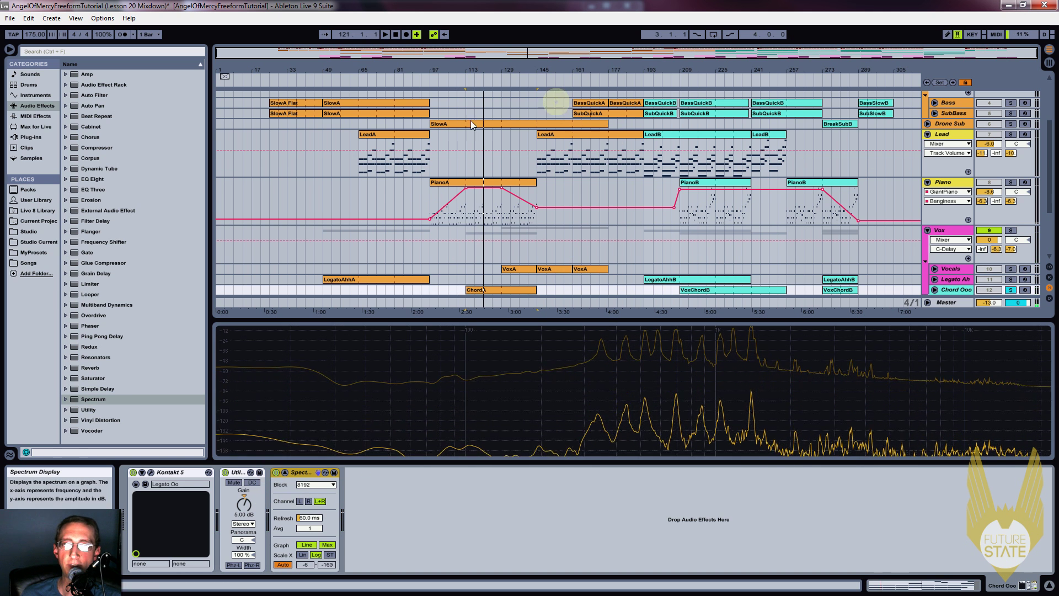
Step: Examine the soloed Drone Sub's frequencies from bar 113 with a temporary Spectrum after its Compressor, and delete that Spectrum
click(948, 126)
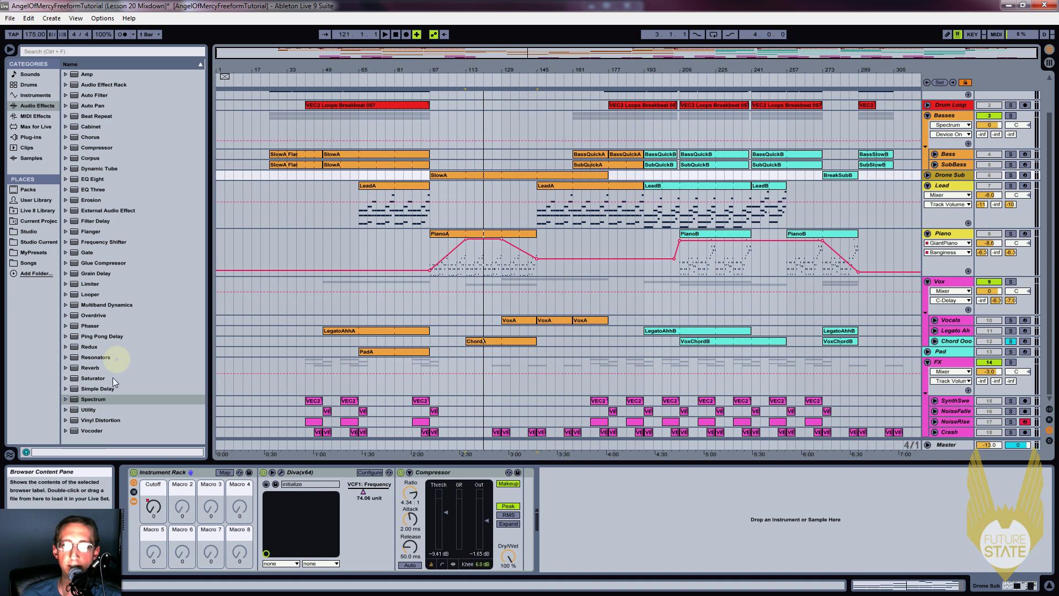
drag(102, 399, 638, 500)
key(space)
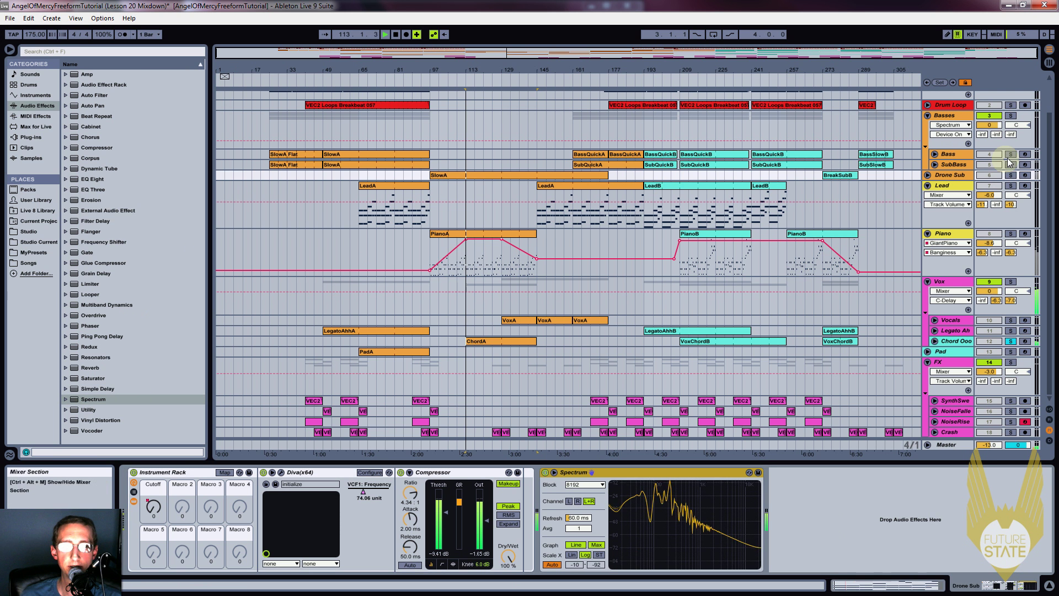
click(554, 472)
drag(524, 356, 580, 385)
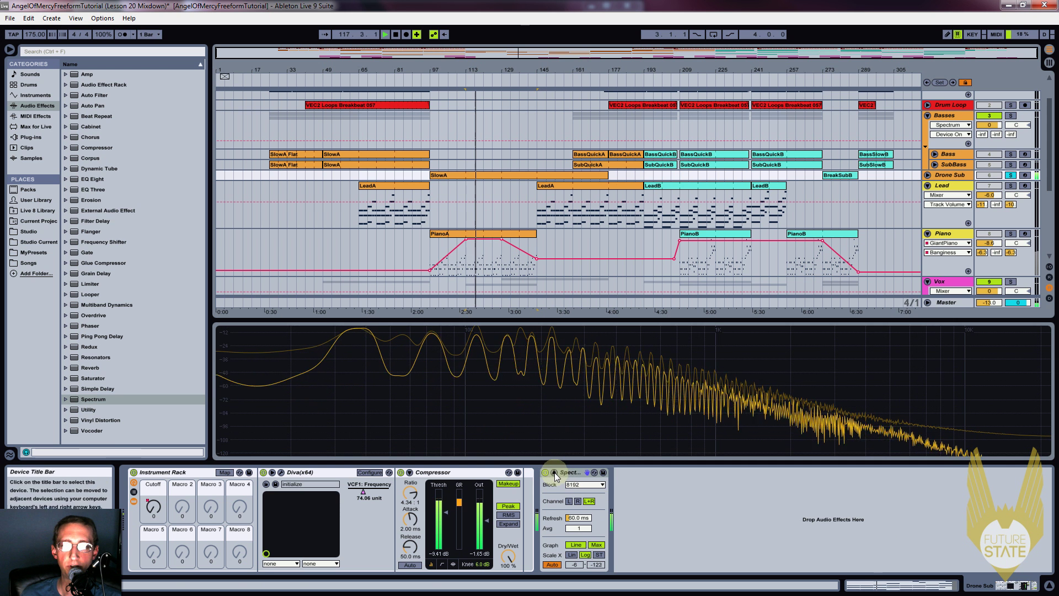
click(554, 472)
click(569, 475)
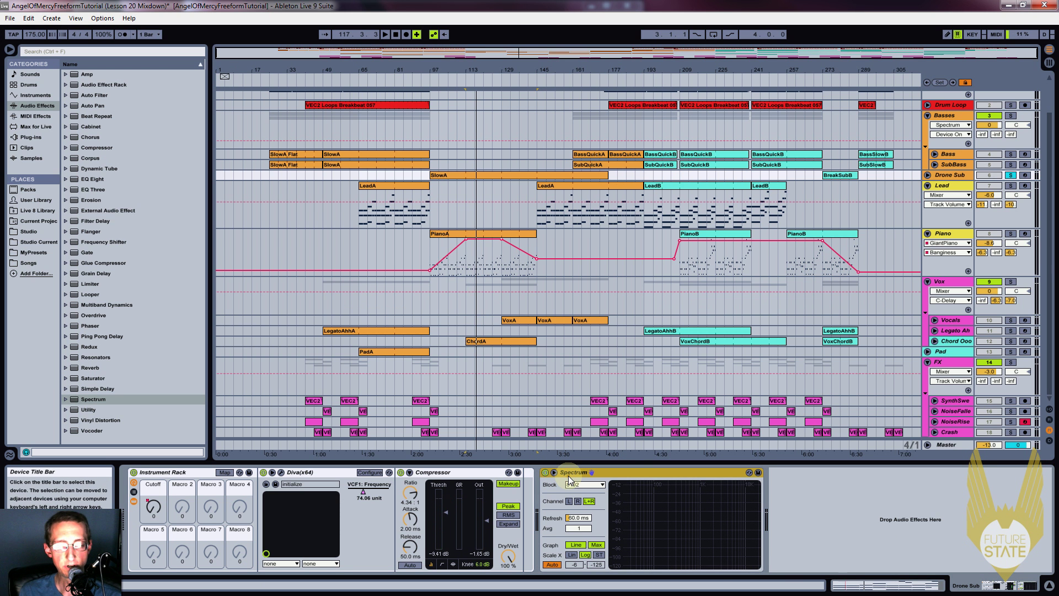
key(Delete)
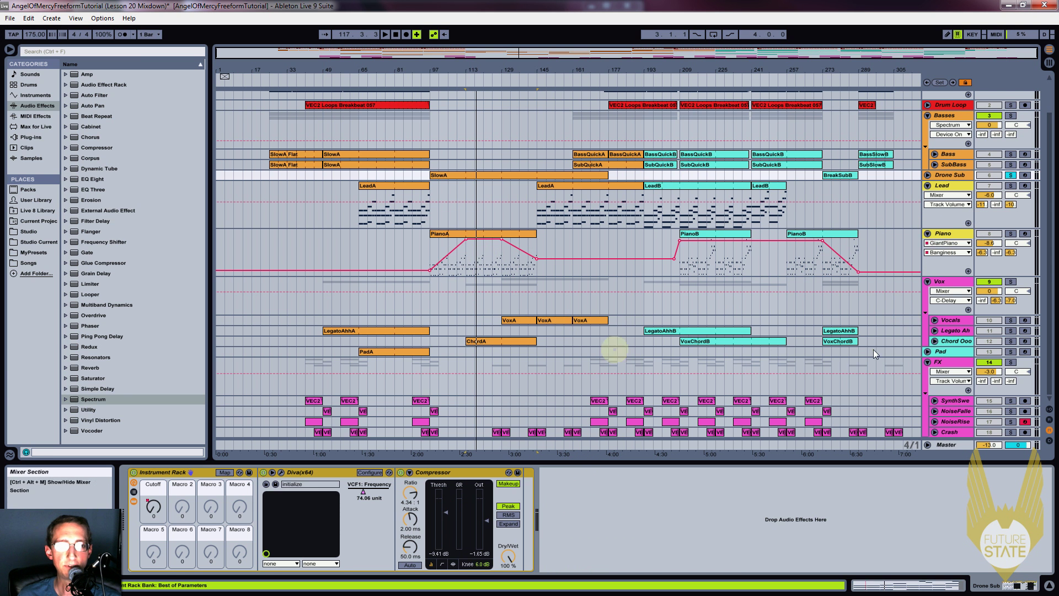
Step: Insert an EQ Eight between Utility and Spectrum on the Chord Ooo track and play the full mix from bar 113
click(946, 342)
click(477, 291)
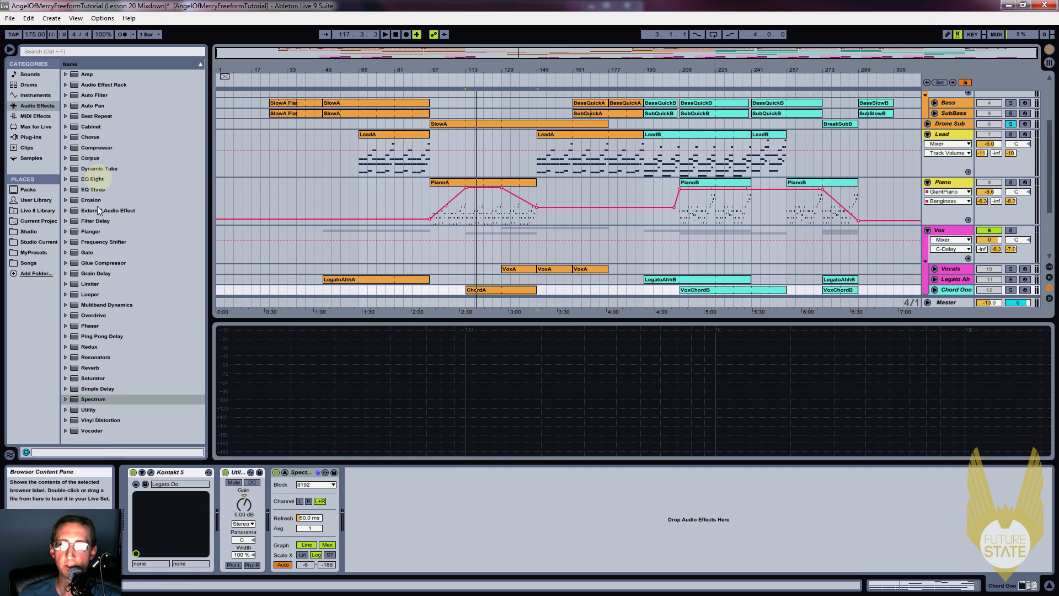
drag(91, 179, 276, 535)
key(space)
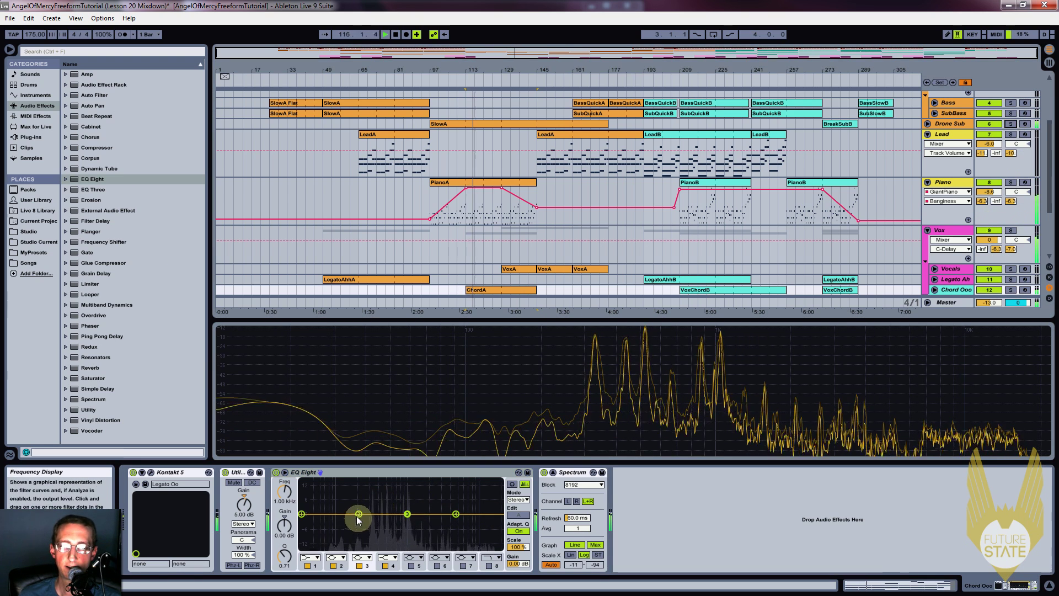
Step: Change band 1 of the Chord Ooo EQ Eight to a low cut at about 623 Hz
drag(302, 514, 317, 516)
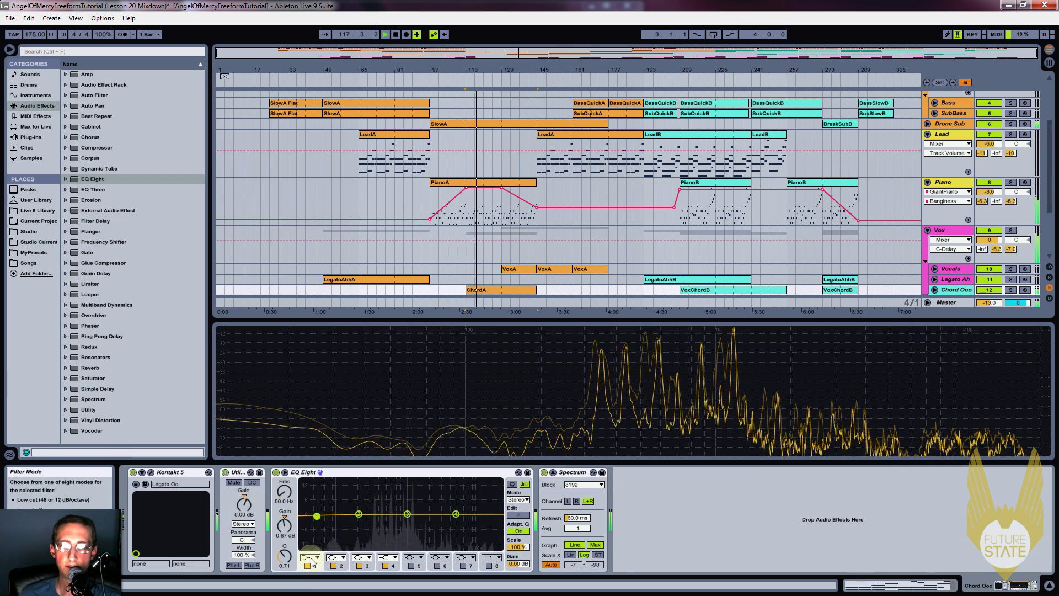
click(310, 557)
drag(316, 522, 393, 521)
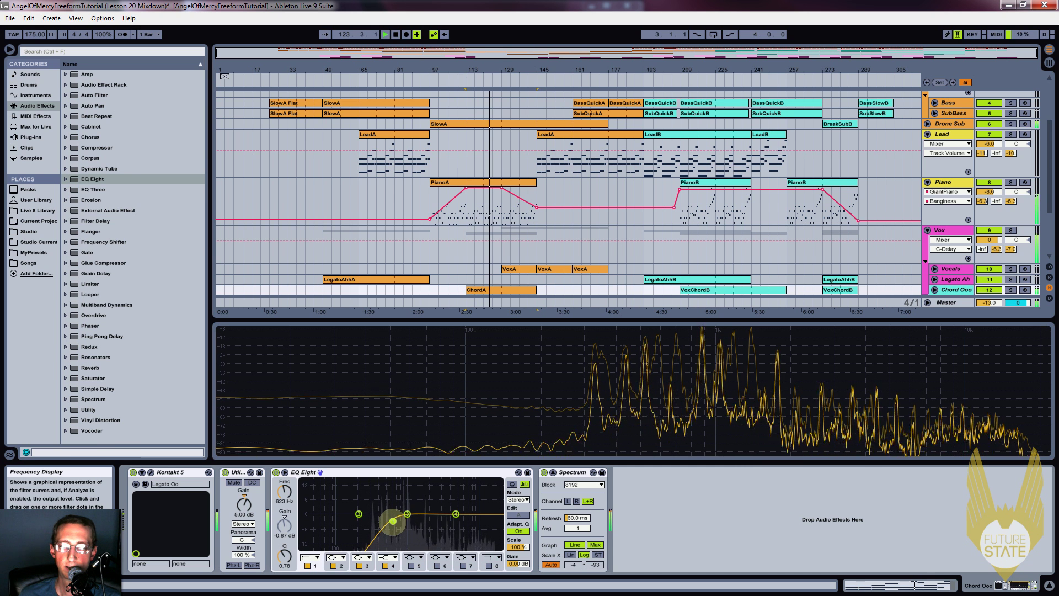
Step: Boost band 4 of the Chord Ooo EQ Eight by 3.35 dB at about 3.67 kHz and fine-tune the low cut to 635 Hz
drag(456, 513, 444, 507)
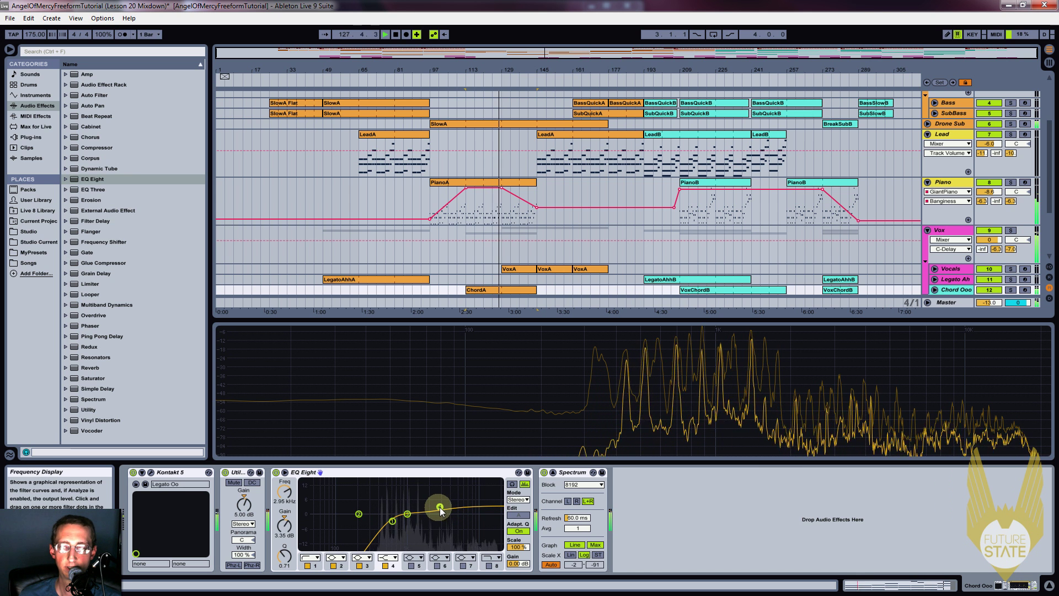
drag(437, 506, 436, 506)
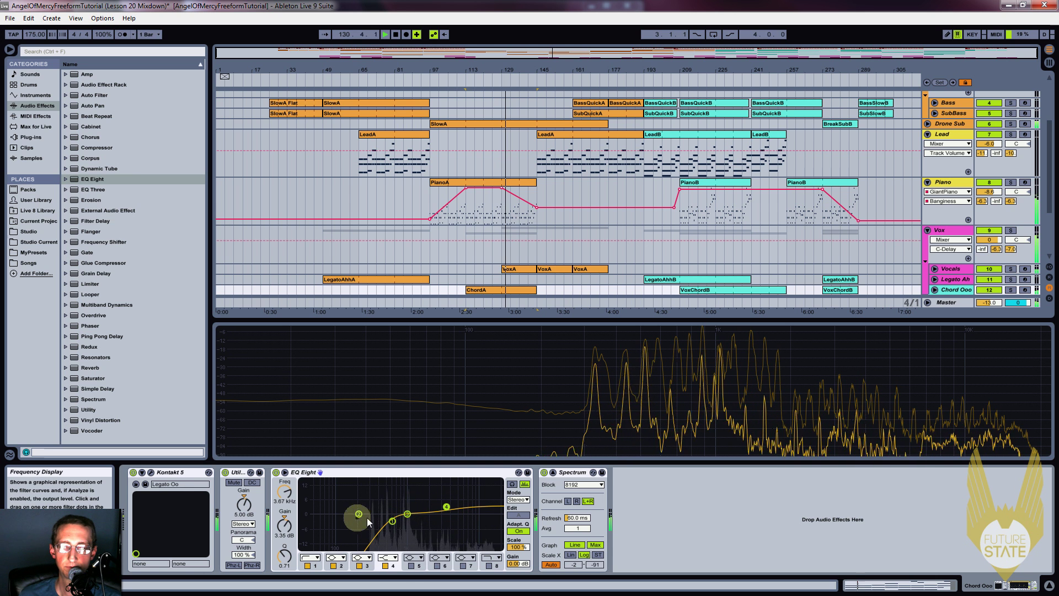
drag(392, 521, 394, 520)
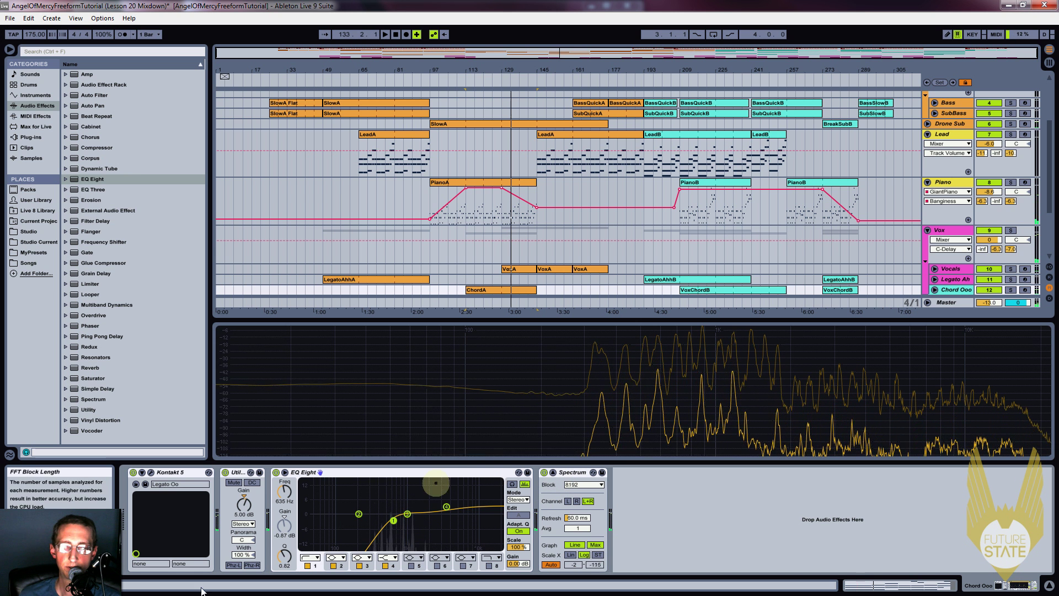
Step: Prefix the bar 113 Chord oo note in Notepad with "--" and return to Ableton Live
key(alt+Tab)
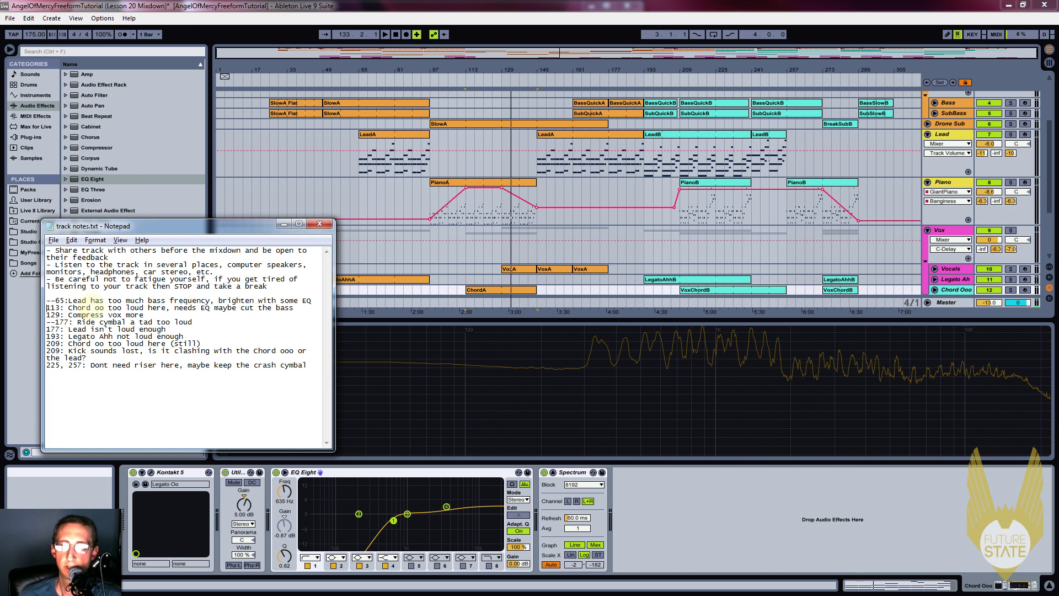
text(--)
key(alt+Tab)
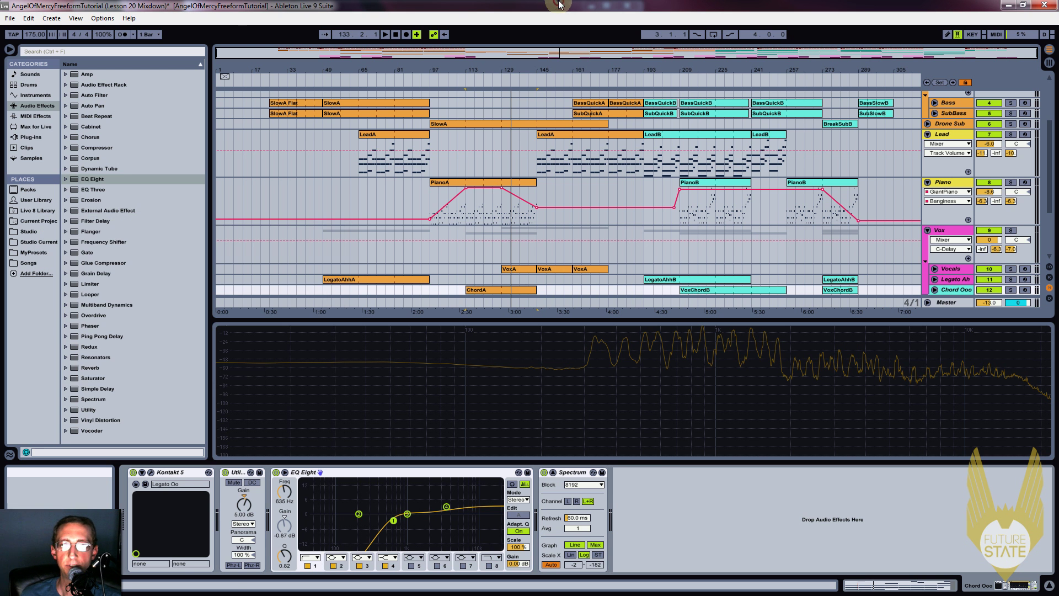
Step: Play briefly from bar 113 and delete the Spectrum from the end of the Chord Ooo device chain
key(space)
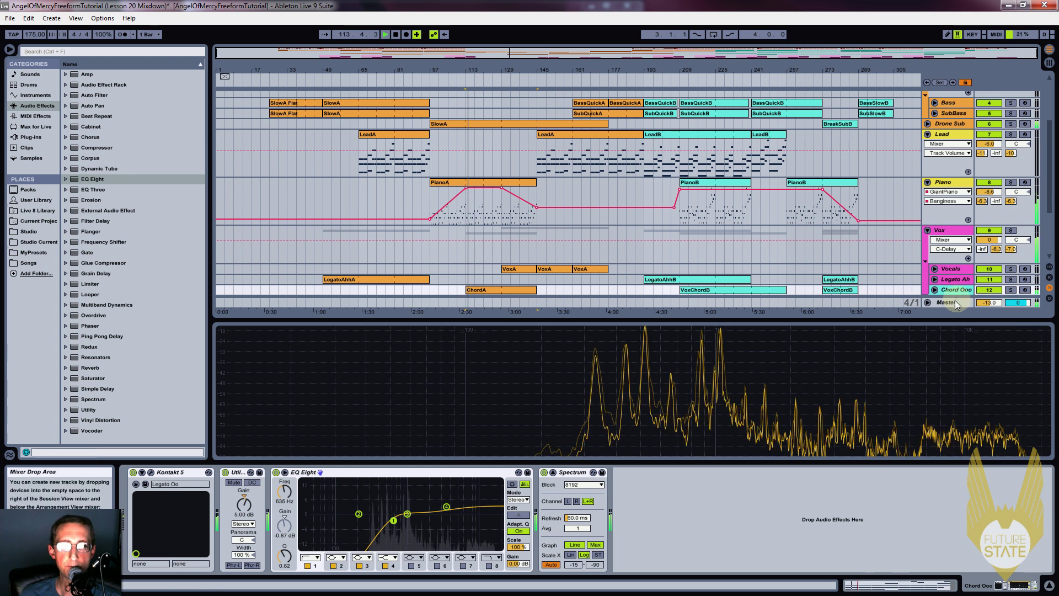
click(567, 472)
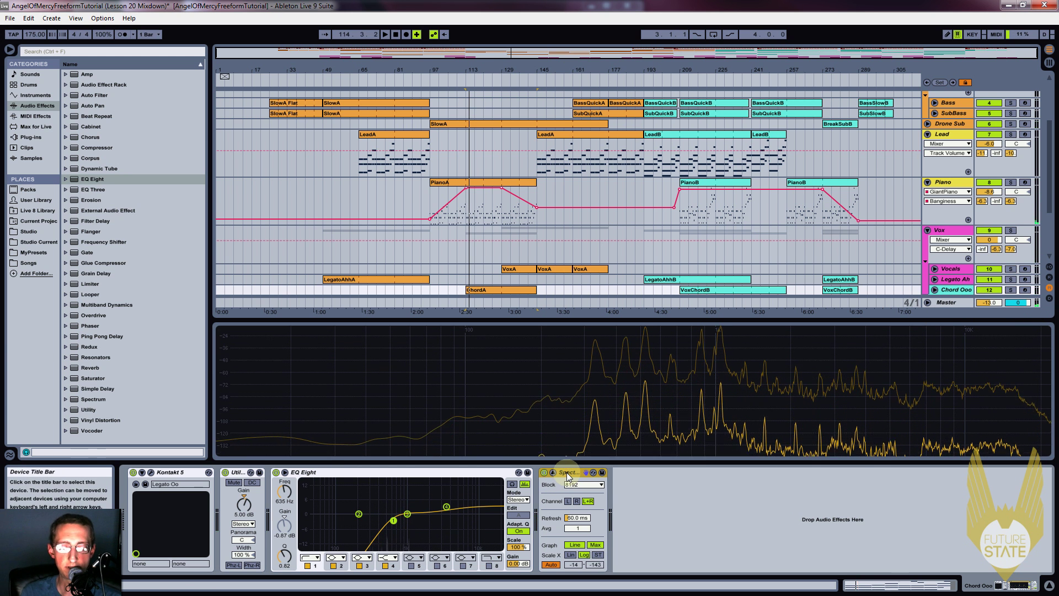
key(Delete)
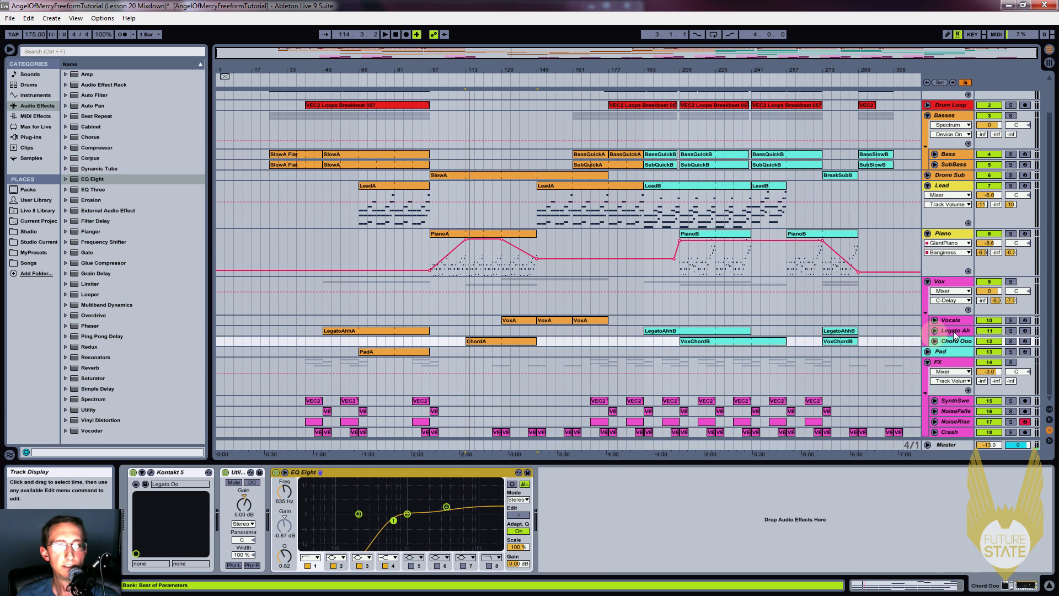
Step: Unfold and enlarge the Chord Ooo track, and lower its volume to -14.8 dB while playing the ChordA section
click(935, 341)
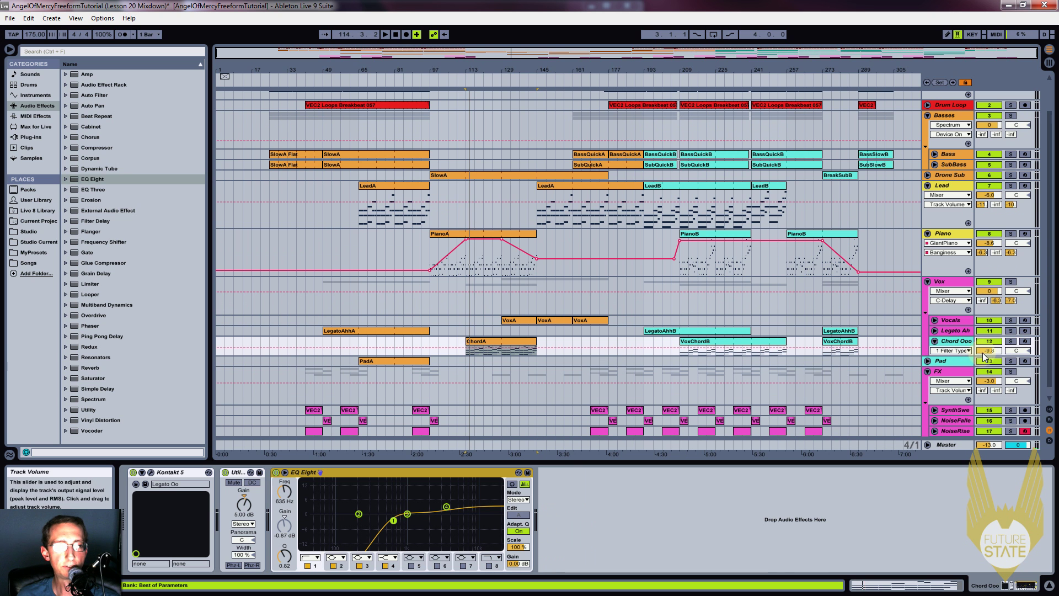
click(985, 353)
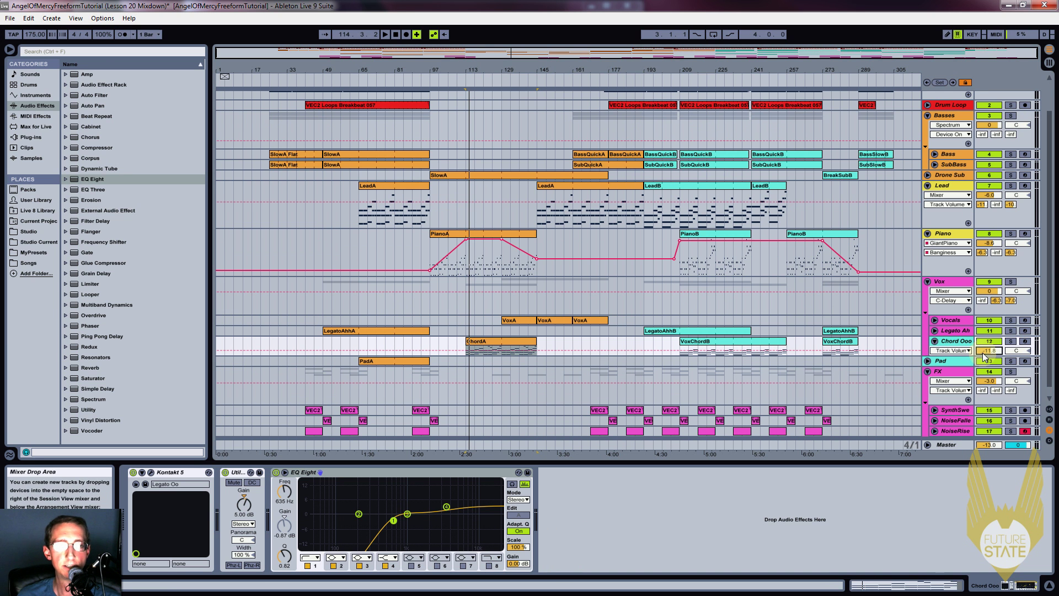
key(space)
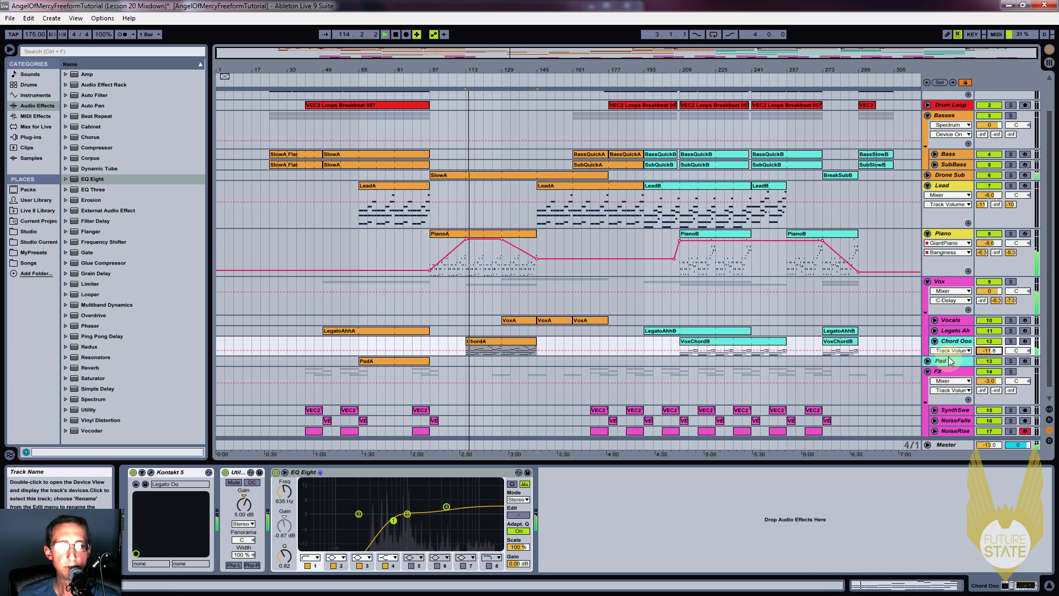
drag(948, 354, 948, 372)
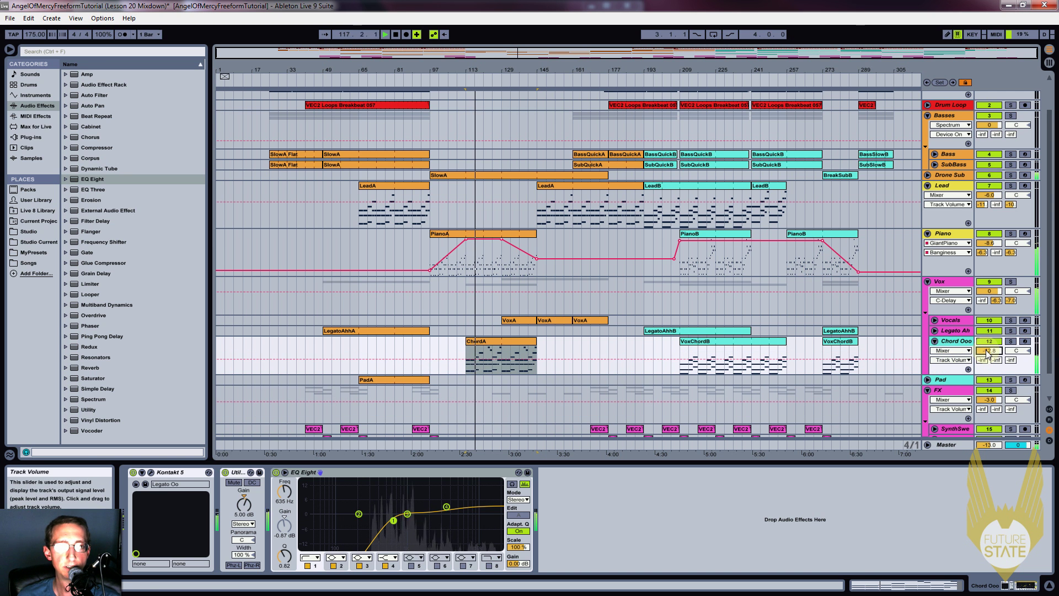
click(501, 367)
click(501, 367)
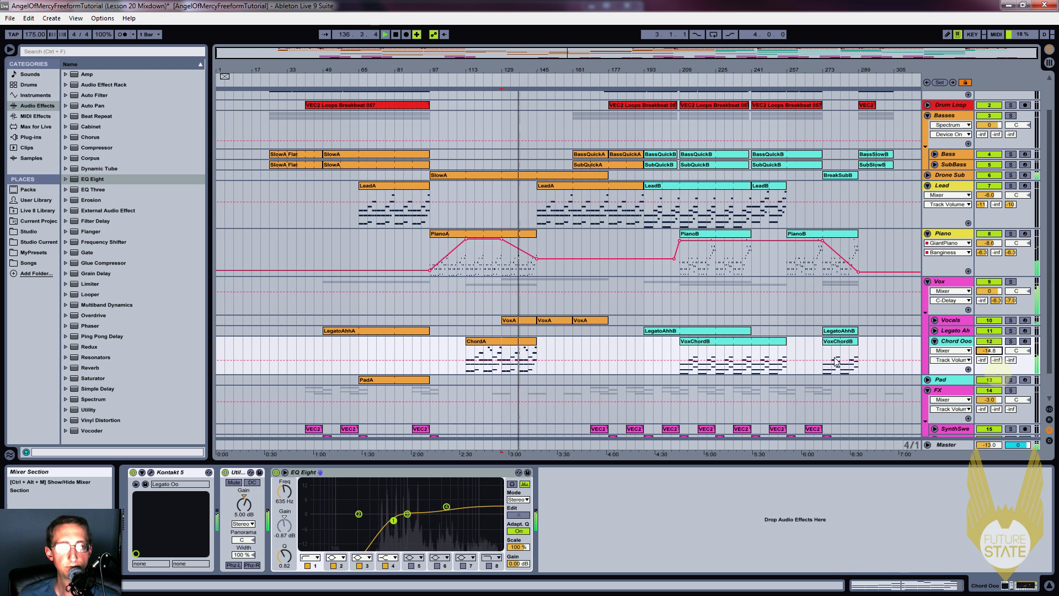
Step: Play the arrangement from bar 209 to check the Chord Ooo level at the start of VoxChordB
click(683, 370)
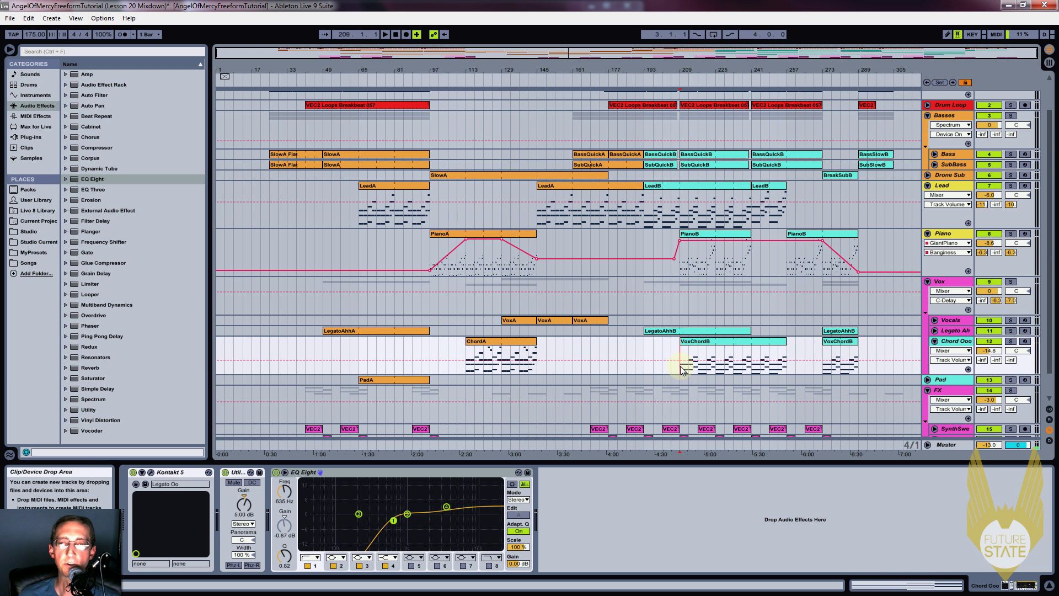
key(space)
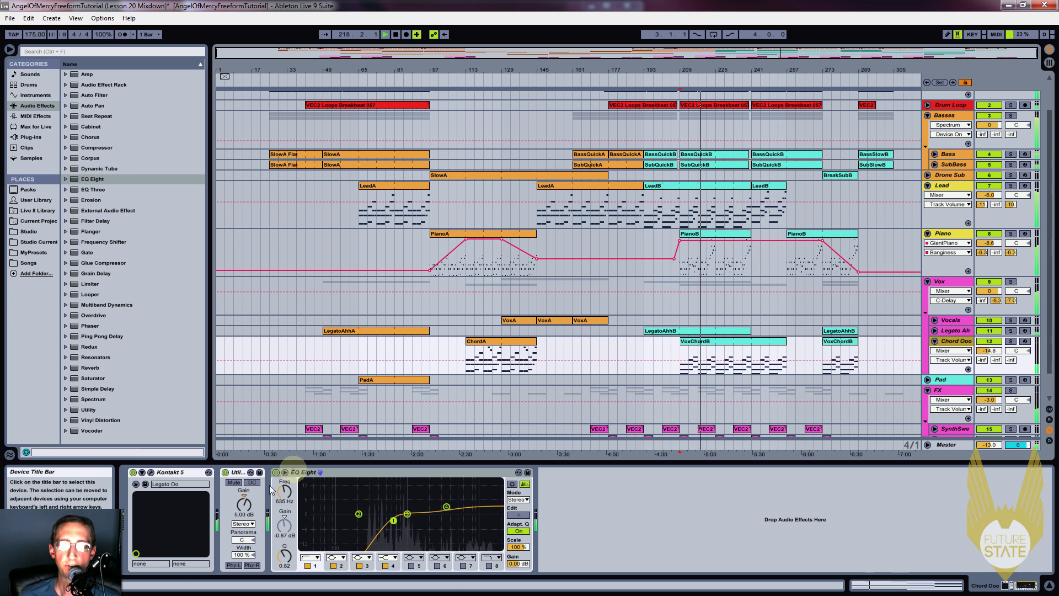
Step: Automate the Utility gain on Chord Ooo from 5.00 dB up to 7.86 dB just before VoxChordB, auditioning from bar 209
click(247, 511)
key(space)
click(667, 358)
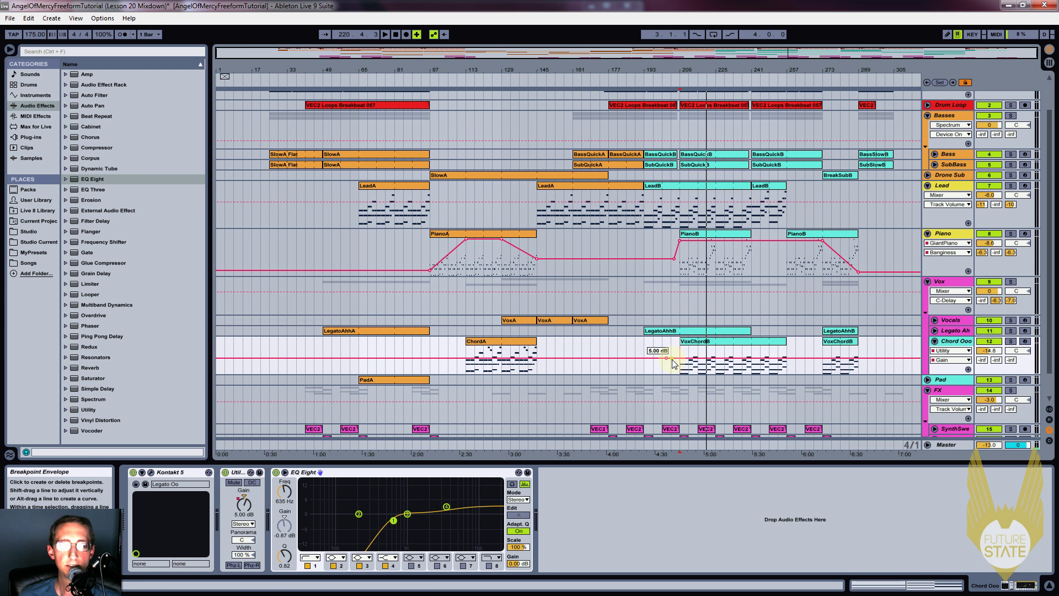
drag(667, 358, 667, 357)
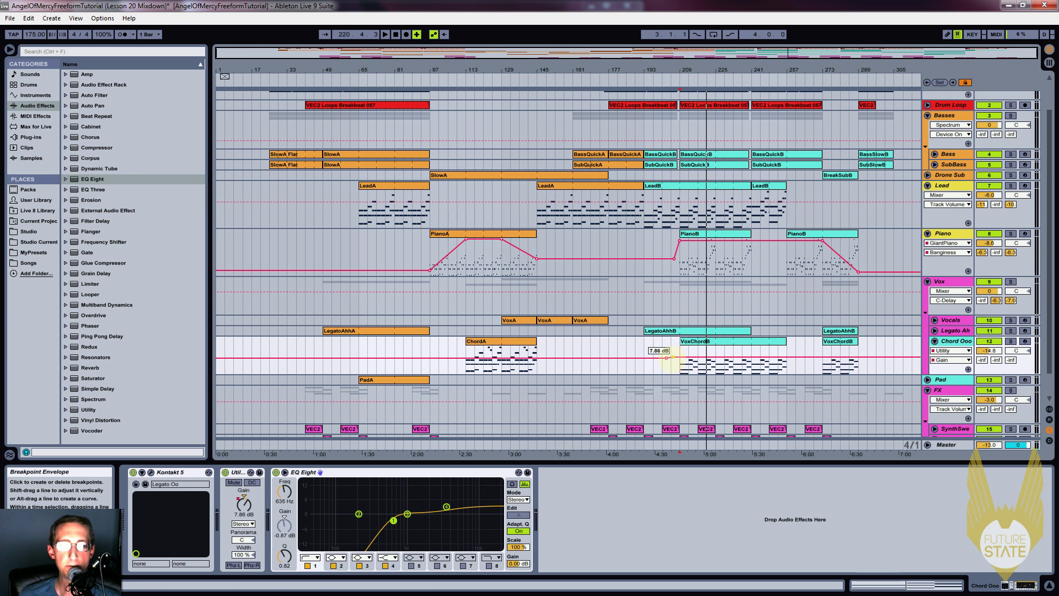
key(space)
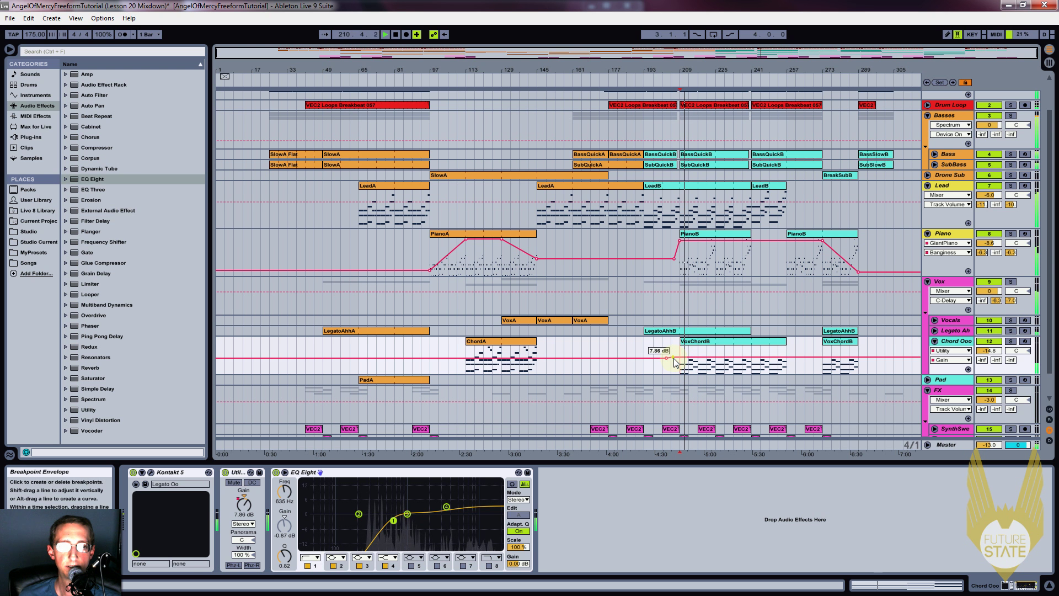
mouse_move(674, 357)
mouse_down()
mouse_move(676, 348)
mouse_move(676, 356)
mouse_up()
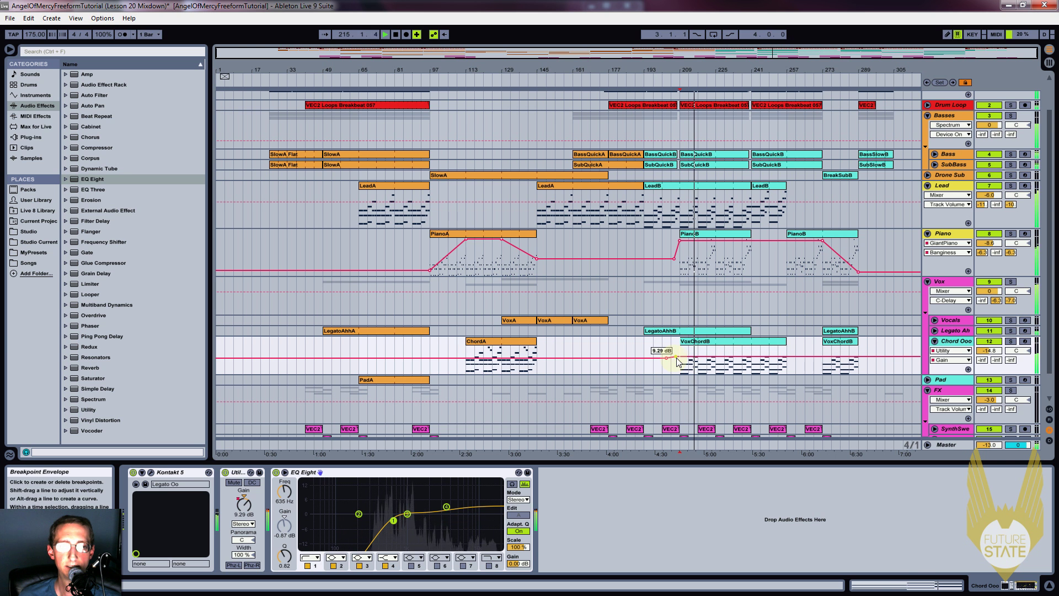
drag(678, 361, 678, 362)
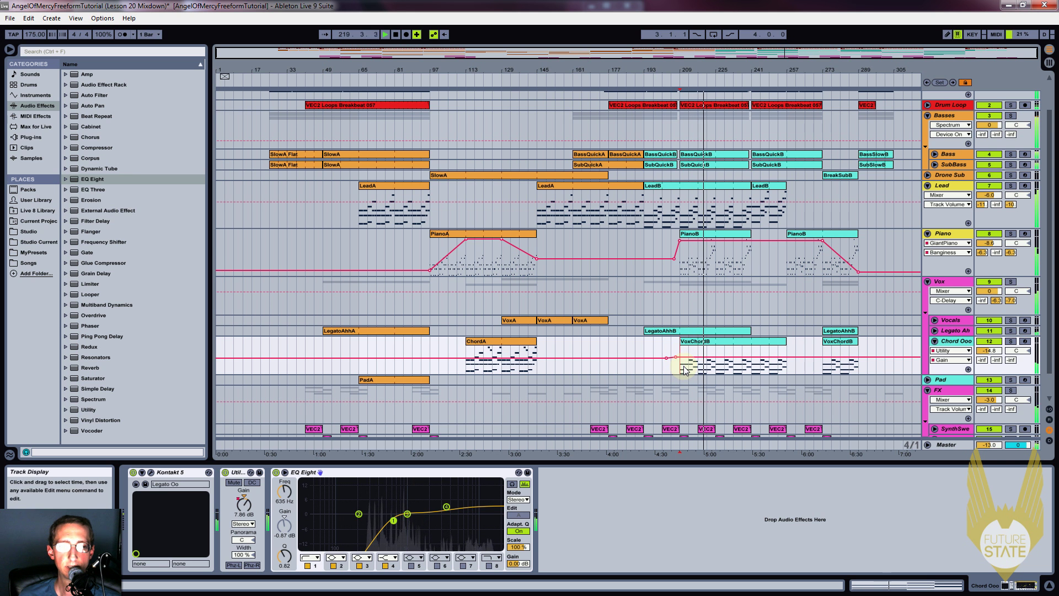
key(space)
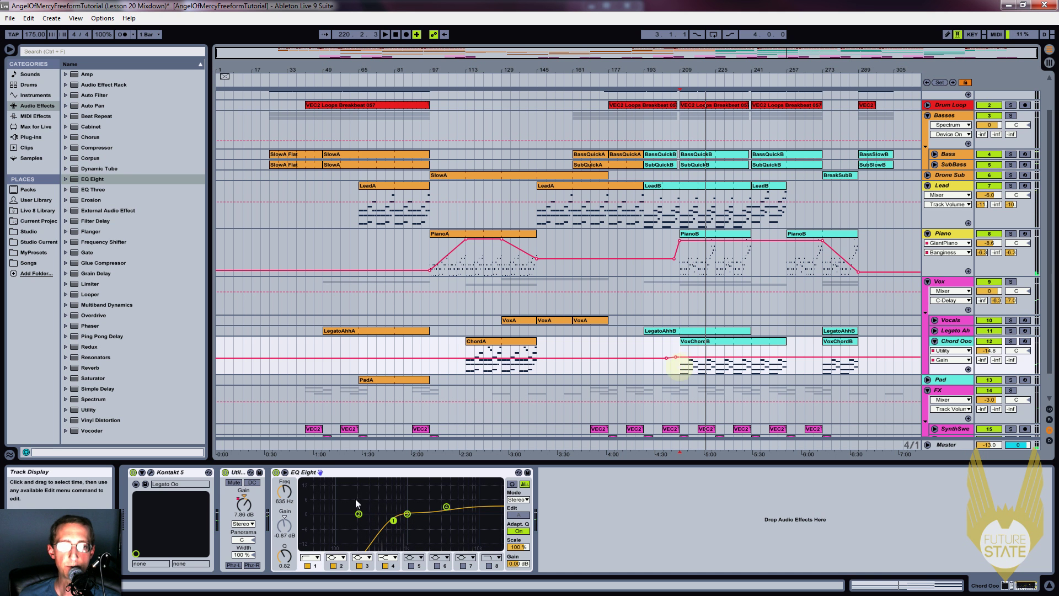
Step: Check the track notes in Notepad, return to Ableton Live, and play VoxA from bar 129 with the Vocals track unfolded
key(alt+Tab)
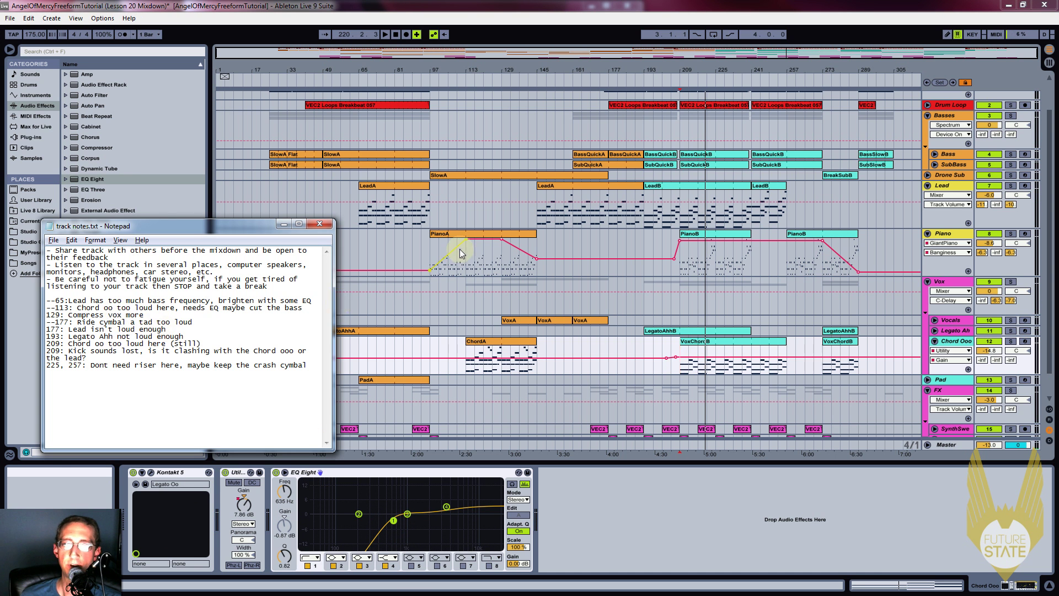
click(509, 319)
key(space)
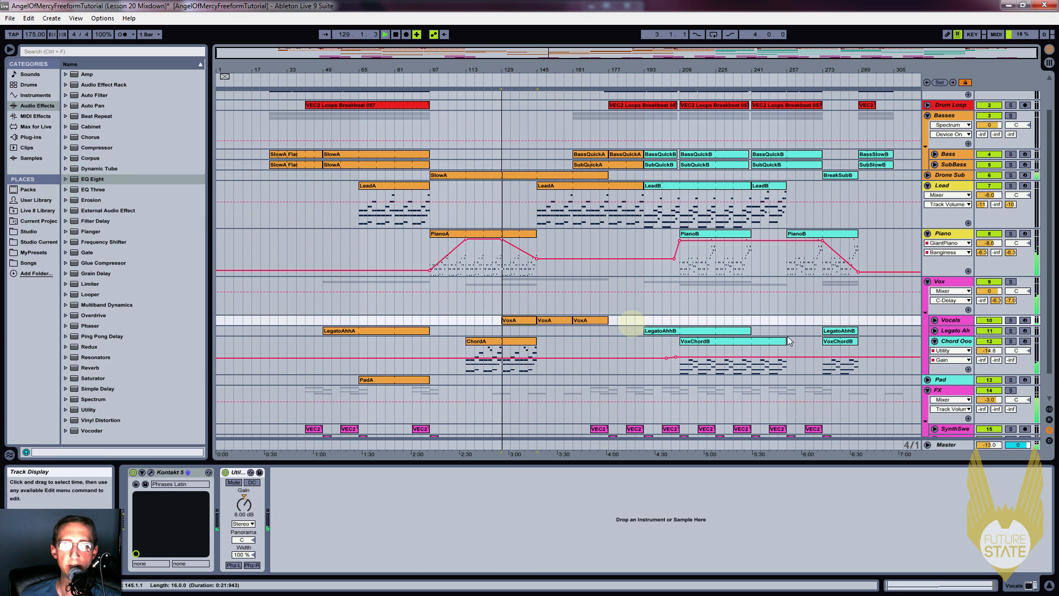
click(935, 320)
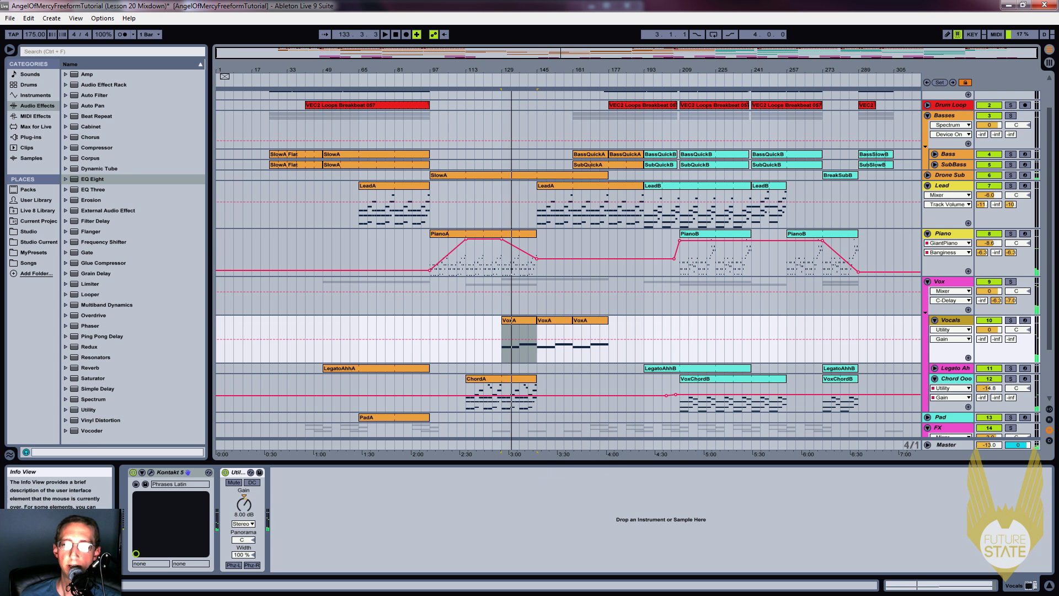
Step: Adjust the Phrases Latin instrument's volume in the Vocals track's Kontakt 5 window and close the window
click(151, 472)
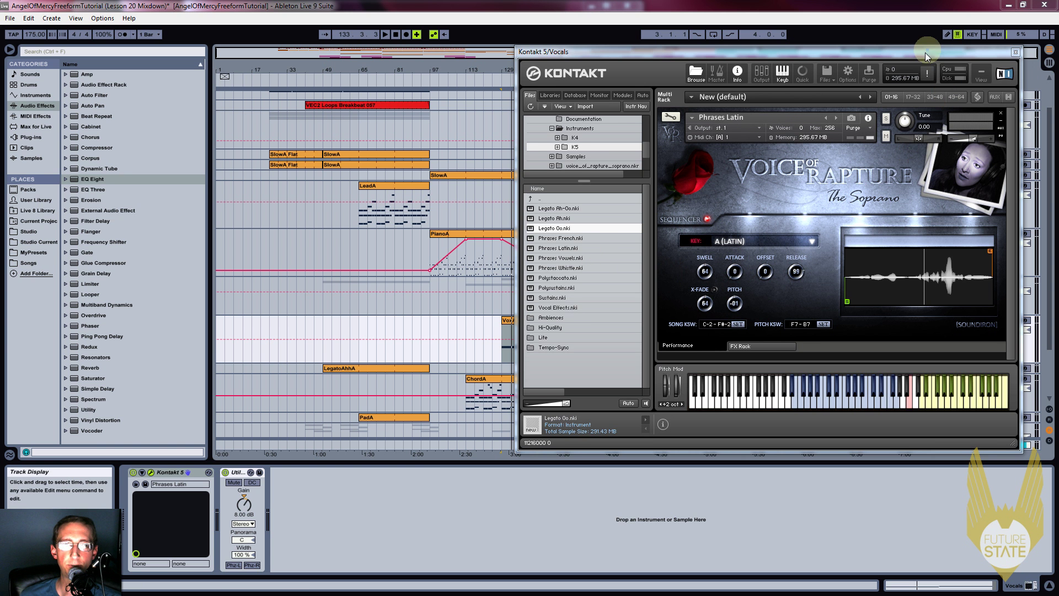
drag(925, 54, 427, 61)
mouse_move(481, 147)
drag(488, 148, 490, 148)
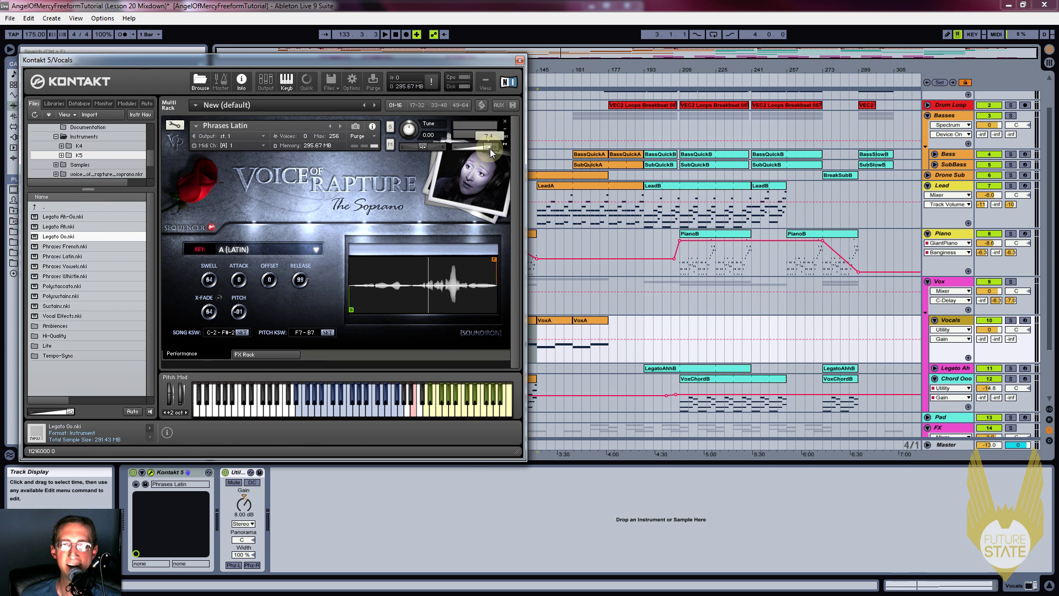
click(518, 61)
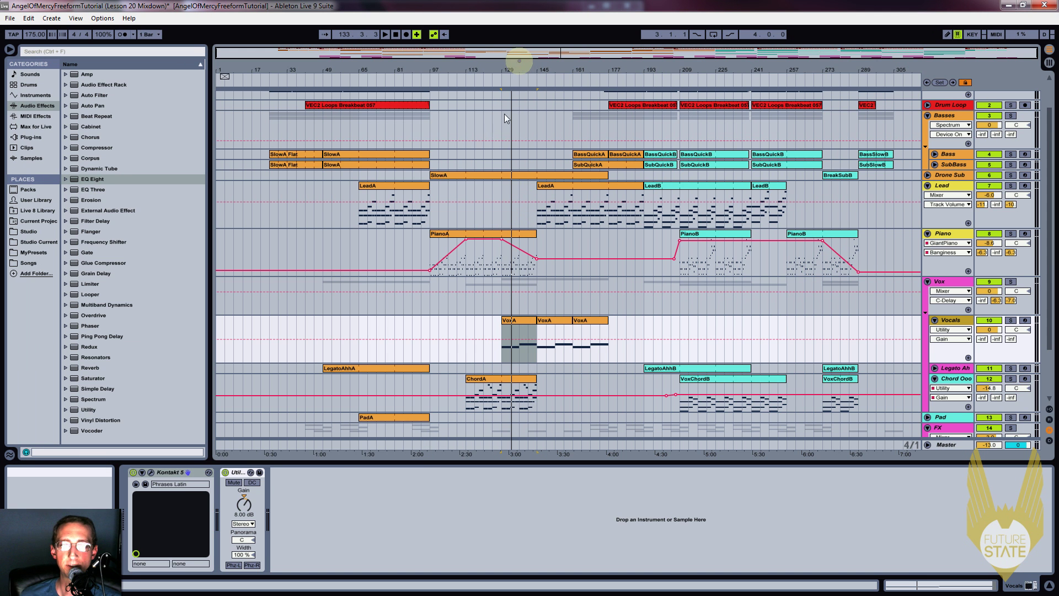
Step: Replace the Utility on the Vocals track with a Compressor
click(235, 473)
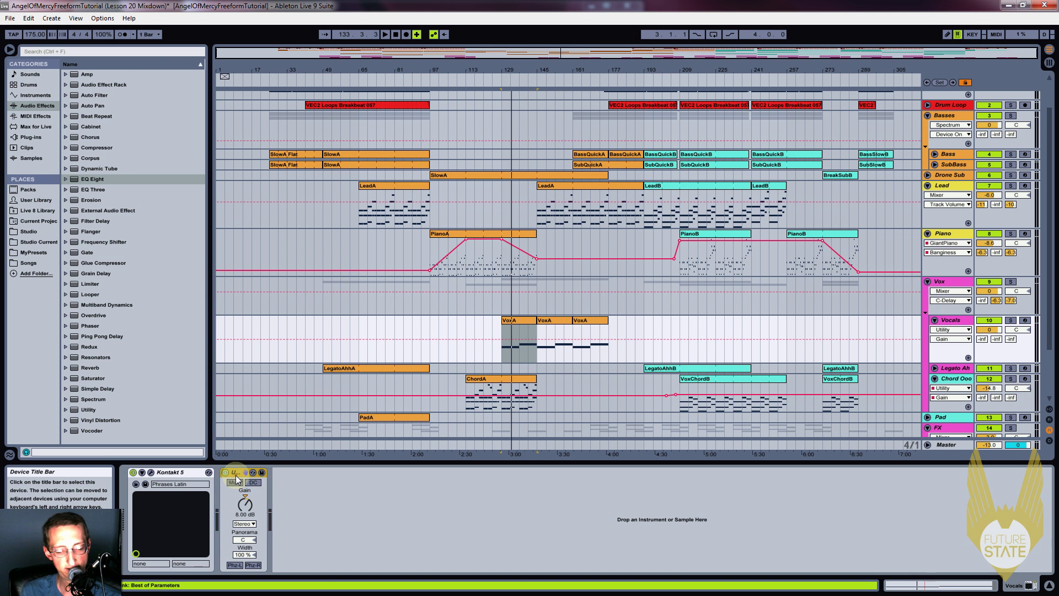
key(Delete)
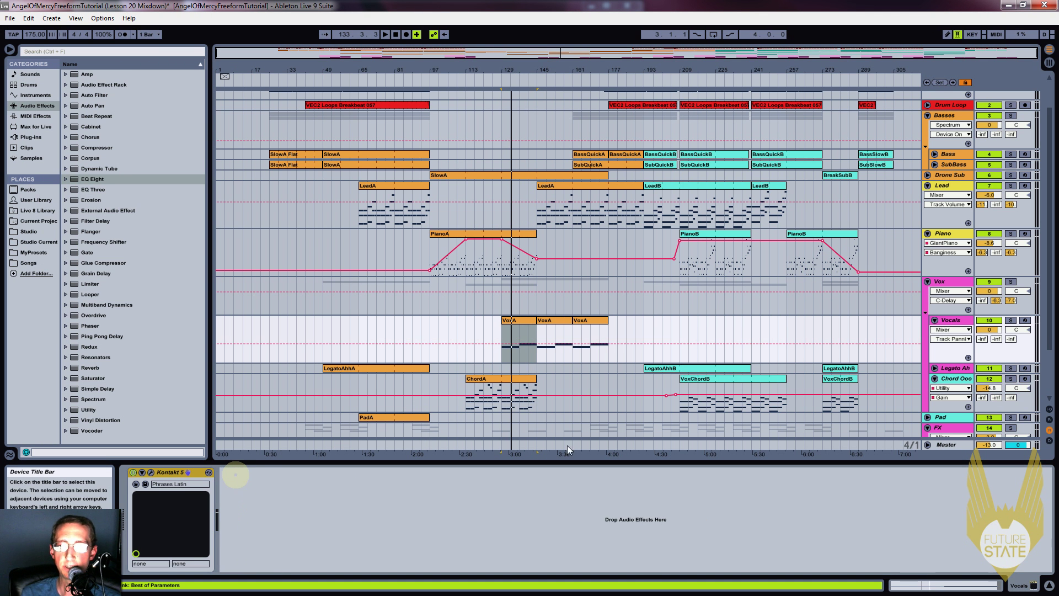
drag(104, 147, 314, 522)
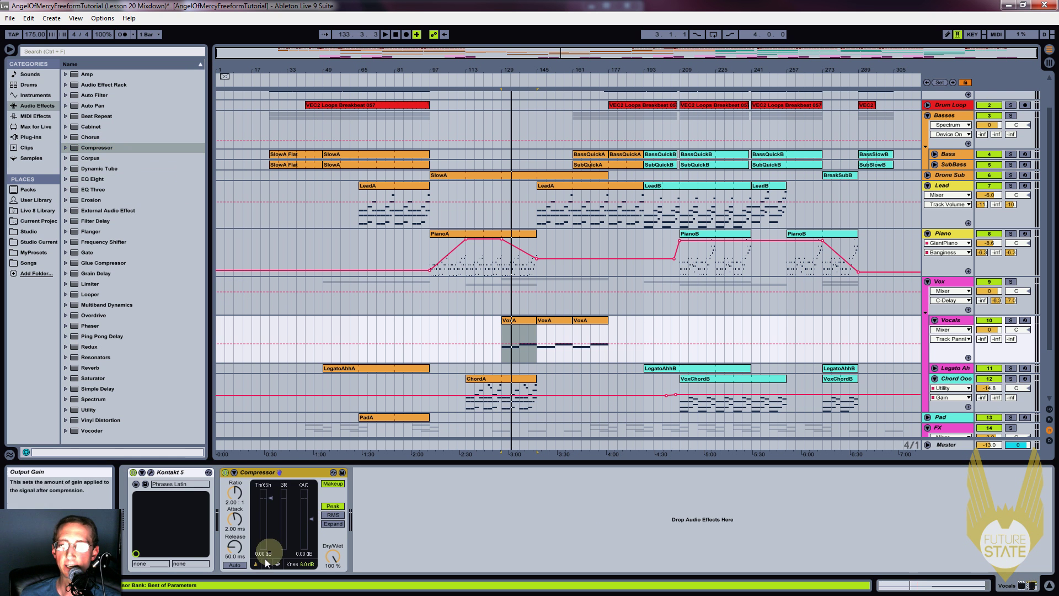
Step: Set the Vocals Compressor's threshold to -26.3 dB, ratio to 3.41:1 and output gain to 3.63 dB, with the track volume at -4.5 dB
drag(268, 496, 272, 534)
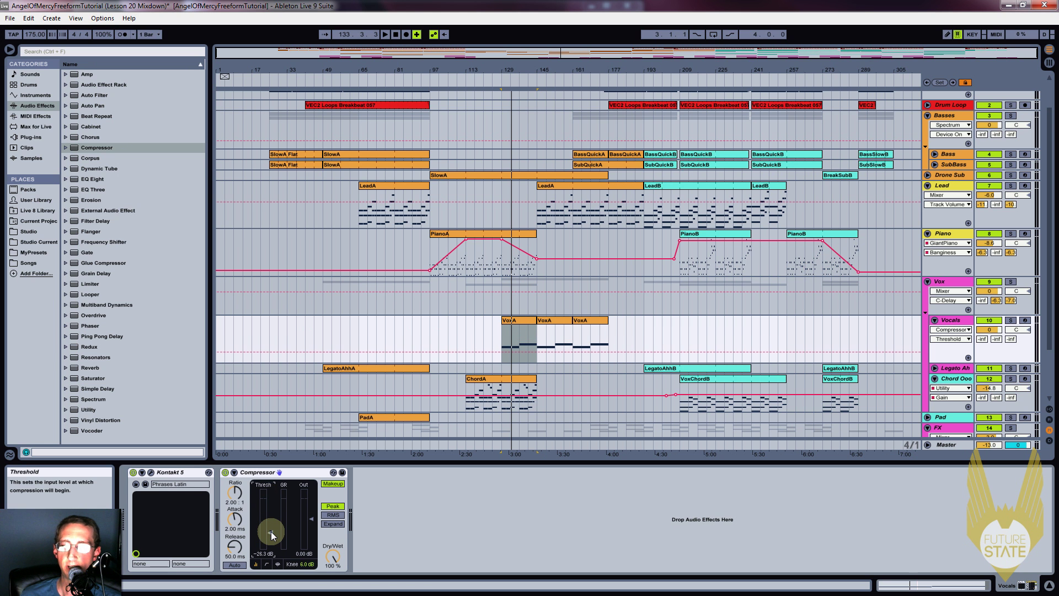
drag(236, 493, 236, 481)
click(311, 522)
drag(312, 519, 310, 513)
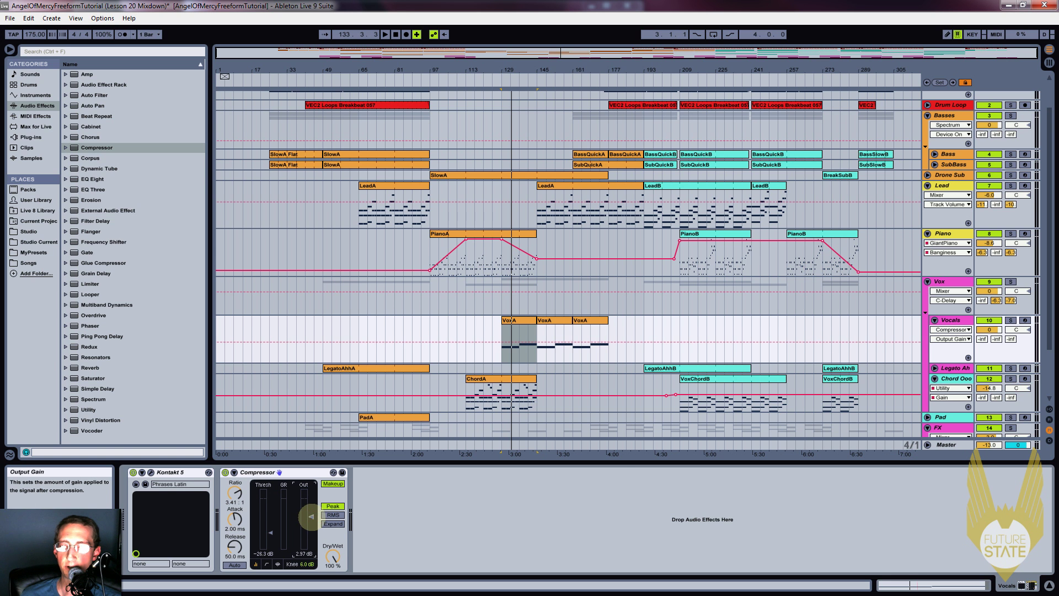
click(989, 330)
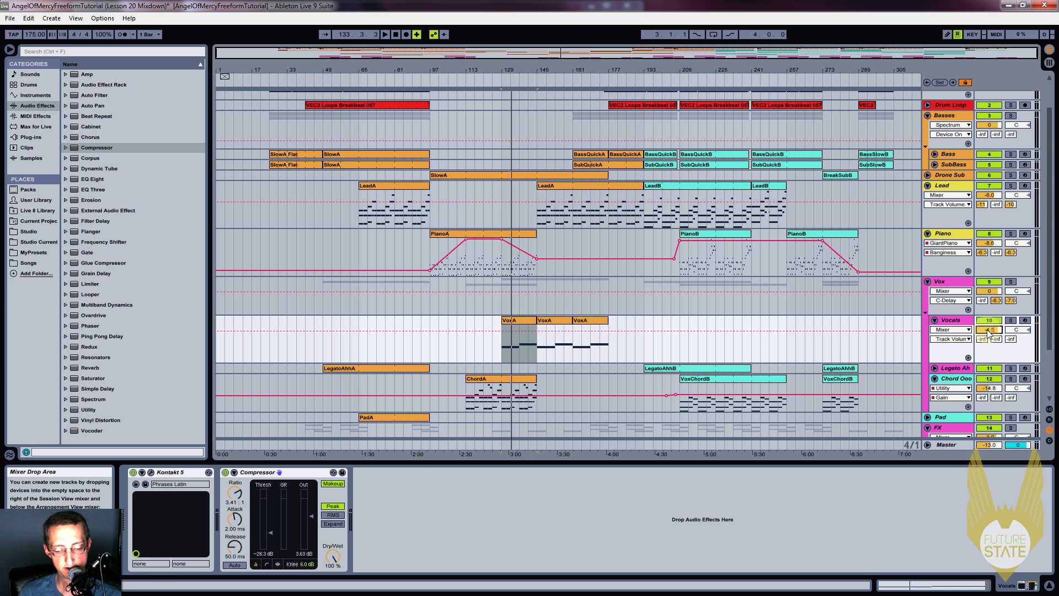
Step: Delete the Compressor from the Vox group track
click(943, 282)
click(215, 475)
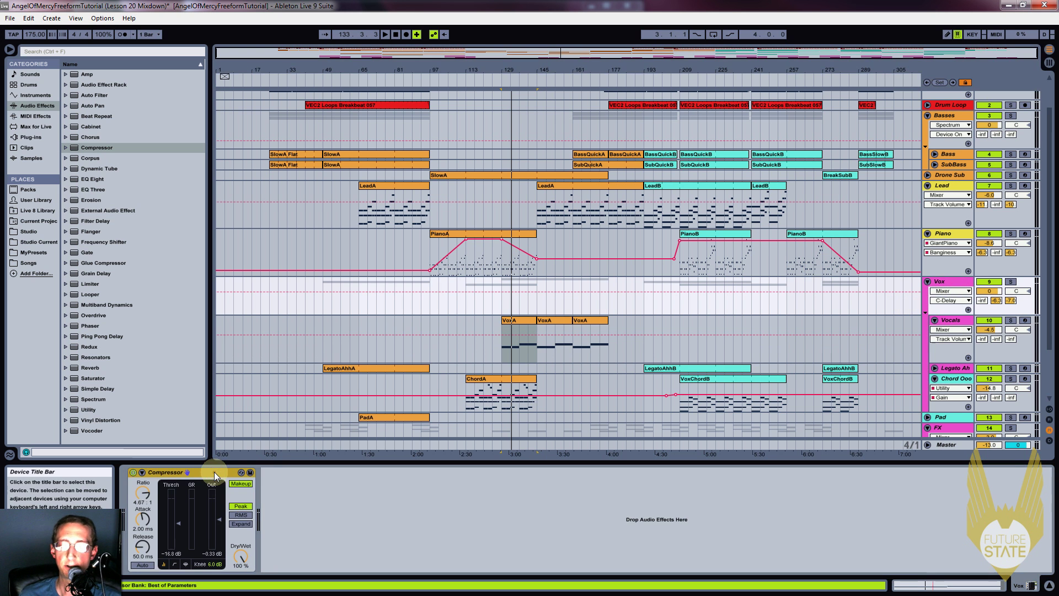
key(Delete)
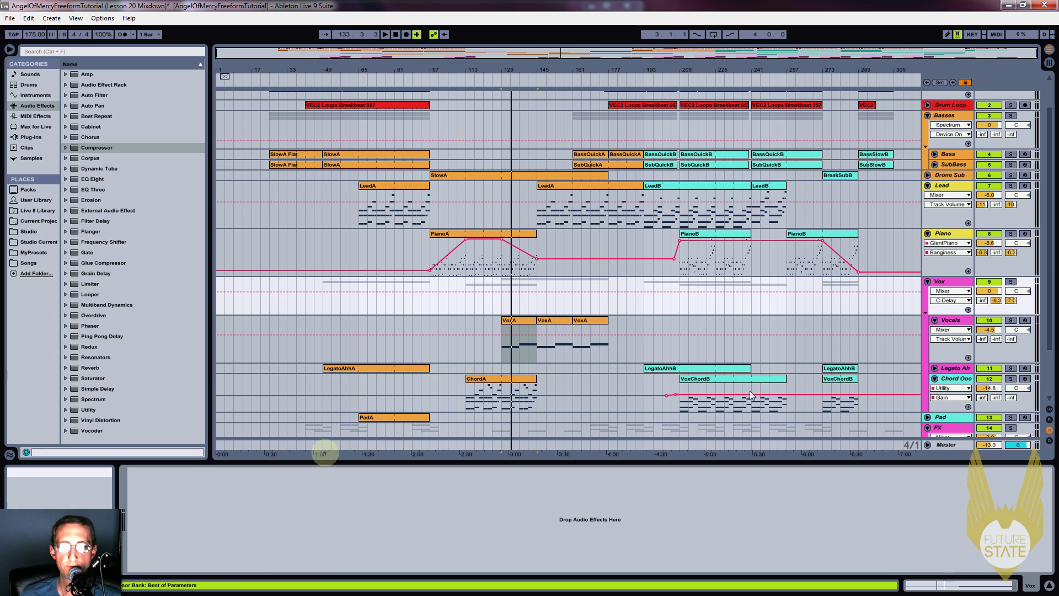
Step: Copy the Vocals track's Compressor to the end of the Chord Ooo device chain
click(949, 323)
click(289, 474)
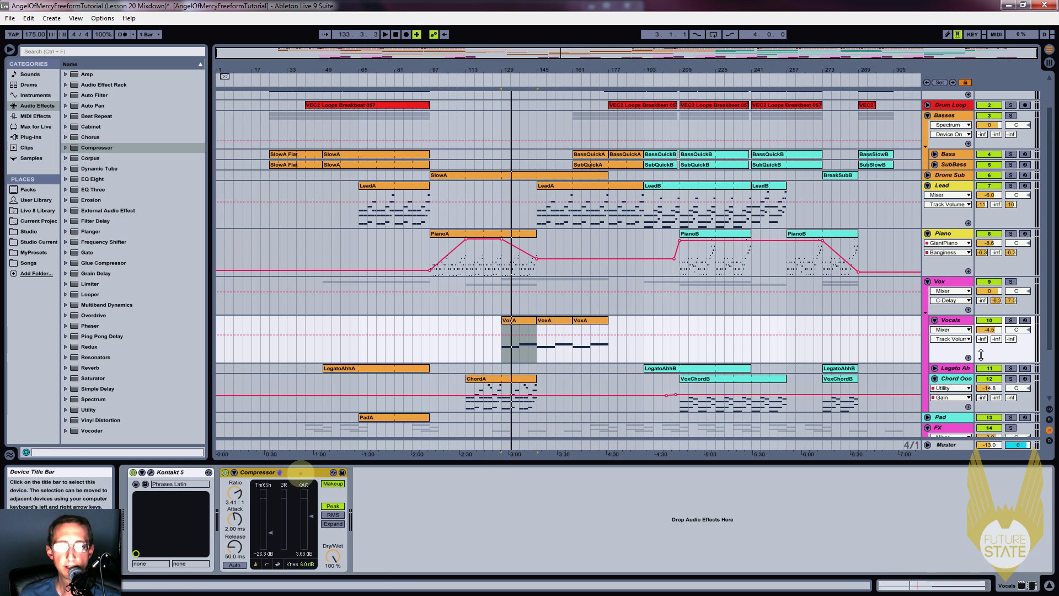
click(953, 378)
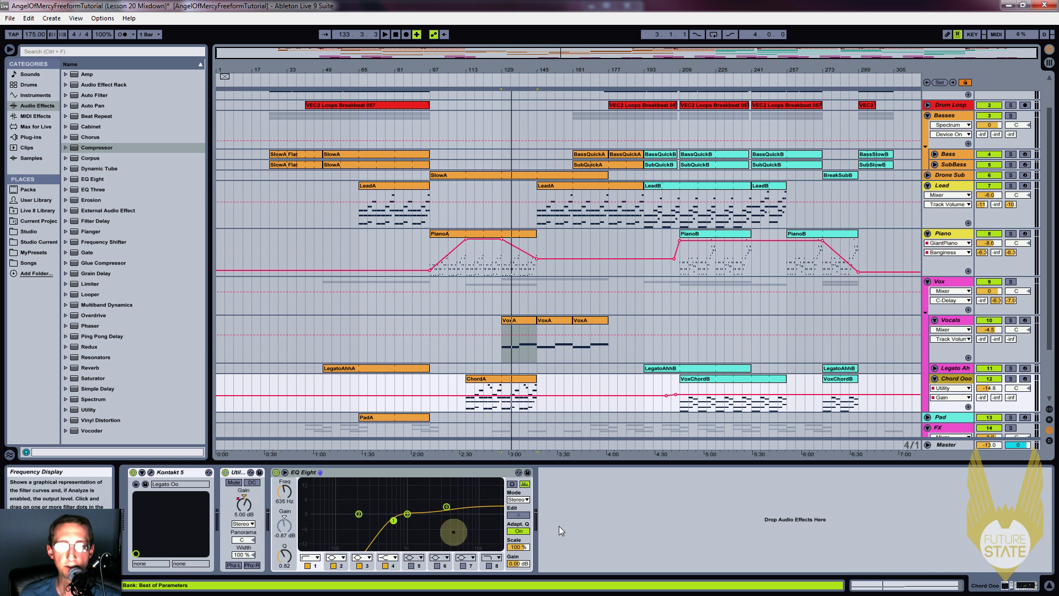
click(589, 513)
key(ctrl+v)
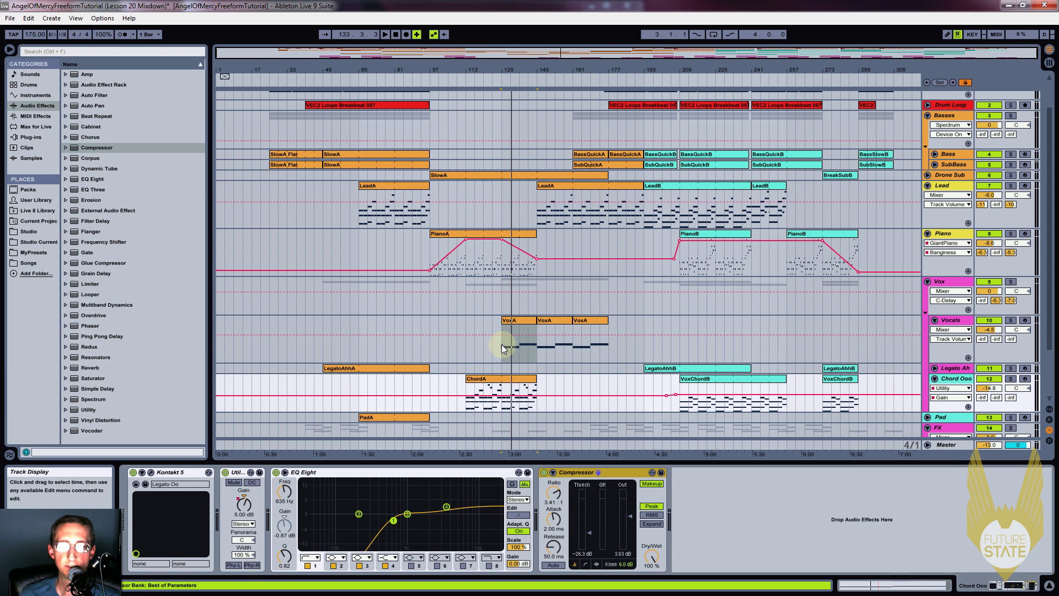
Step: While playing from bar 129, set the Chord Ooo Compressor's output gain to 0.33 dB and threshold to -15.7 dB
click(502, 346)
key(space)
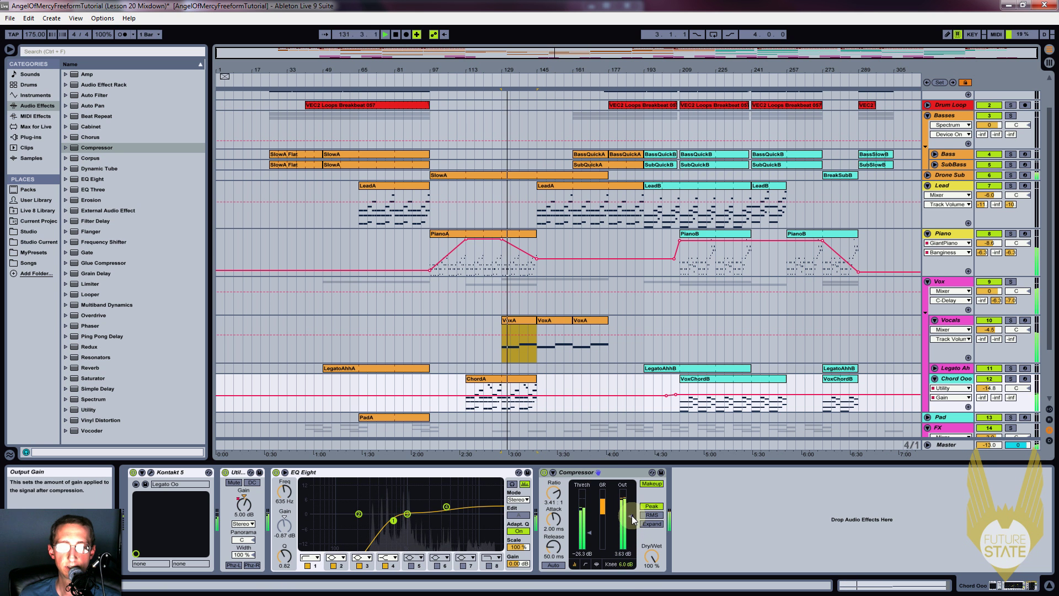
drag(631, 516, 629, 516)
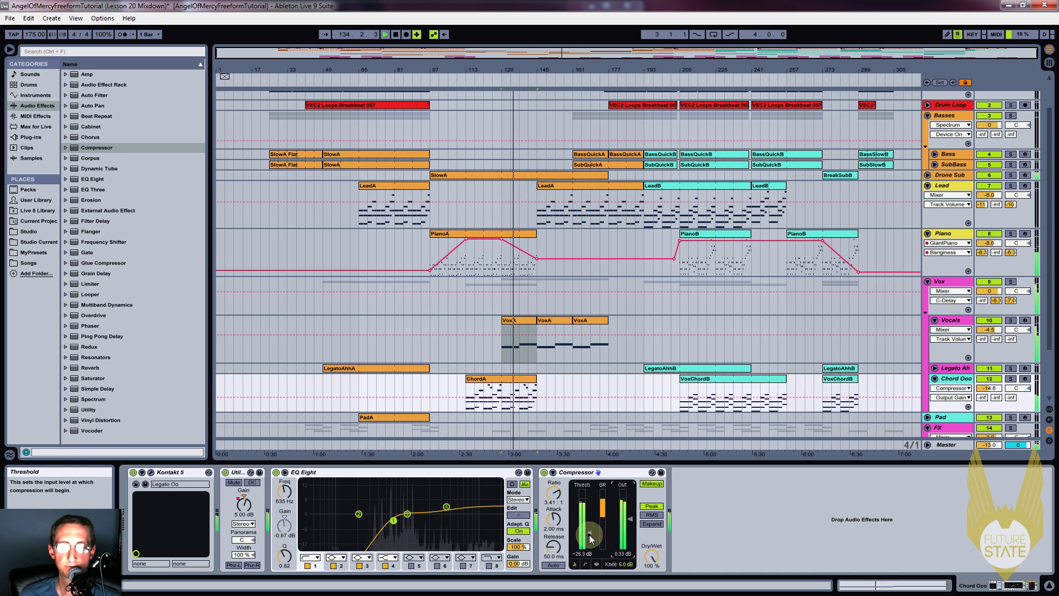
drag(589, 533, 587, 526)
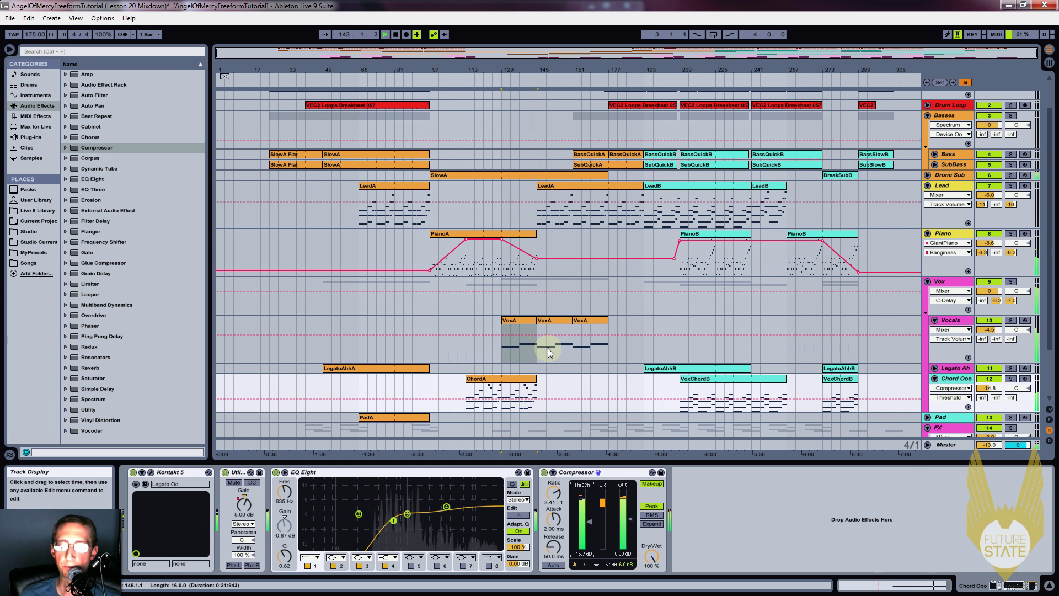
Step: Play the VoxChordB section from bar 209 and unfold the Legato Ahh track to inspect its settings
click(682, 396)
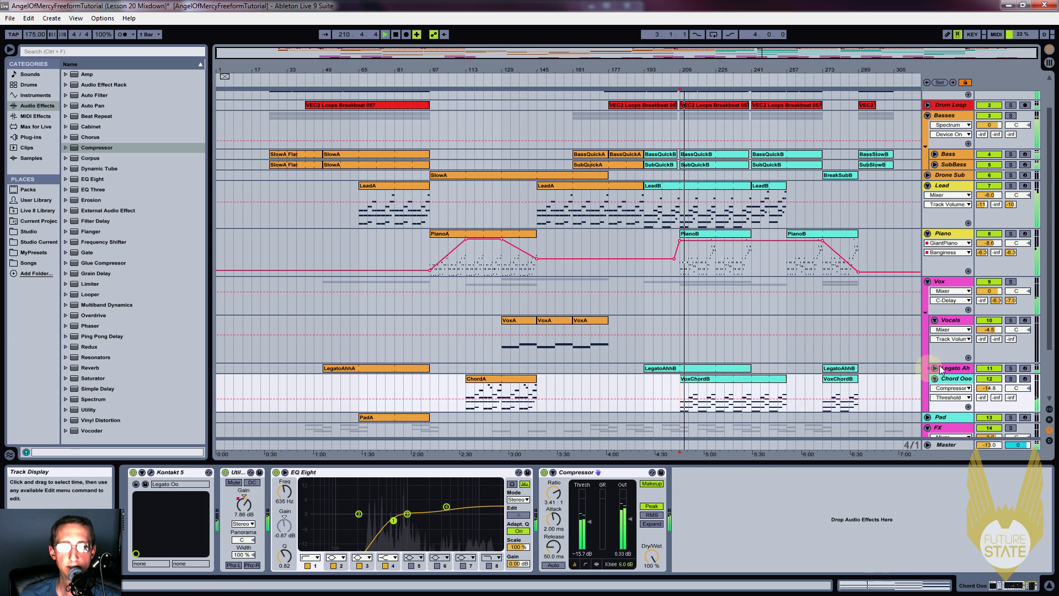
click(952, 283)
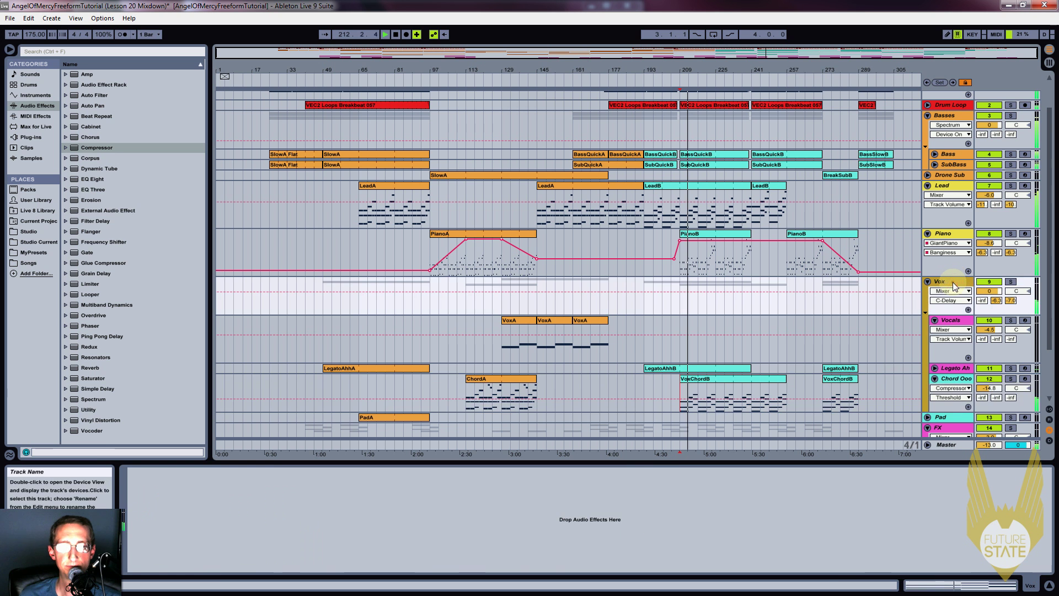
click(954, 368)
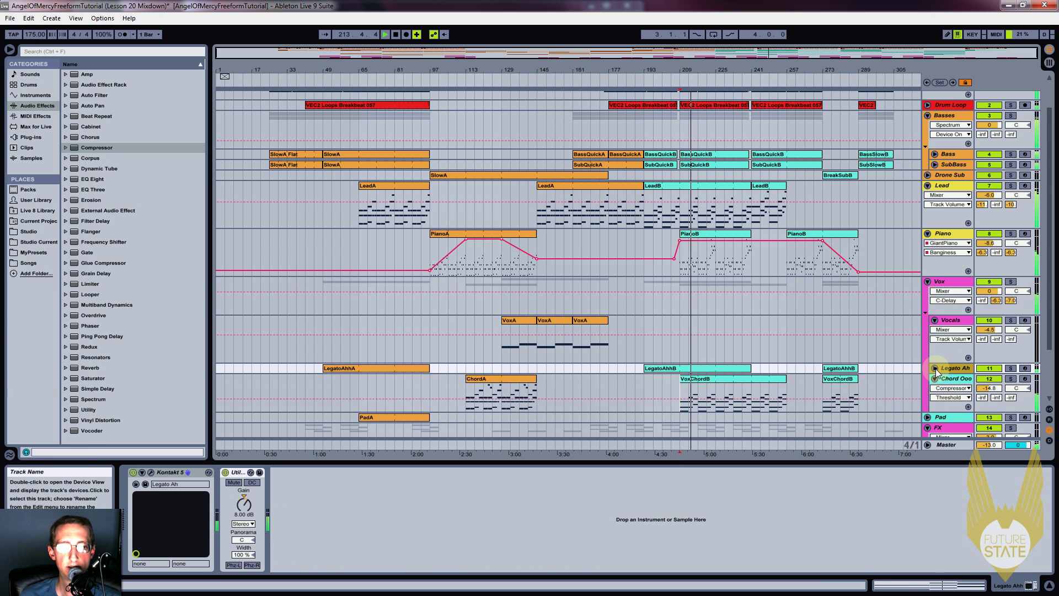
click(936, 368)
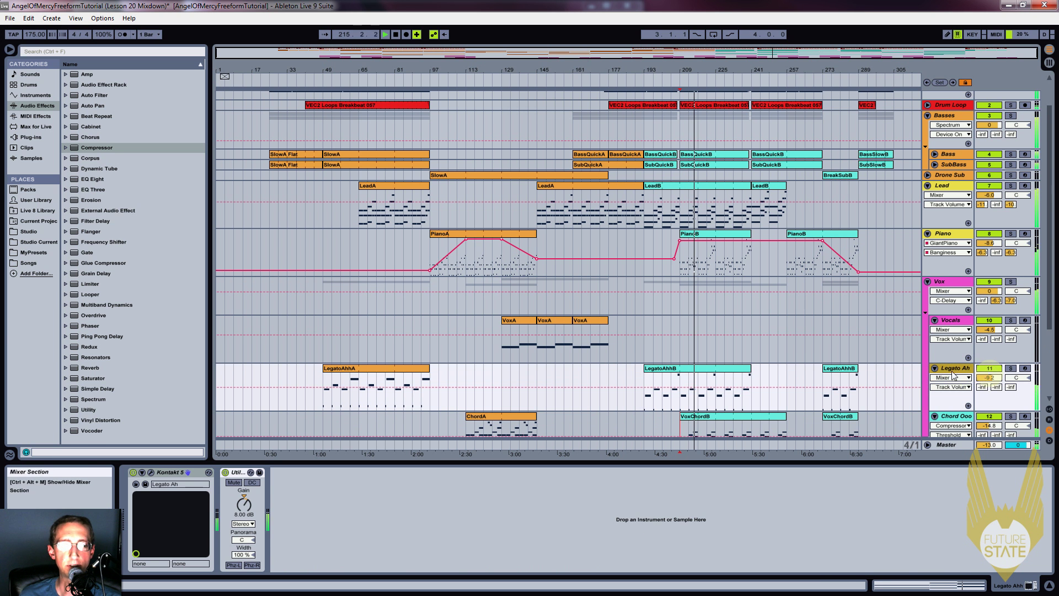
click(720, 374)
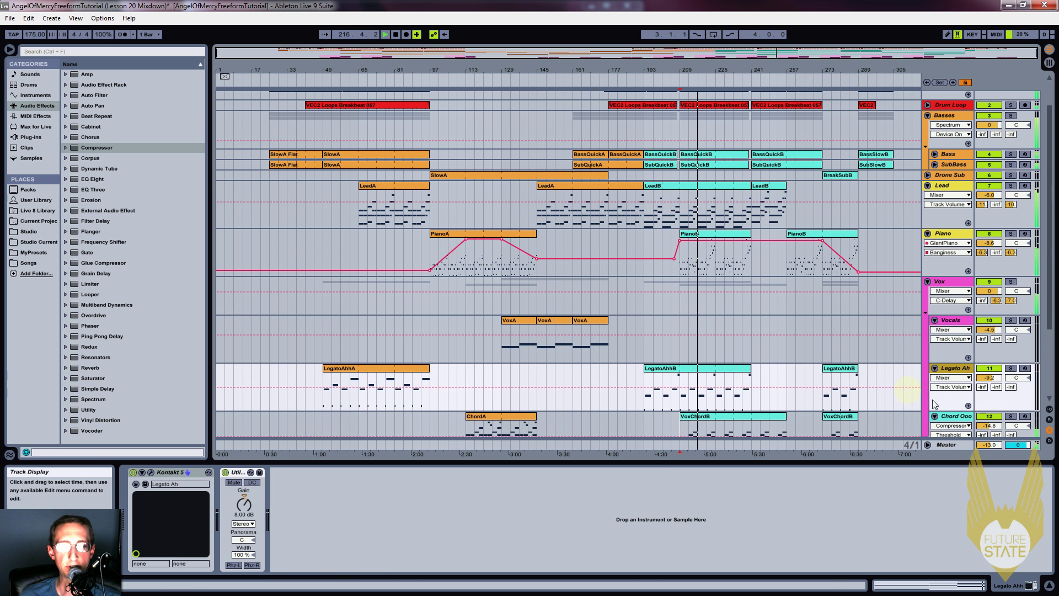
Step: Copy the Chord Ooo Compressor to the Legato Ahh track and raise its output gain to 4.29 dB during playback
click(954, 417)
click(590, 473)
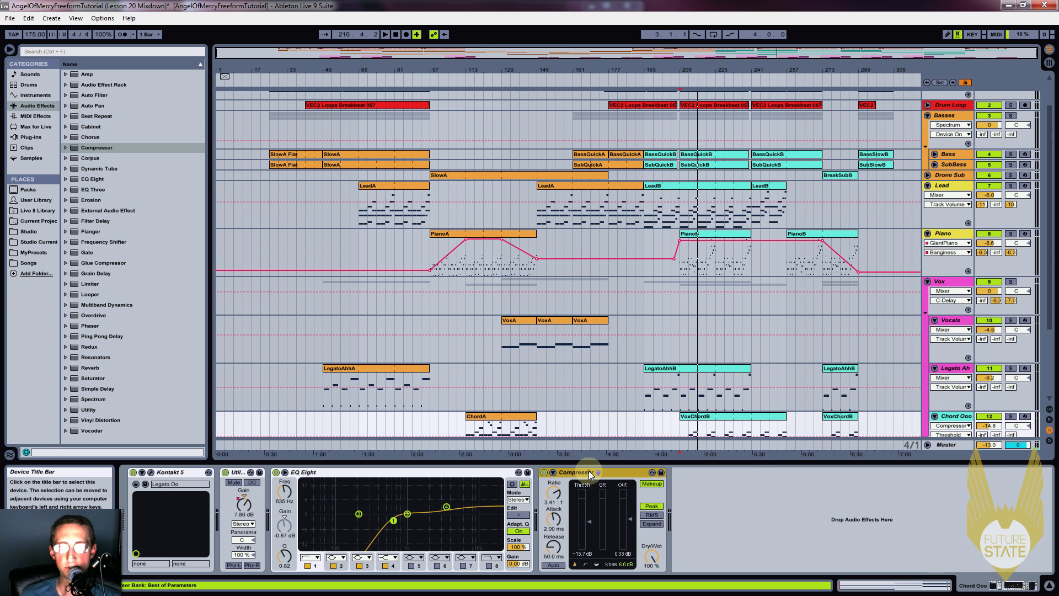
click(953, 369)
click(611, 528)
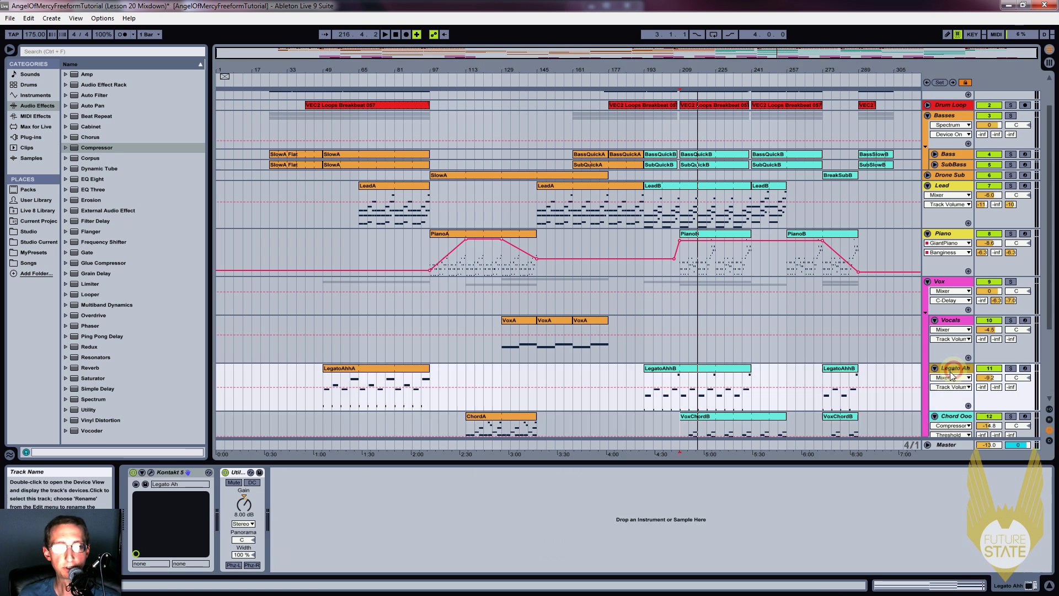
key(ctrl+v)
key(space)
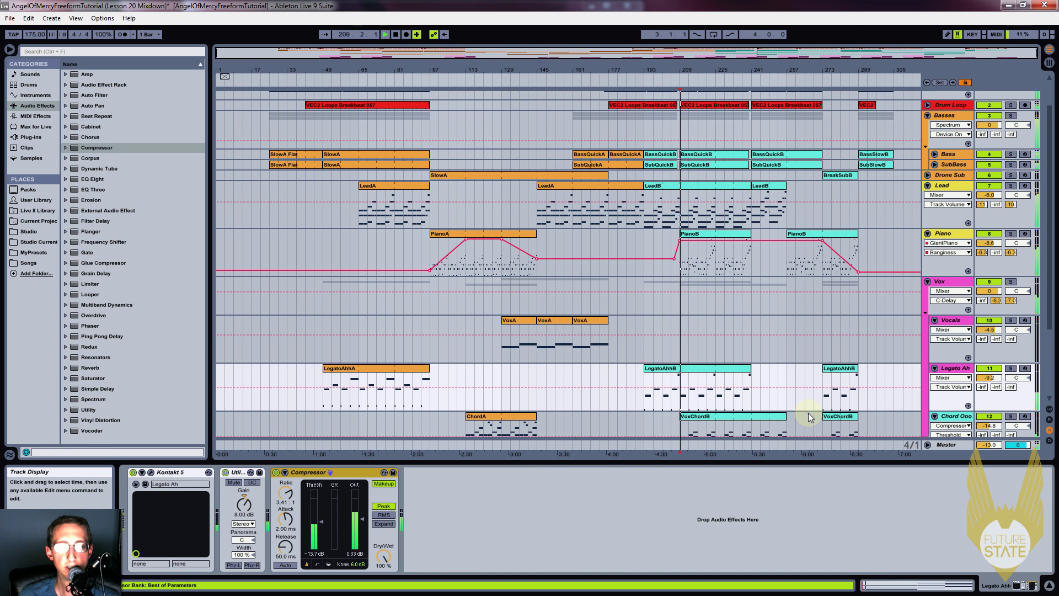
drag(363, 517, 359, 515)
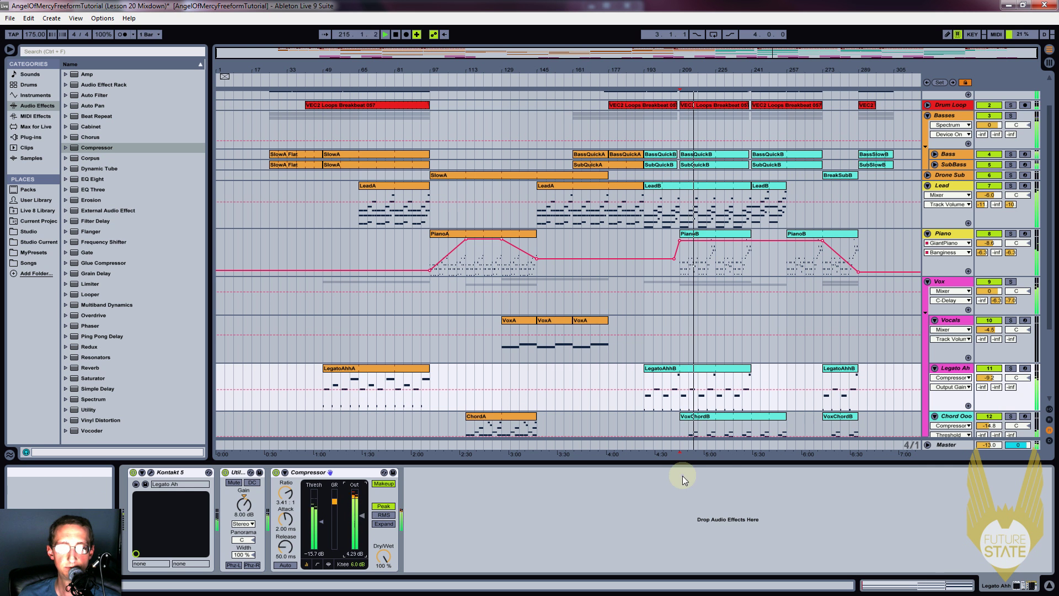
Step: Stop playback and, in the Notepad track notes, prefix the 129, Lead 177, 193 and Chord oo 209 lines with "--"
key(space)
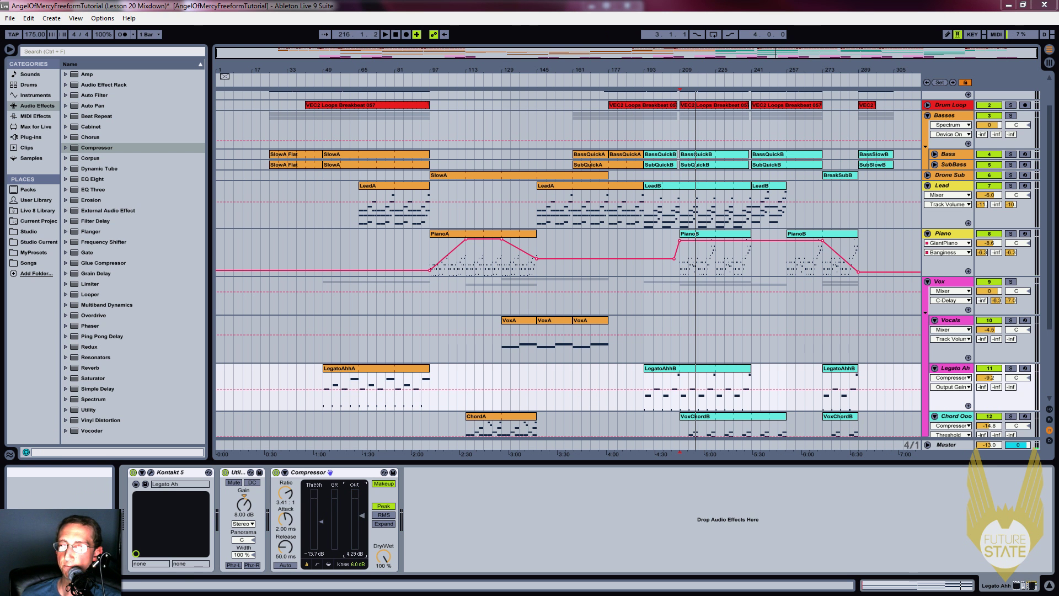
key(alt+Tab)
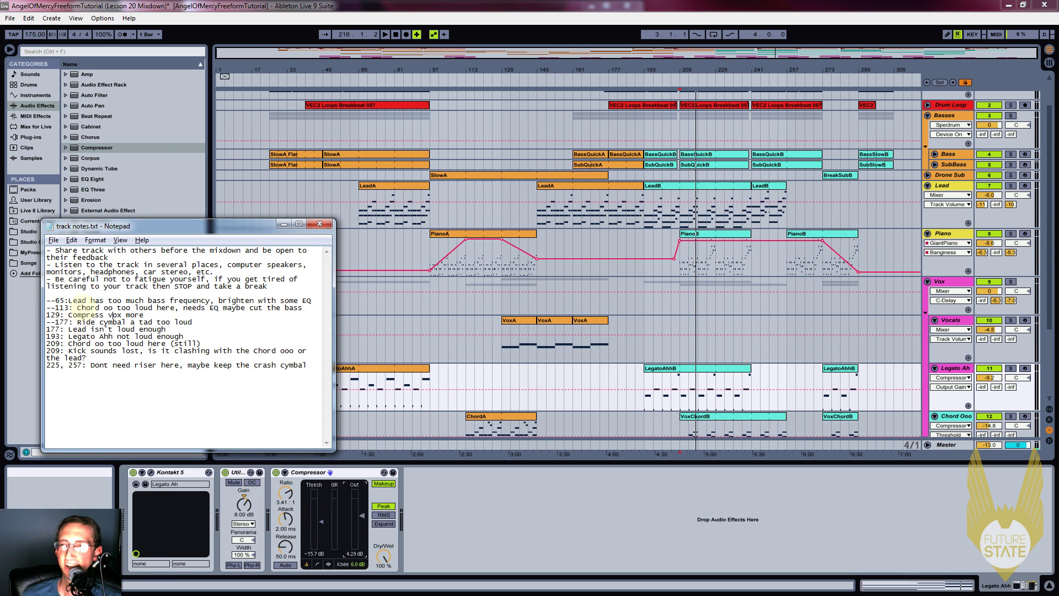
click(47, 314)
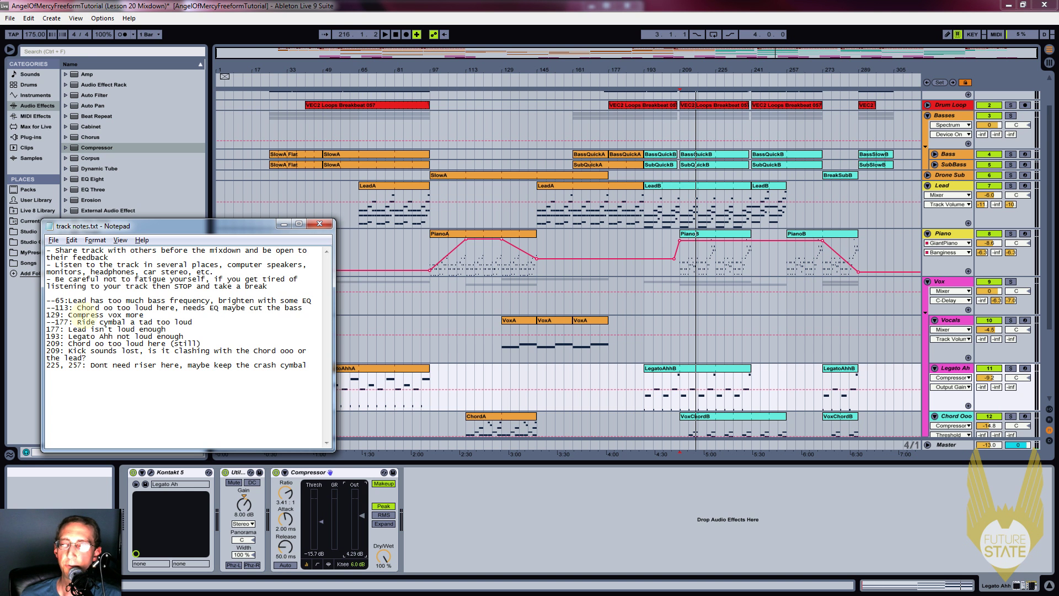
text(--)
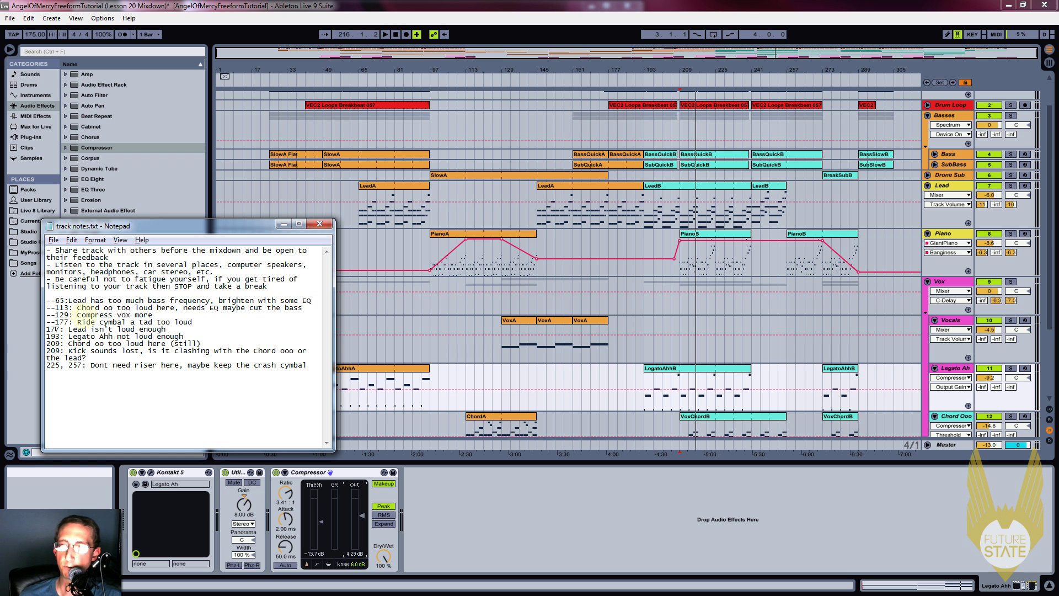
text(--)
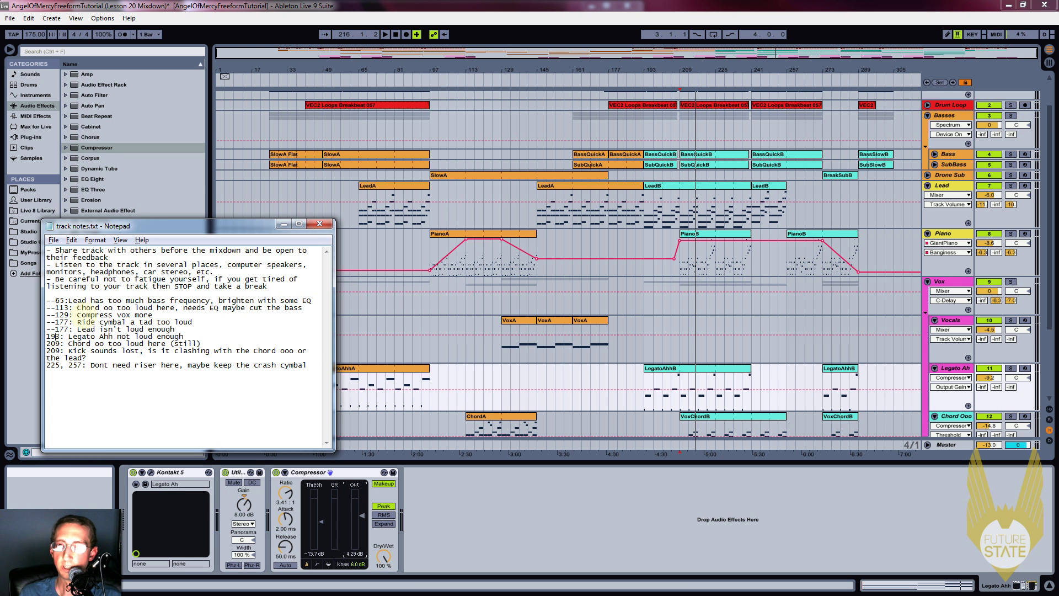
text(-)
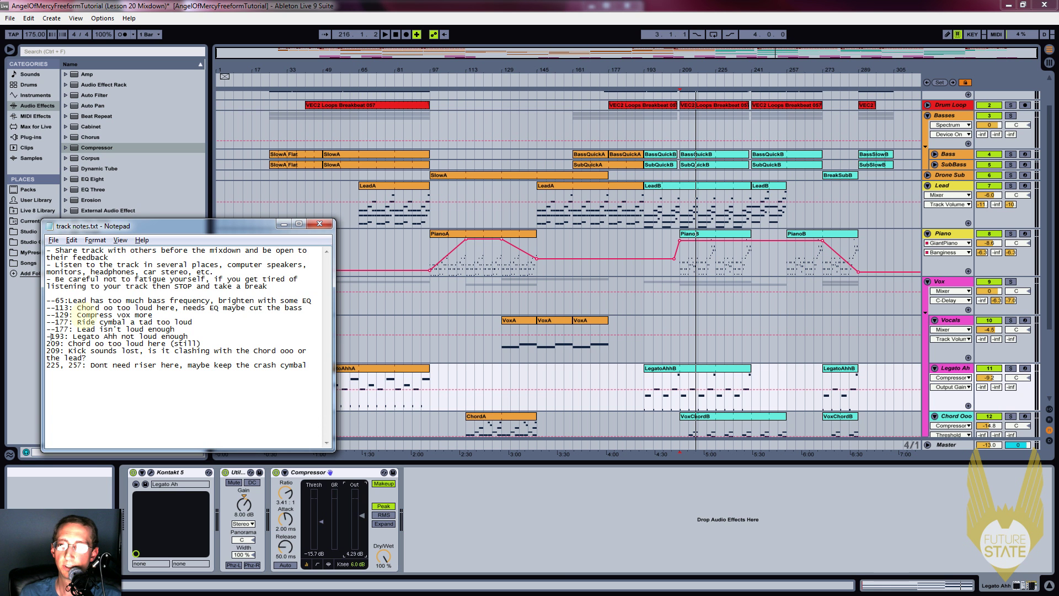
text(-)
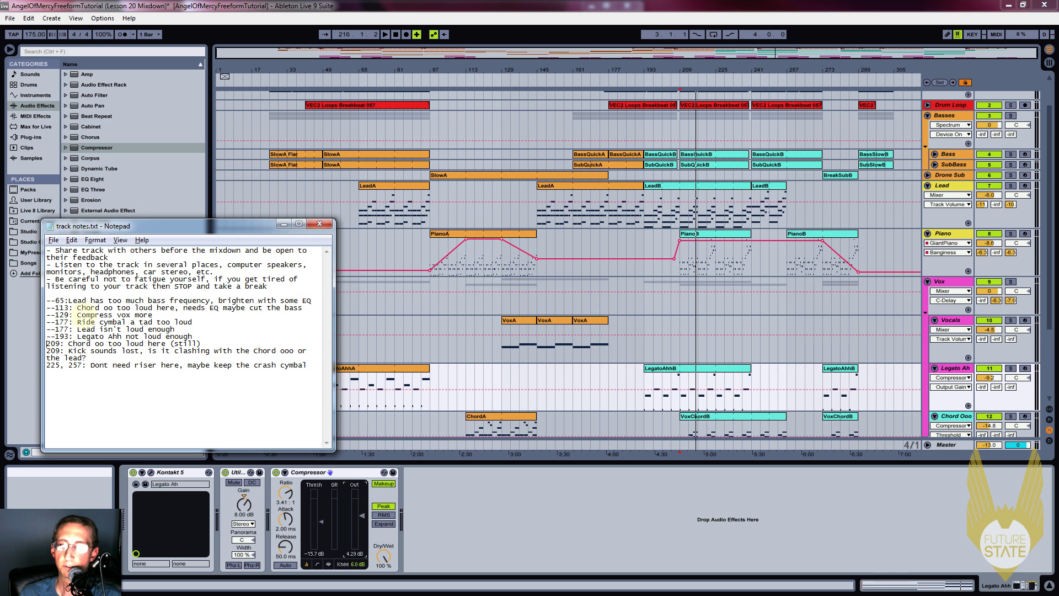
text(--)
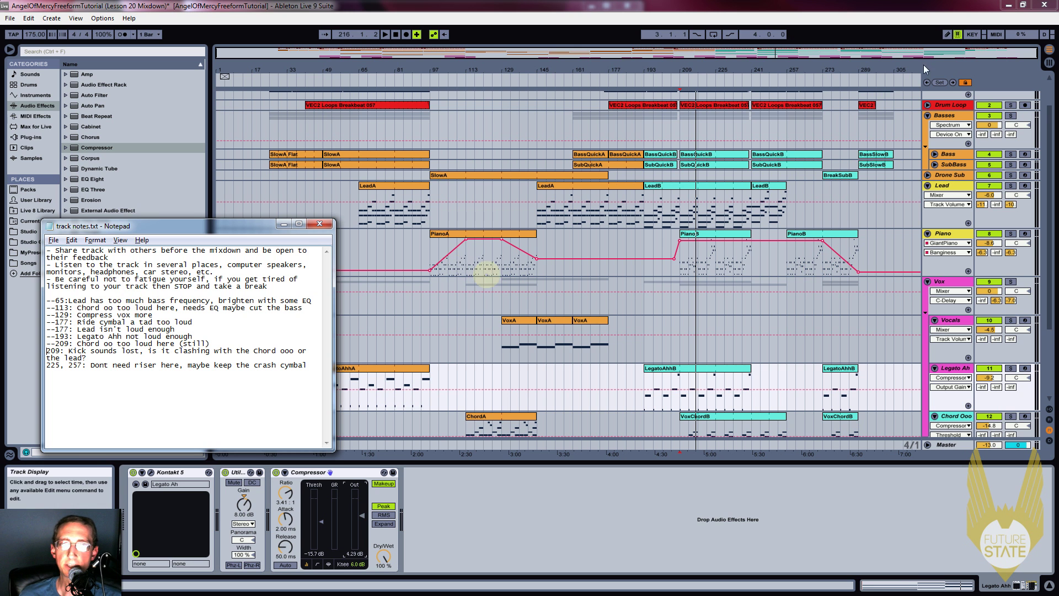
Step: Play from about bar 205, check the kick note, and add a second Compressor at the end of the Chord Ooo device chain
click(670, 80)
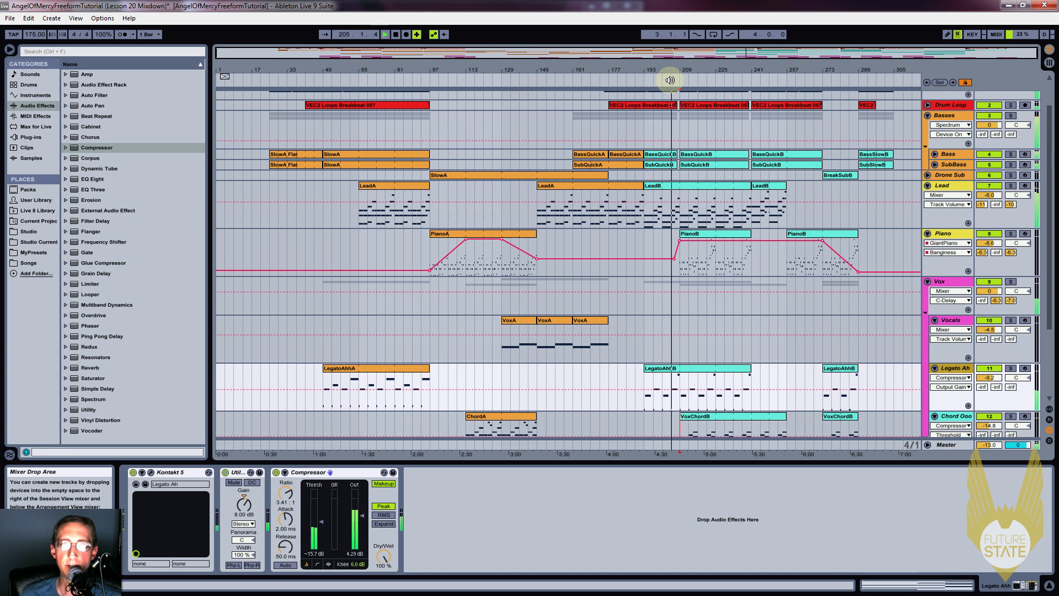
key(alt+Tab)
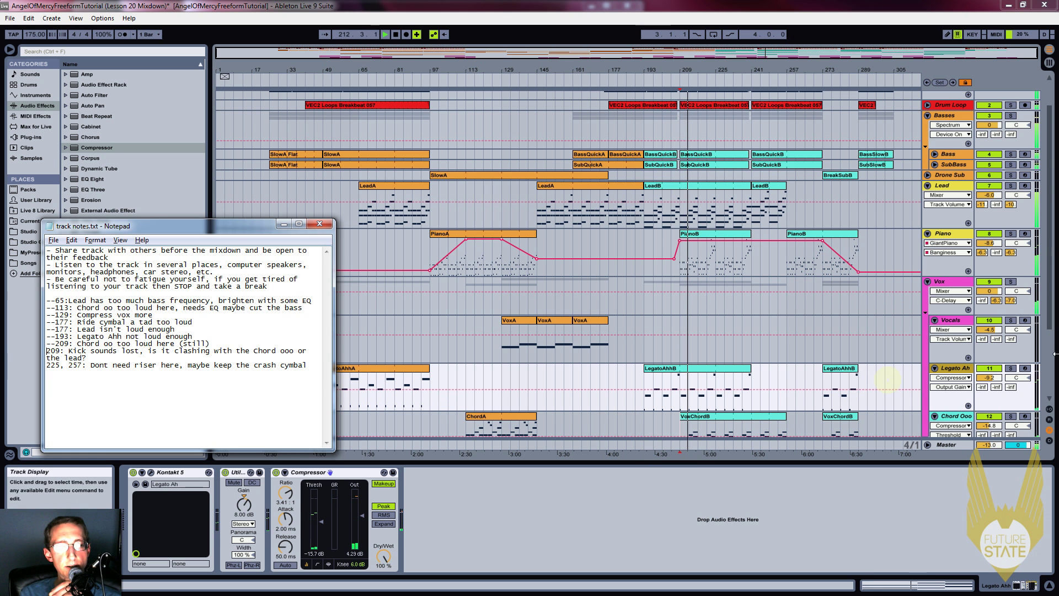
click(938, 353)
scroll(950, 362, down, 3)
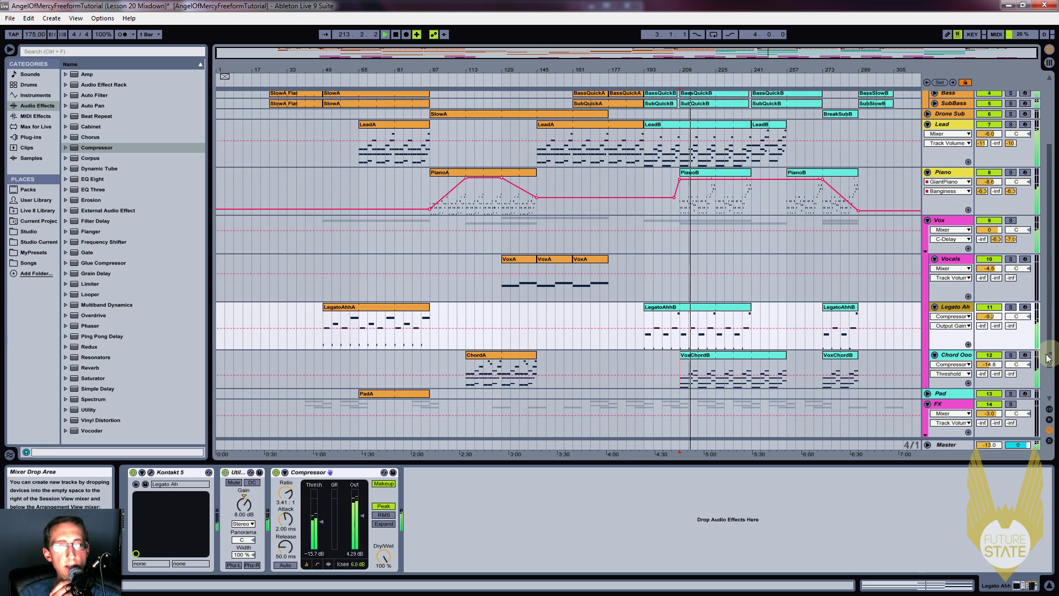
click(951, 357)
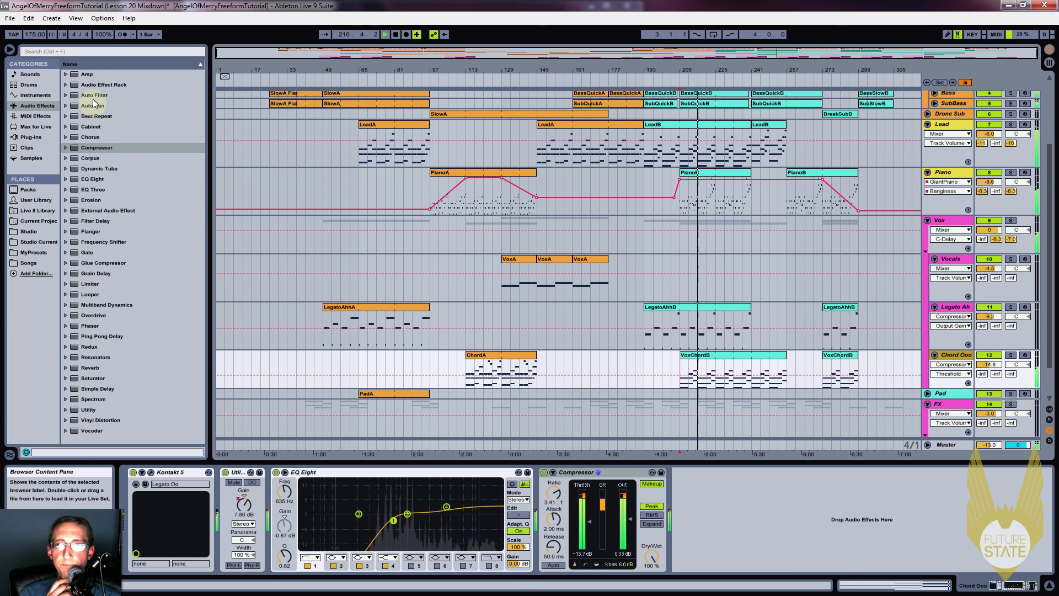
drag(88, 147, 711, 512)
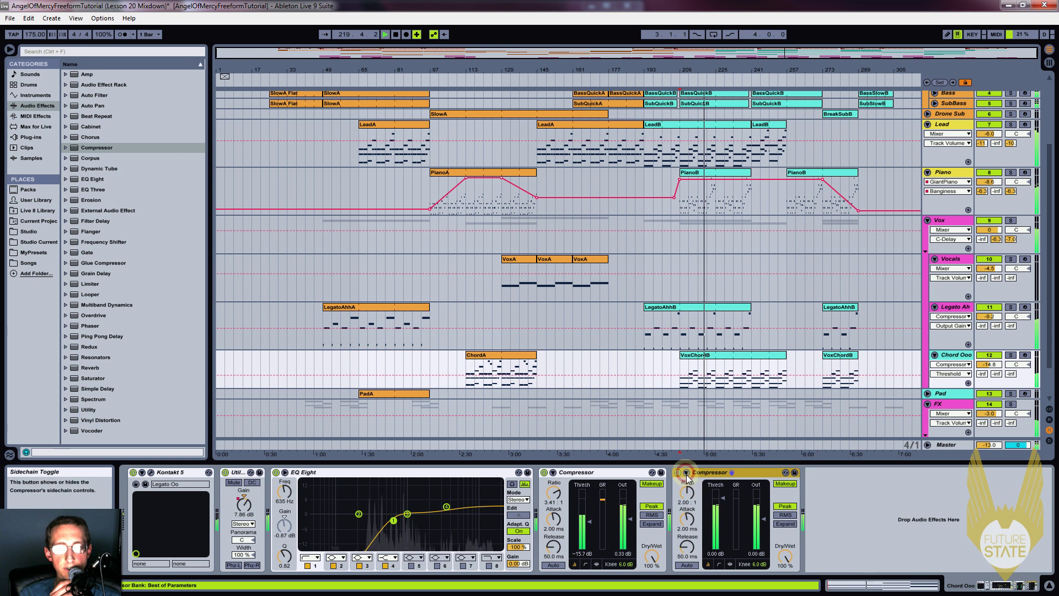
Step: Sidechain the new Chord Ooo Compressor to the Drums track, using the Drum Rack's KickDrum Post FX signal as source
click(687, 473)
click(694, 499)
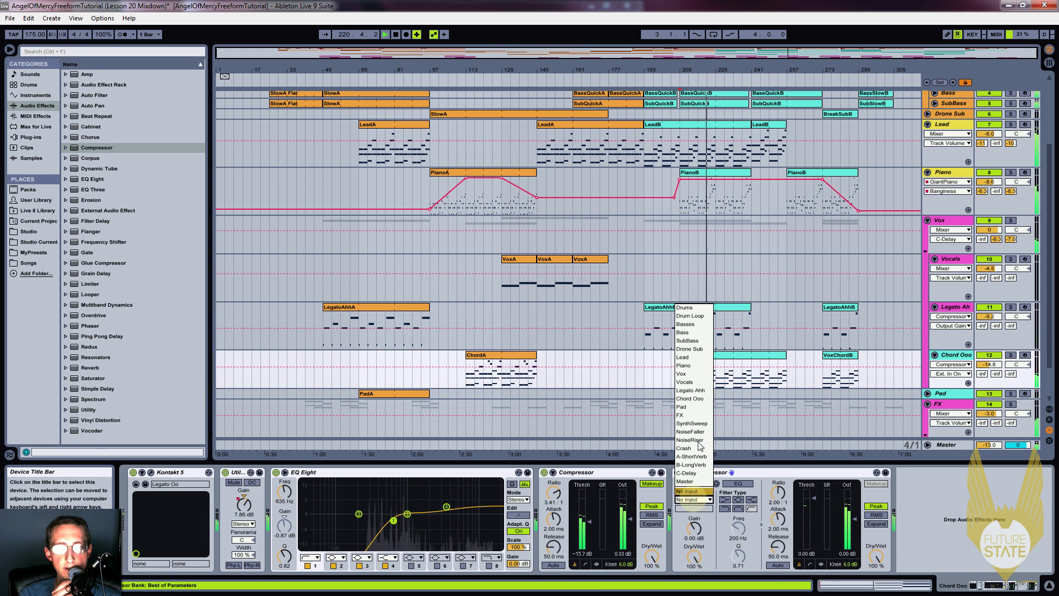
click(689, 317)
click(693, 508)
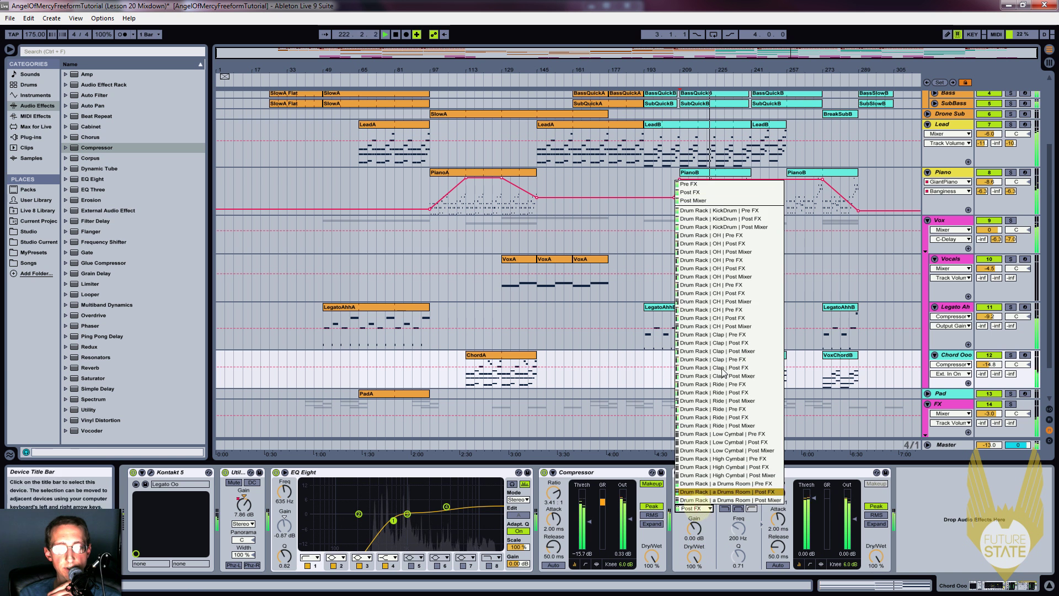
click(734, 219)
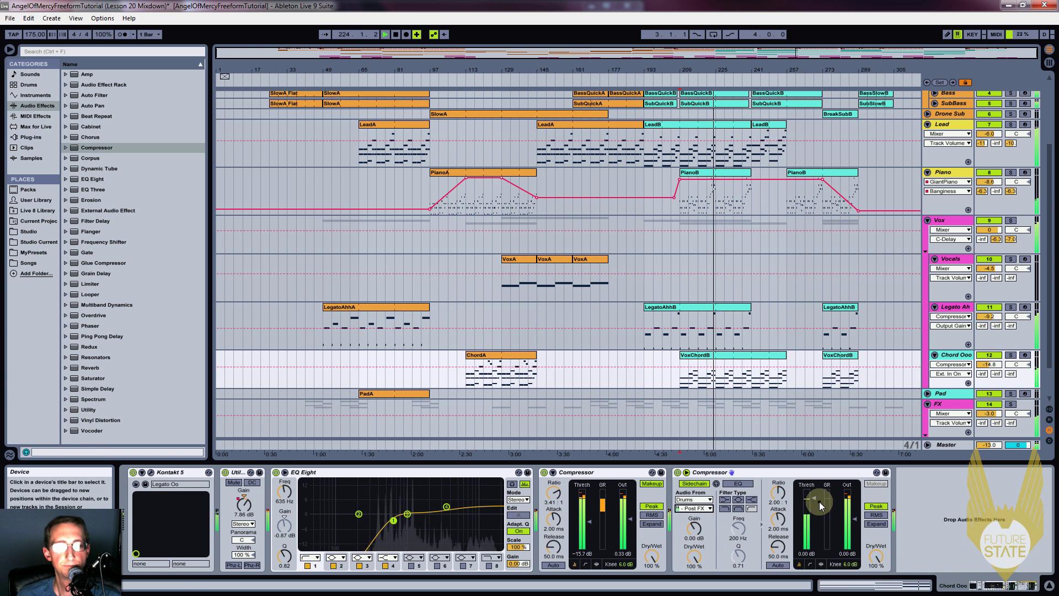
Step: Set the sidechain Compressor to -17.9 dB threshold, 2.93 ratio and 30.7 ms release, soloing Chord Ooo to listen, and save the set
drag(815, 500, 779, 492)
click(1011, 355)
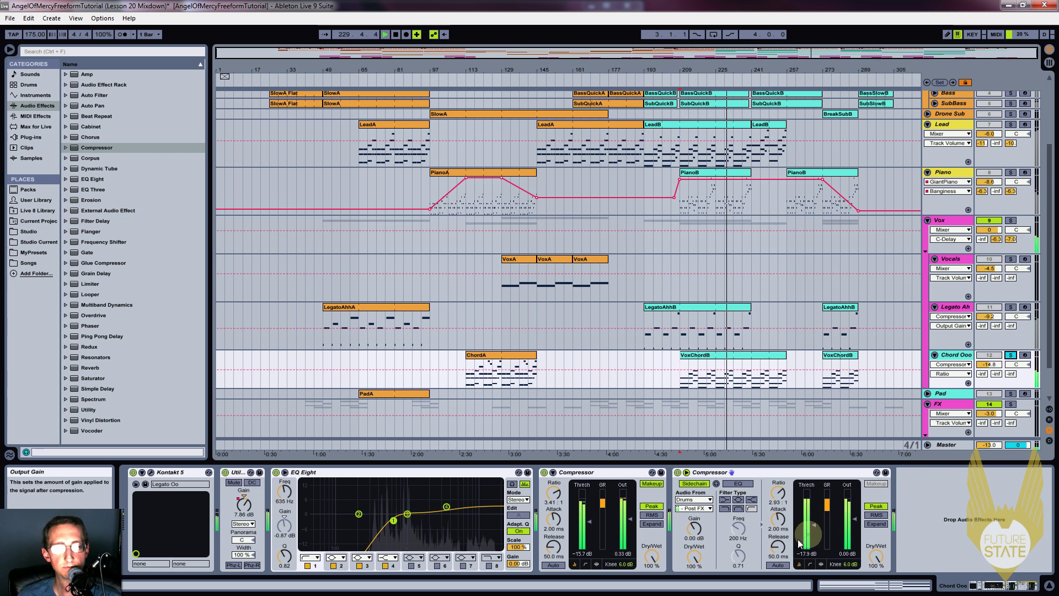
drag(778, 546, 778, 554)
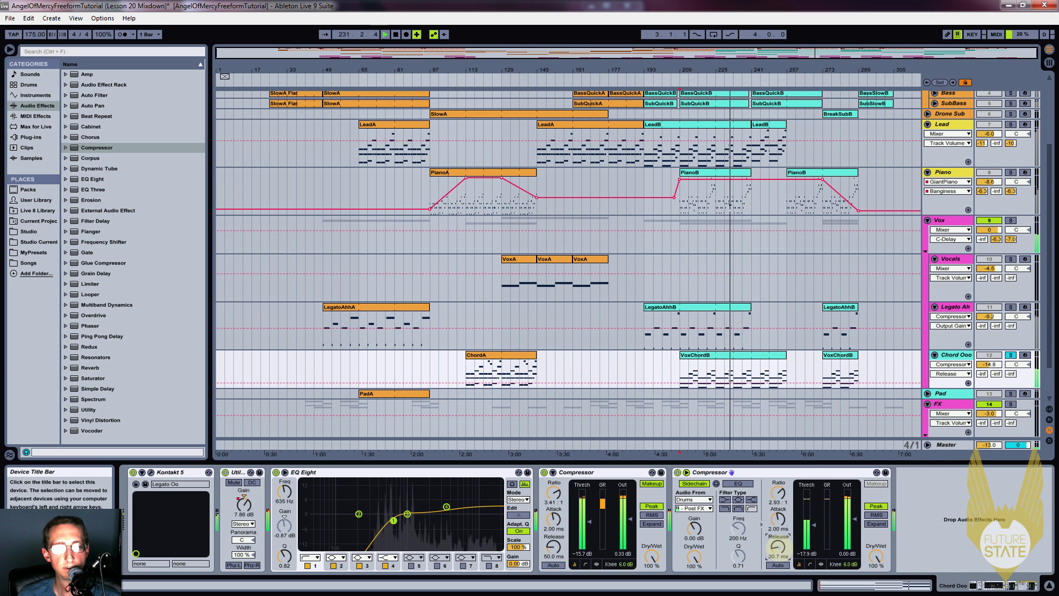
click(1011, 354)
click(742, 378)
key(ctrl+s)
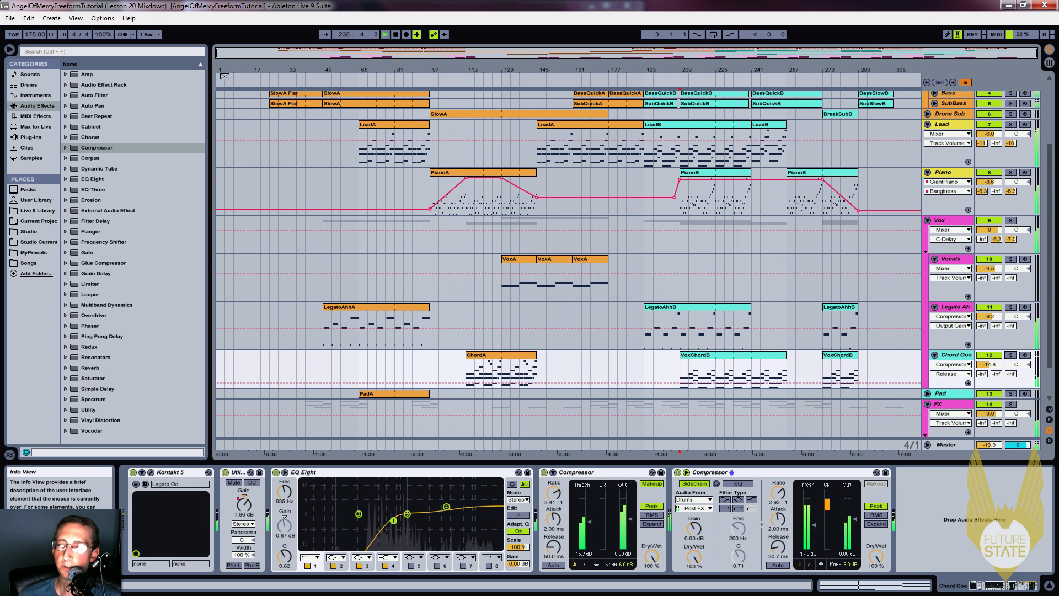
Step: Replay from bar 209, recheck the kick note, and unfold SubBass to examine the notes in its SubQuickB clip at bar 209
click(681, 373)
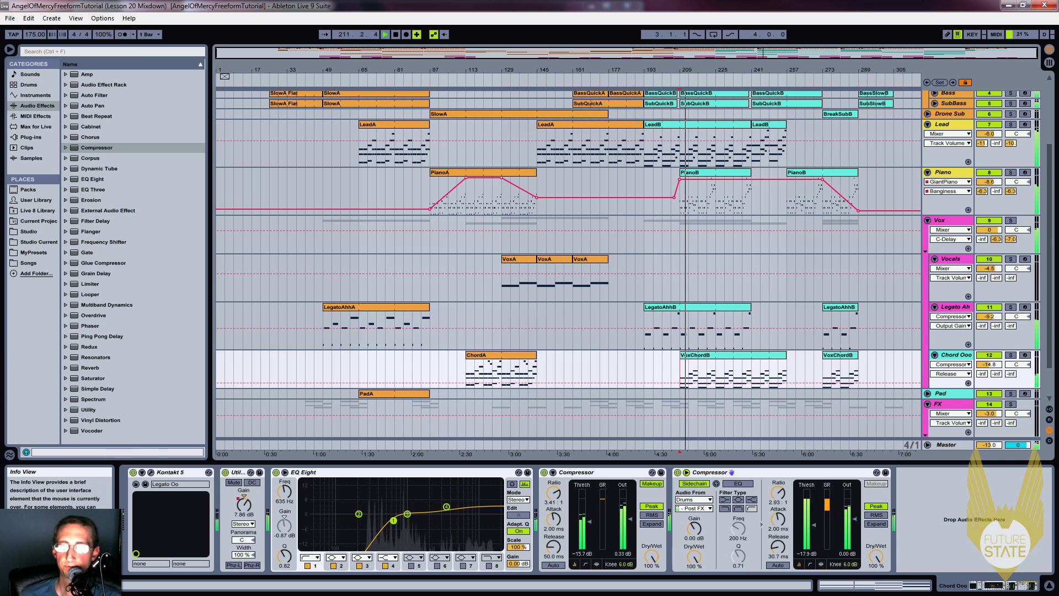
key(alt+Tab)
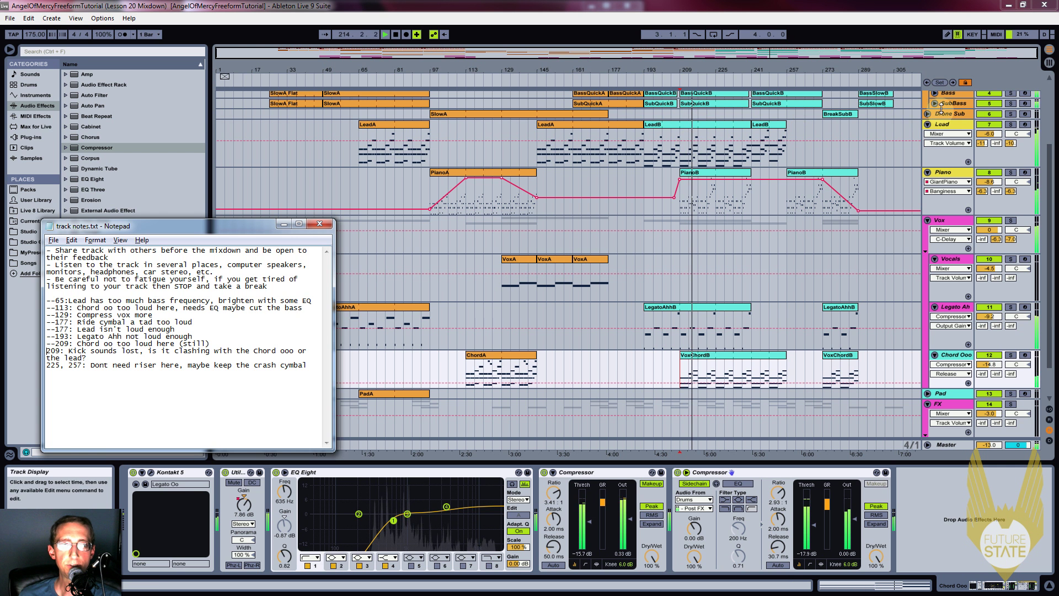
click(936, 105)
double_click(696, 103)
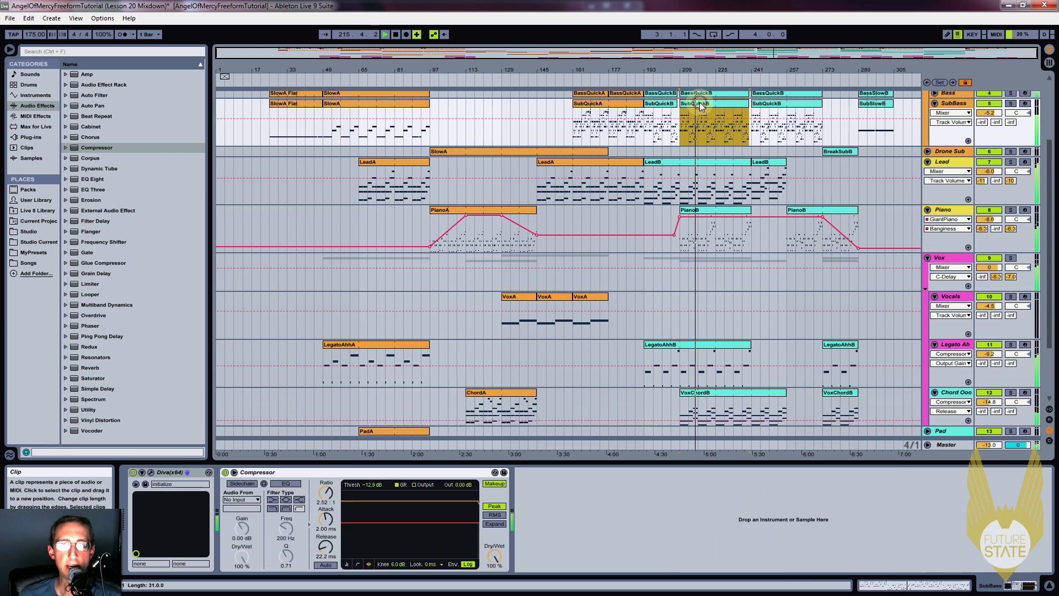
drag(494, 376, 494, 376)
click(385, 484)
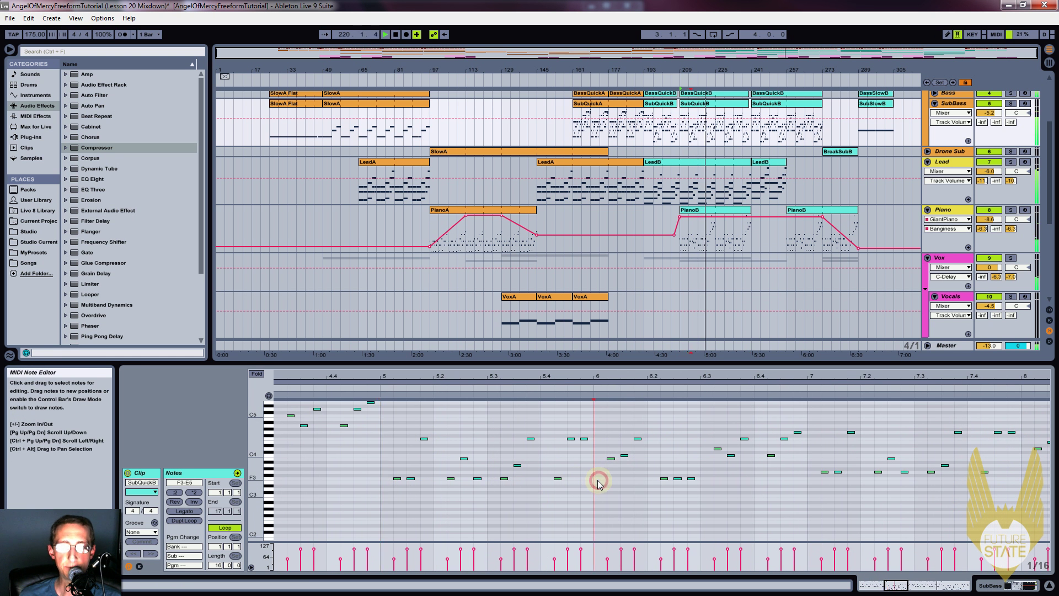
click(548, 480)
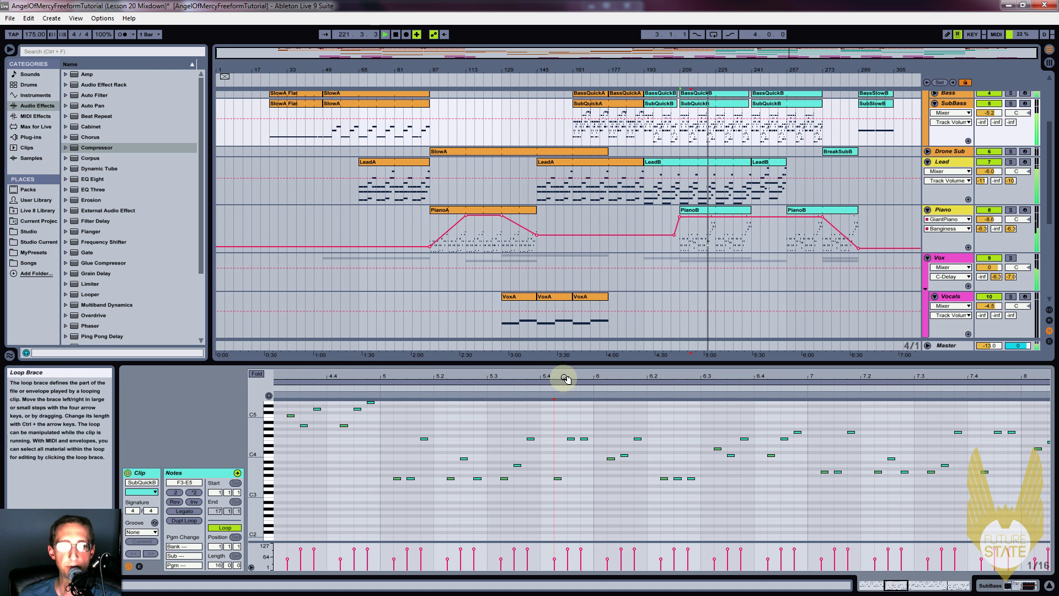
drag(562, 373, 564, 375)
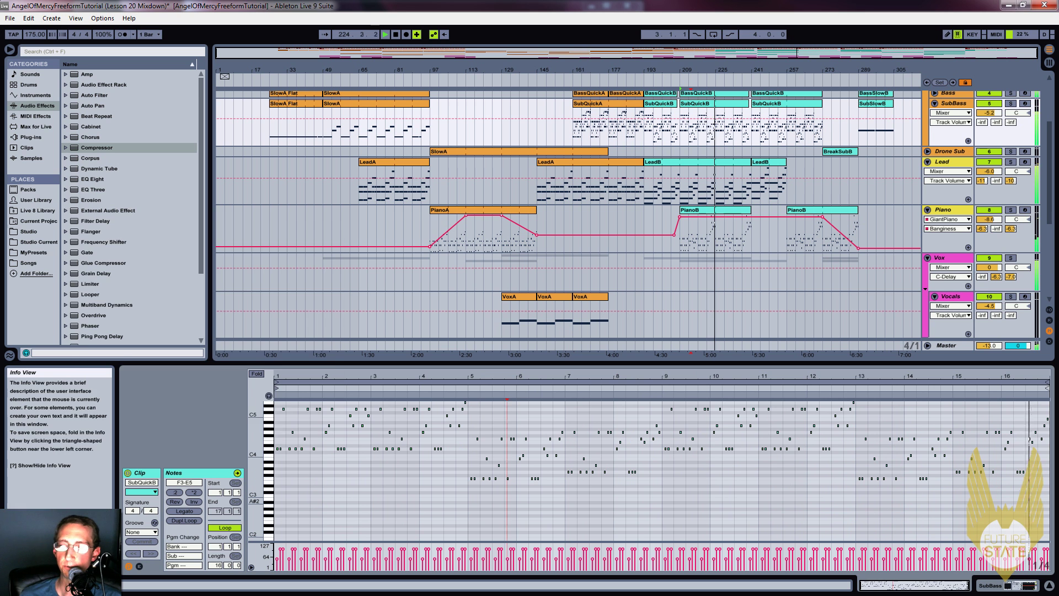
Step: Prefix the 209 kick line in the track notes with "--" and go to the start of the 225, 257 line
key(alt+Tab)
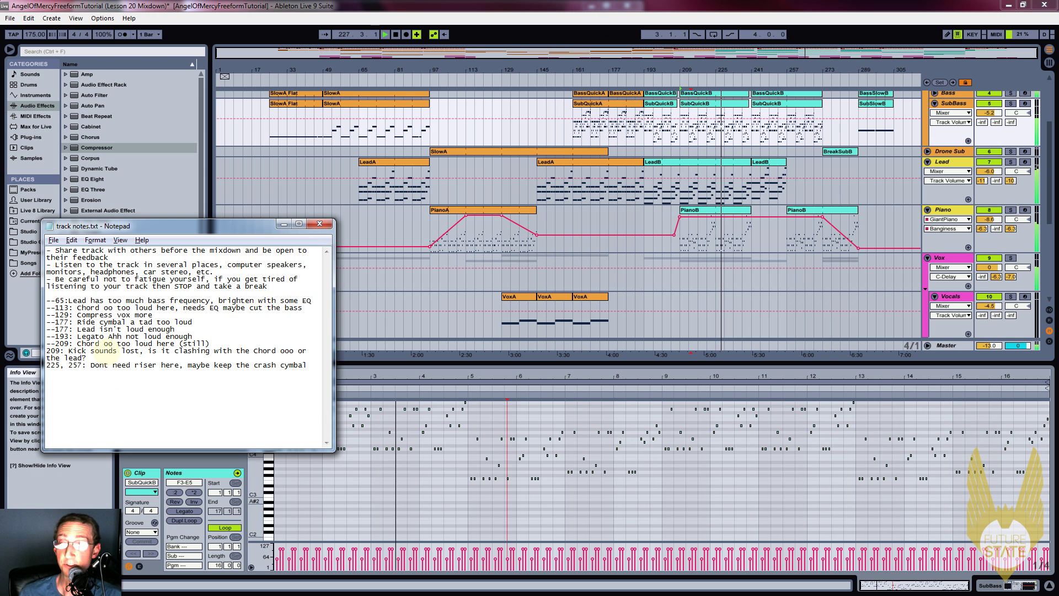
text(--)
key(Down)
key(Down)
key(Home)
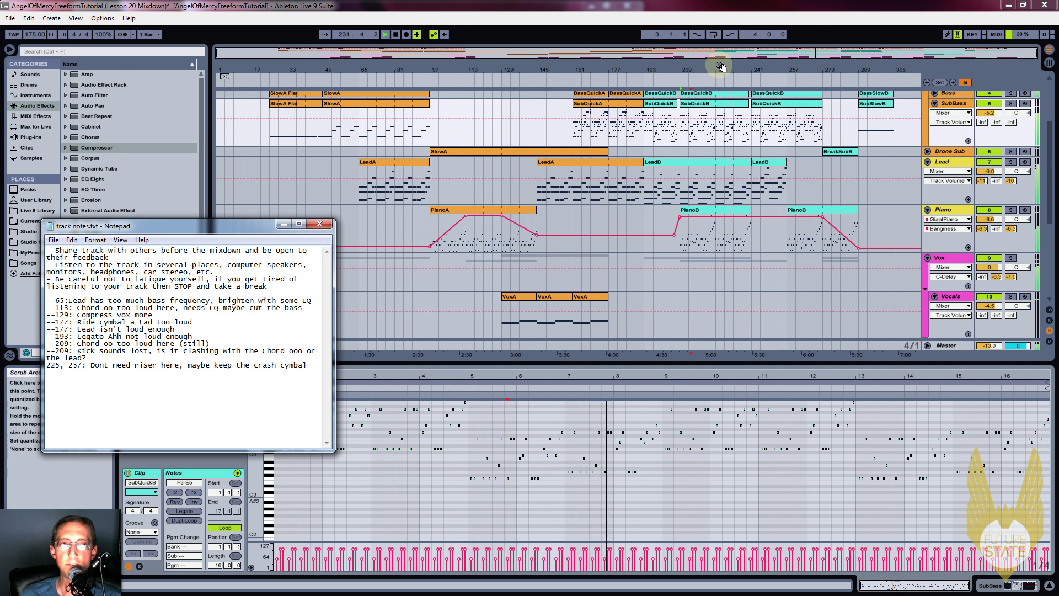
Step: Stop playback and delete the SynthSweep, NoiseFaller and NoiseRiser clips around bar 225, between bars 217 and 229, keeping the Crash clips
drag(731, 64, 742, 72)
scroll(656, 220, down, 2)
scroll(657, 221, down, 4)
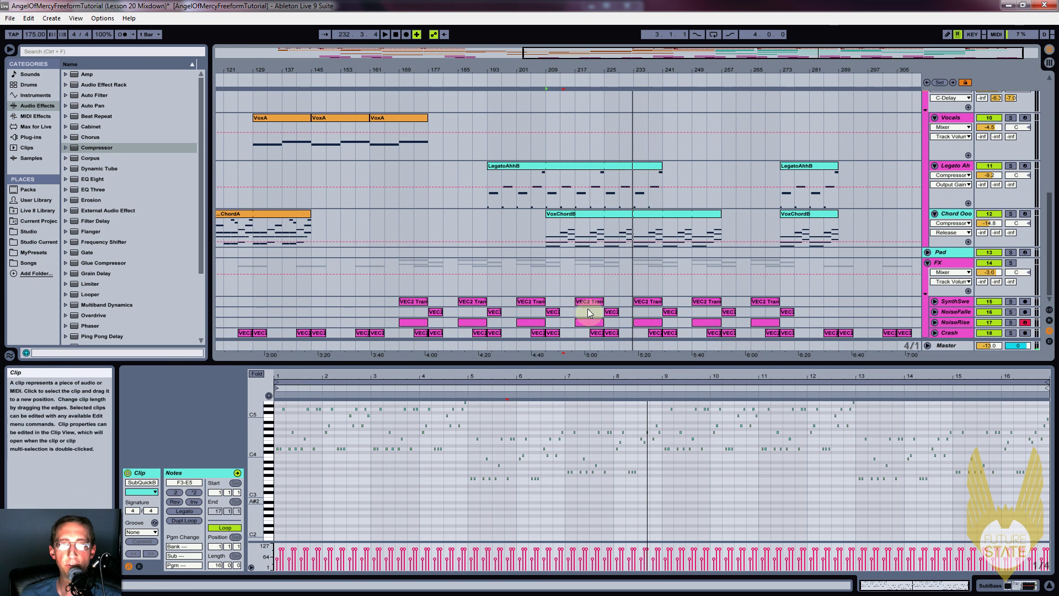
click(590, 301)
shift+click(612, 322)
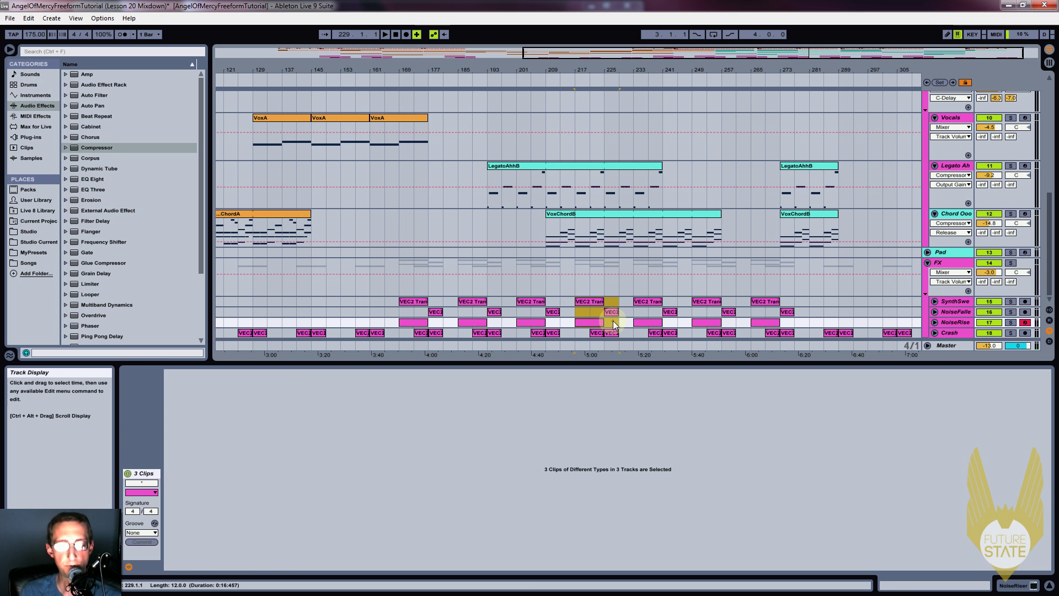
key(Delete)
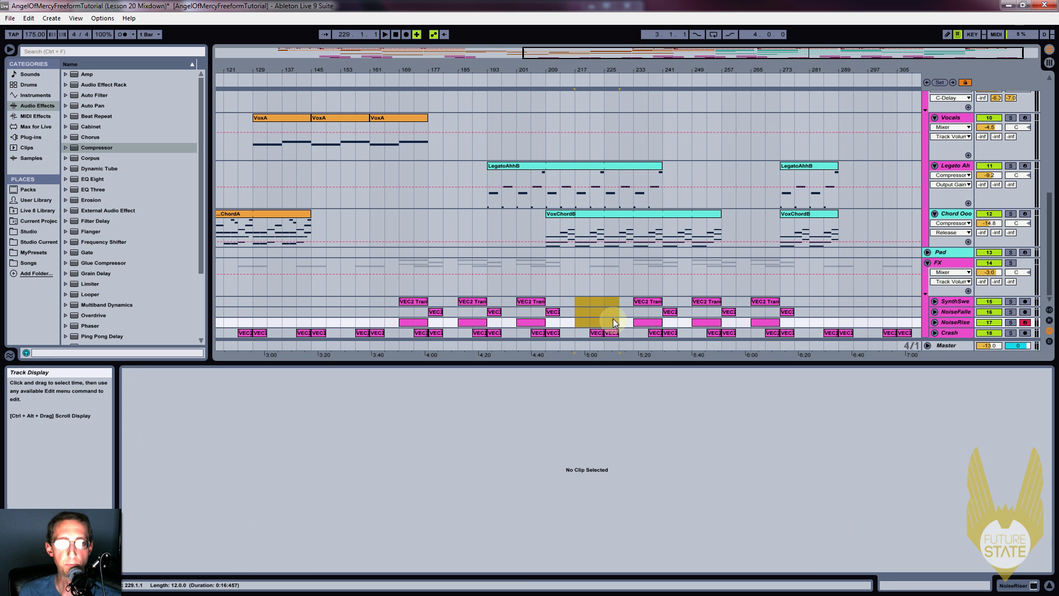
Step: Delete the SynthSweep, NoiseFaller and NoiseRiser clips around bar 257, between bars 249 and 261
click(694, 303)
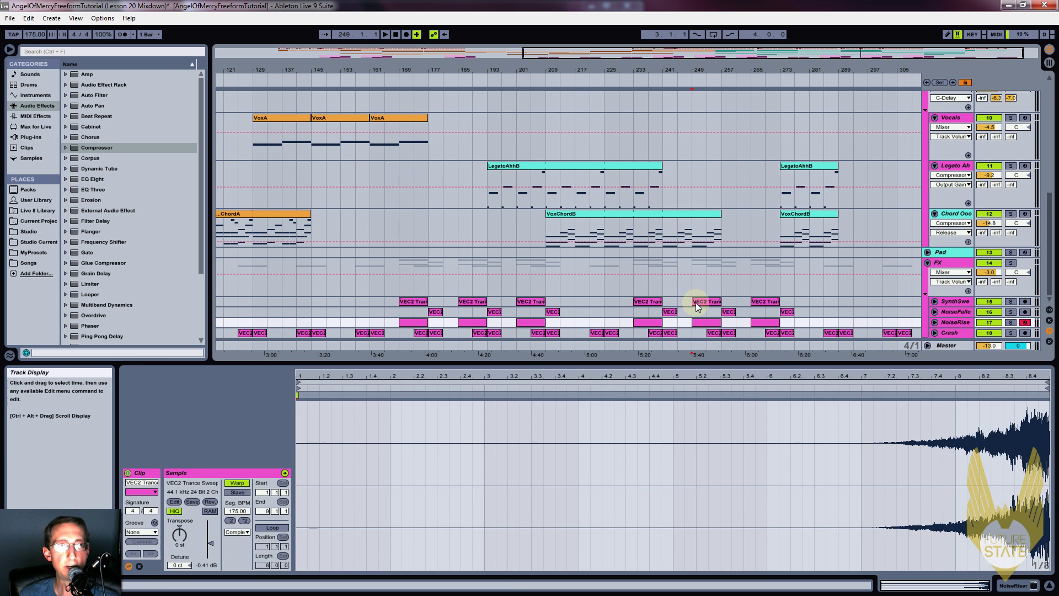
drag(709, 307, 737, 322)
key(Delete)
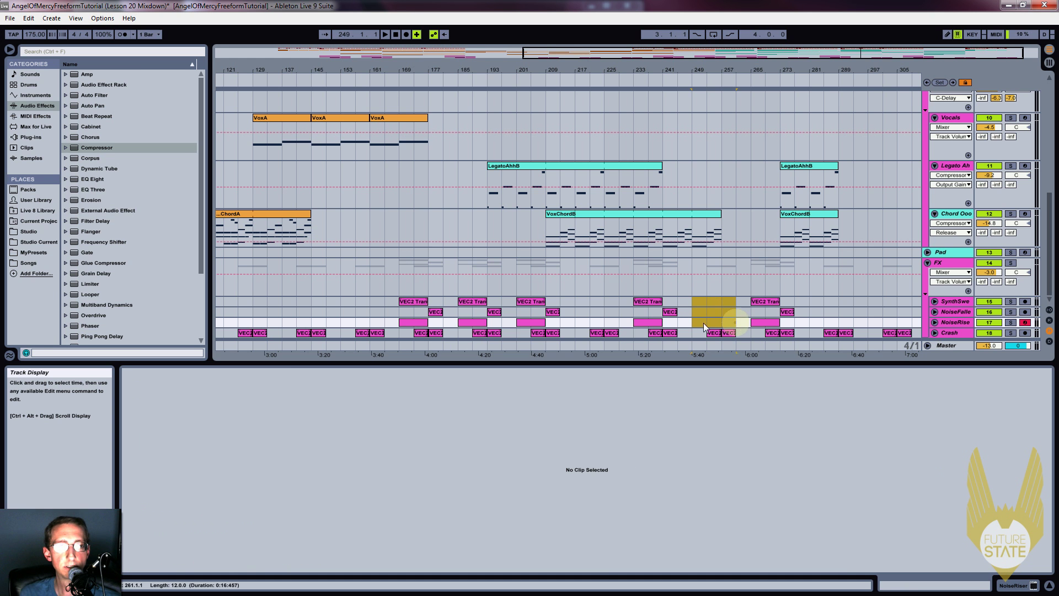
Step: Play the transition from bar 217 without the riser, save the set, and return to the Drums track in the full arrangement
click(580, 311)
key(space)
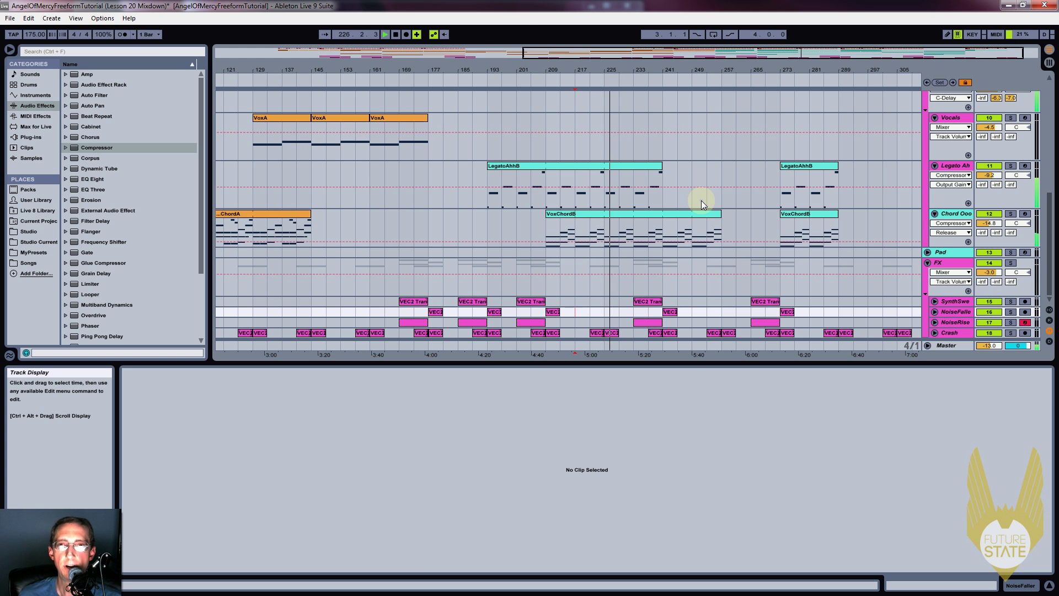
drag(529, 68, 668, 67)
key(ctrl+s)
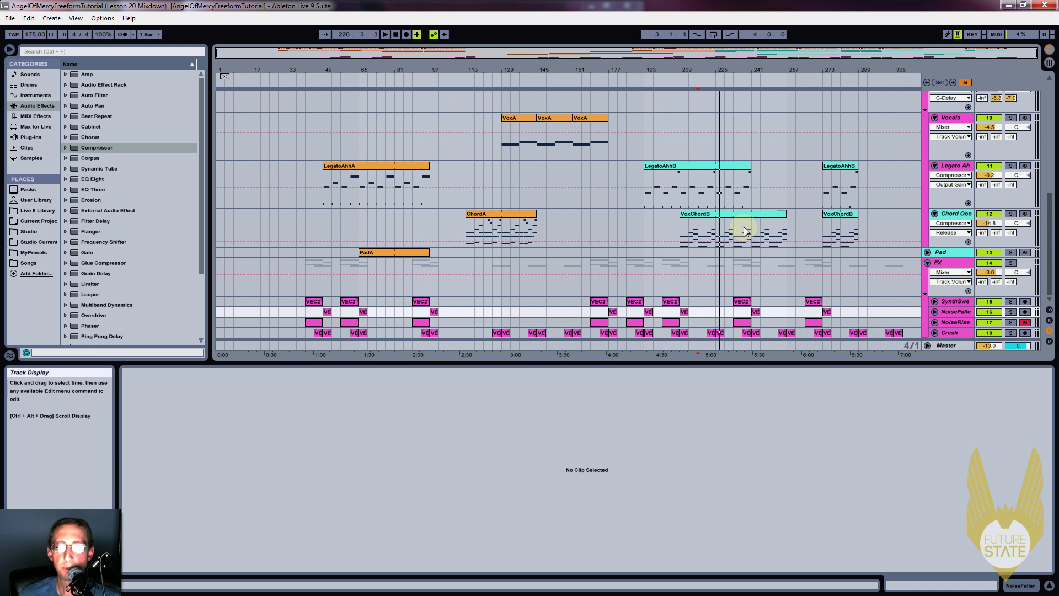
scroll(942, 216, up, 3)
scroll(942, 217, up, 10)
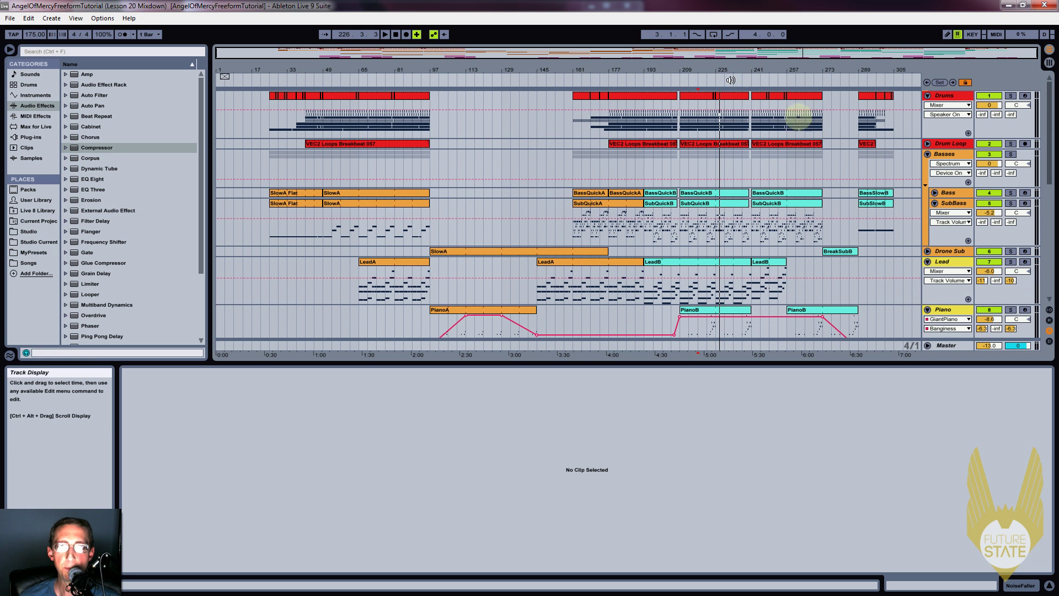
Step: Play from shortly before bar 209 and show the Master track's Spectrum analyser in an enlarged display
click(716, 66)
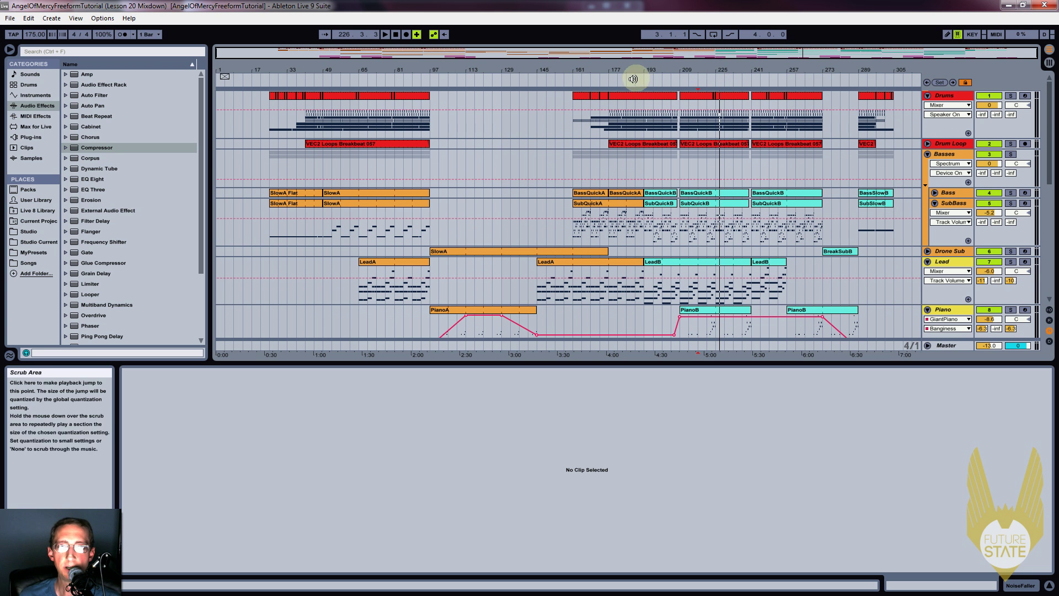
click(666, 79)
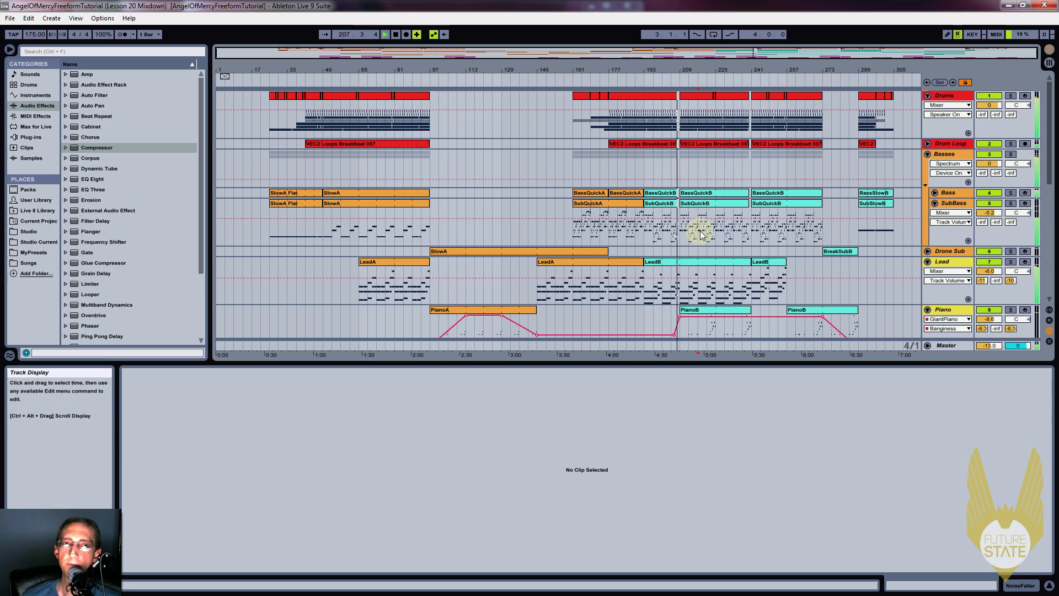
click(953, 346)
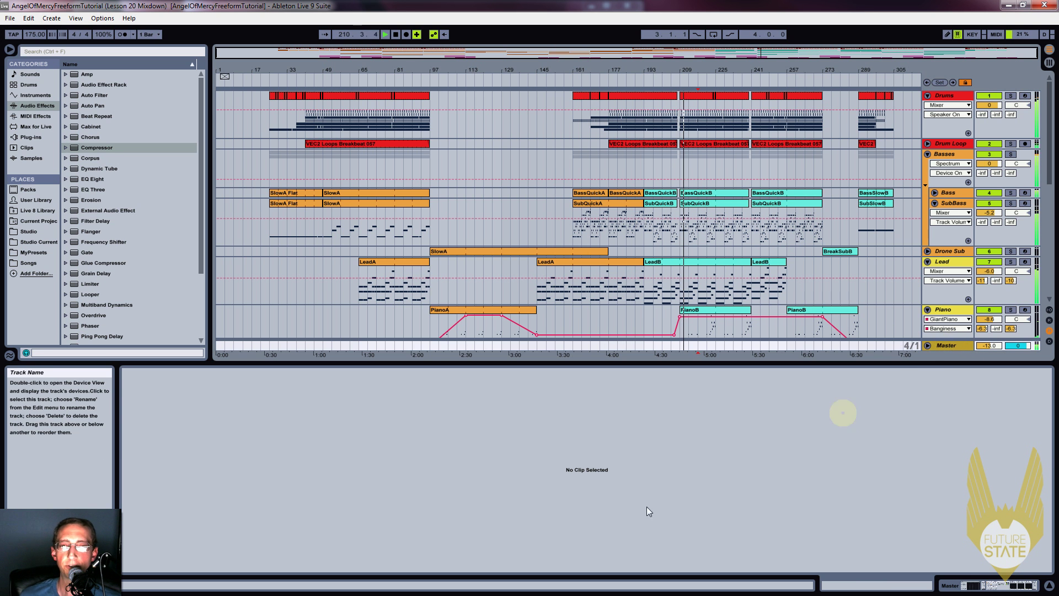
key(shift+Tab)
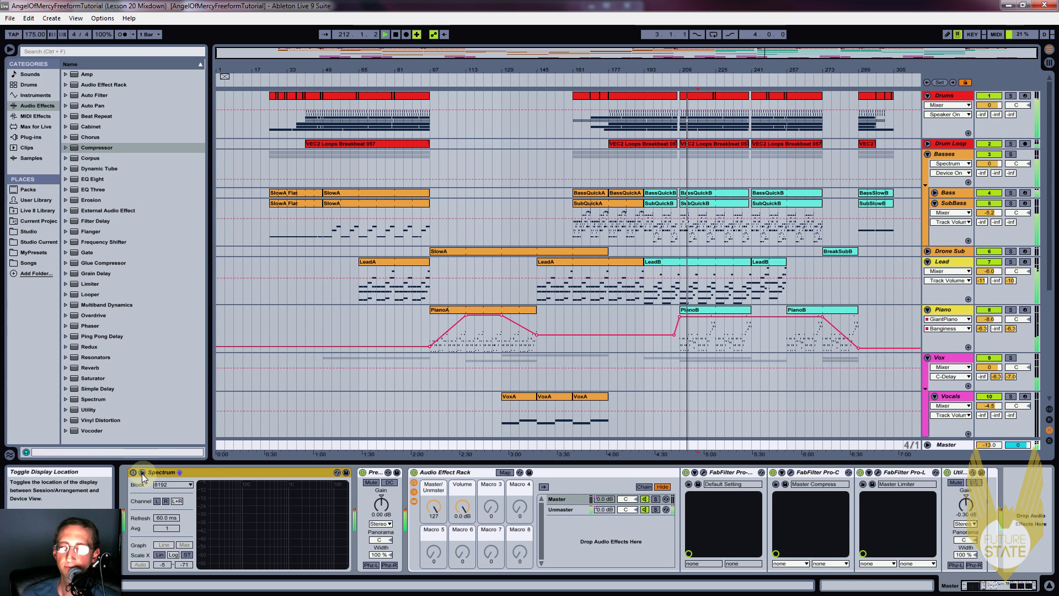
click(337, 473)
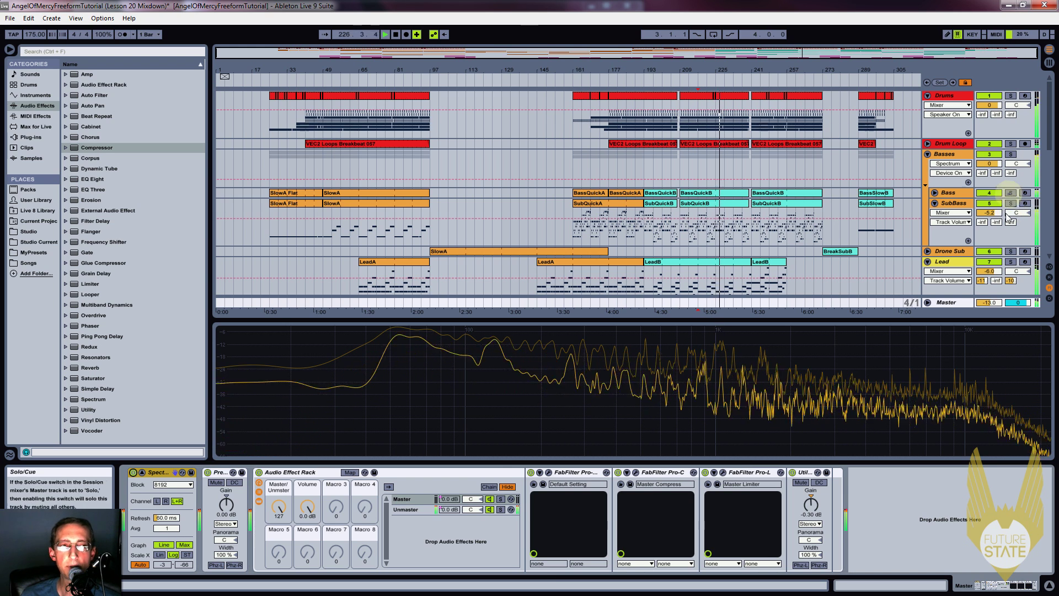
Step: Mute and unmute the Lead track to compare its effect on the Master spectrum, replay the section, and stop playback
click(990, 262)
click(991, 262)
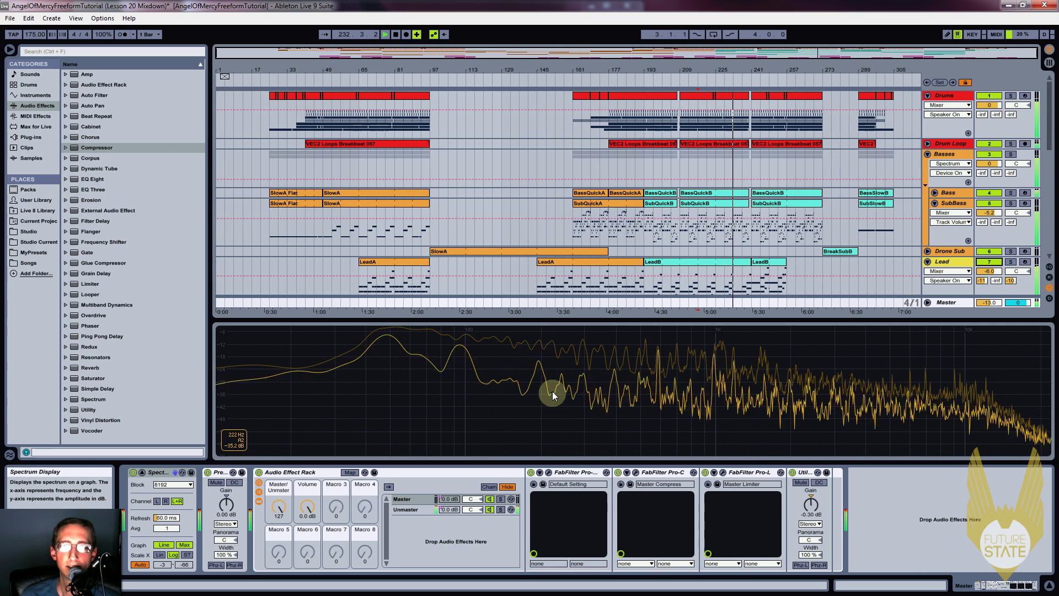
key(space)
key(space)
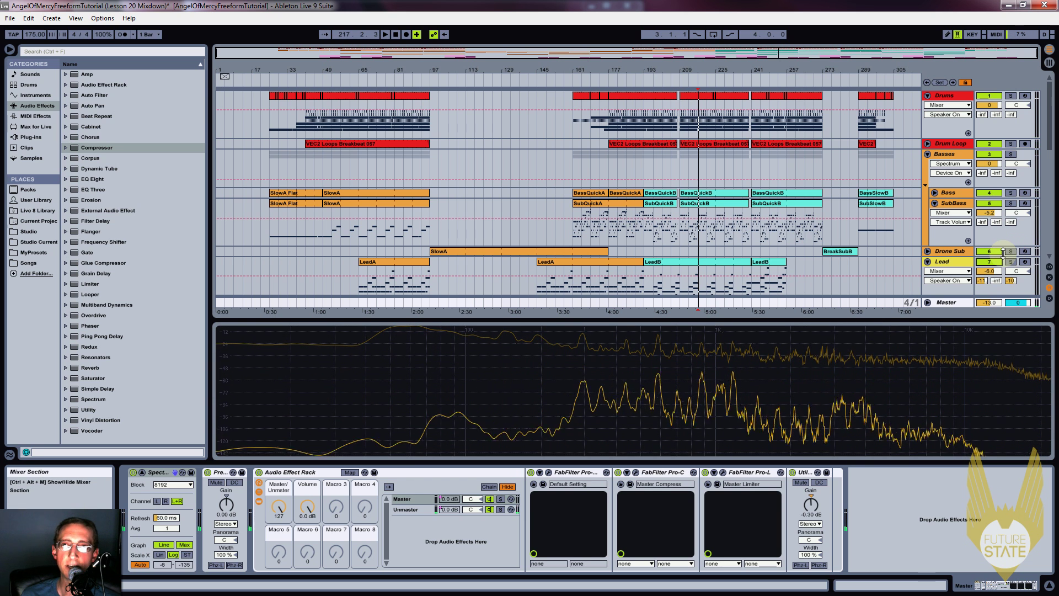
Step: Save the set, return the Master's Spectrum to its compact device display, and switch the analyser off
key(ctrl+s)
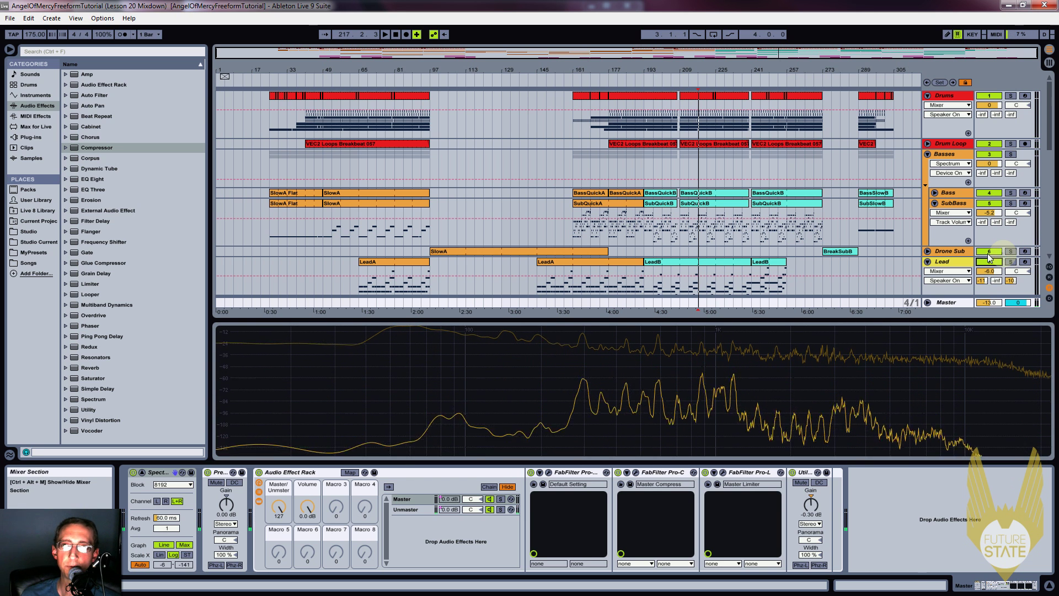
click(143, 474)
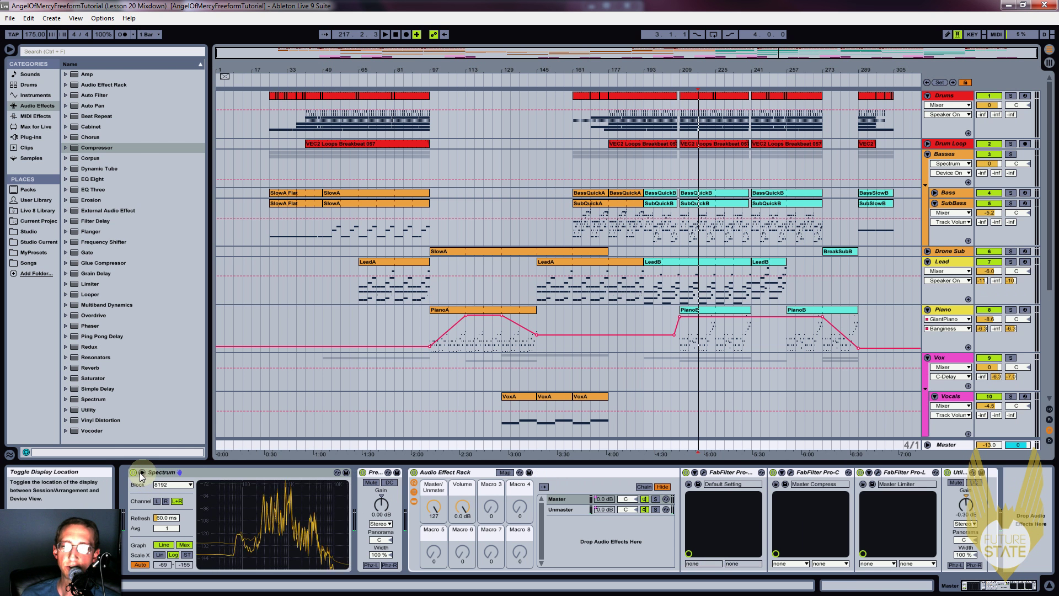
click(135, 474)
click(207, 471)
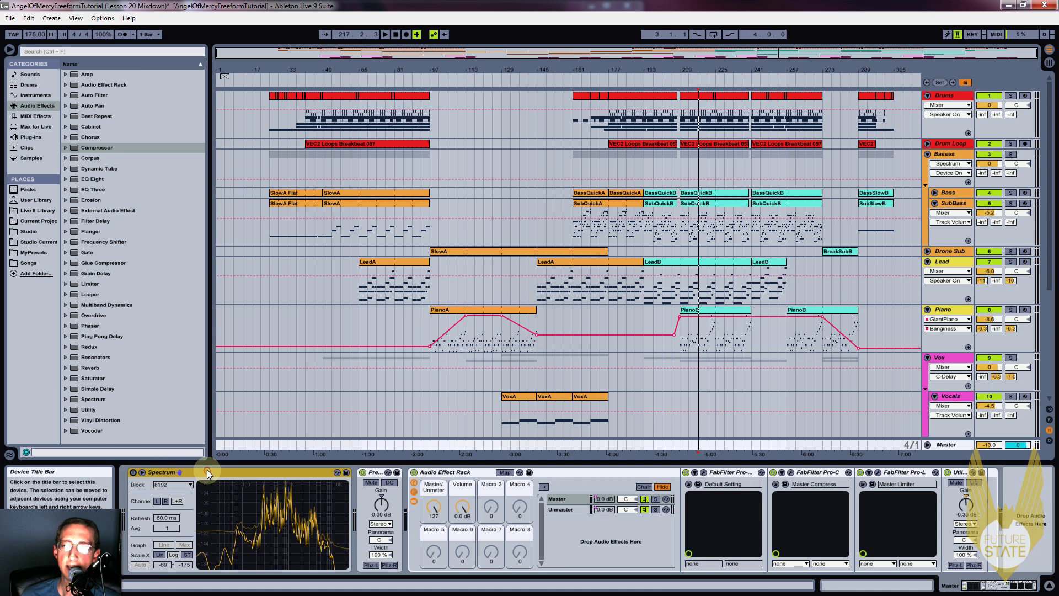